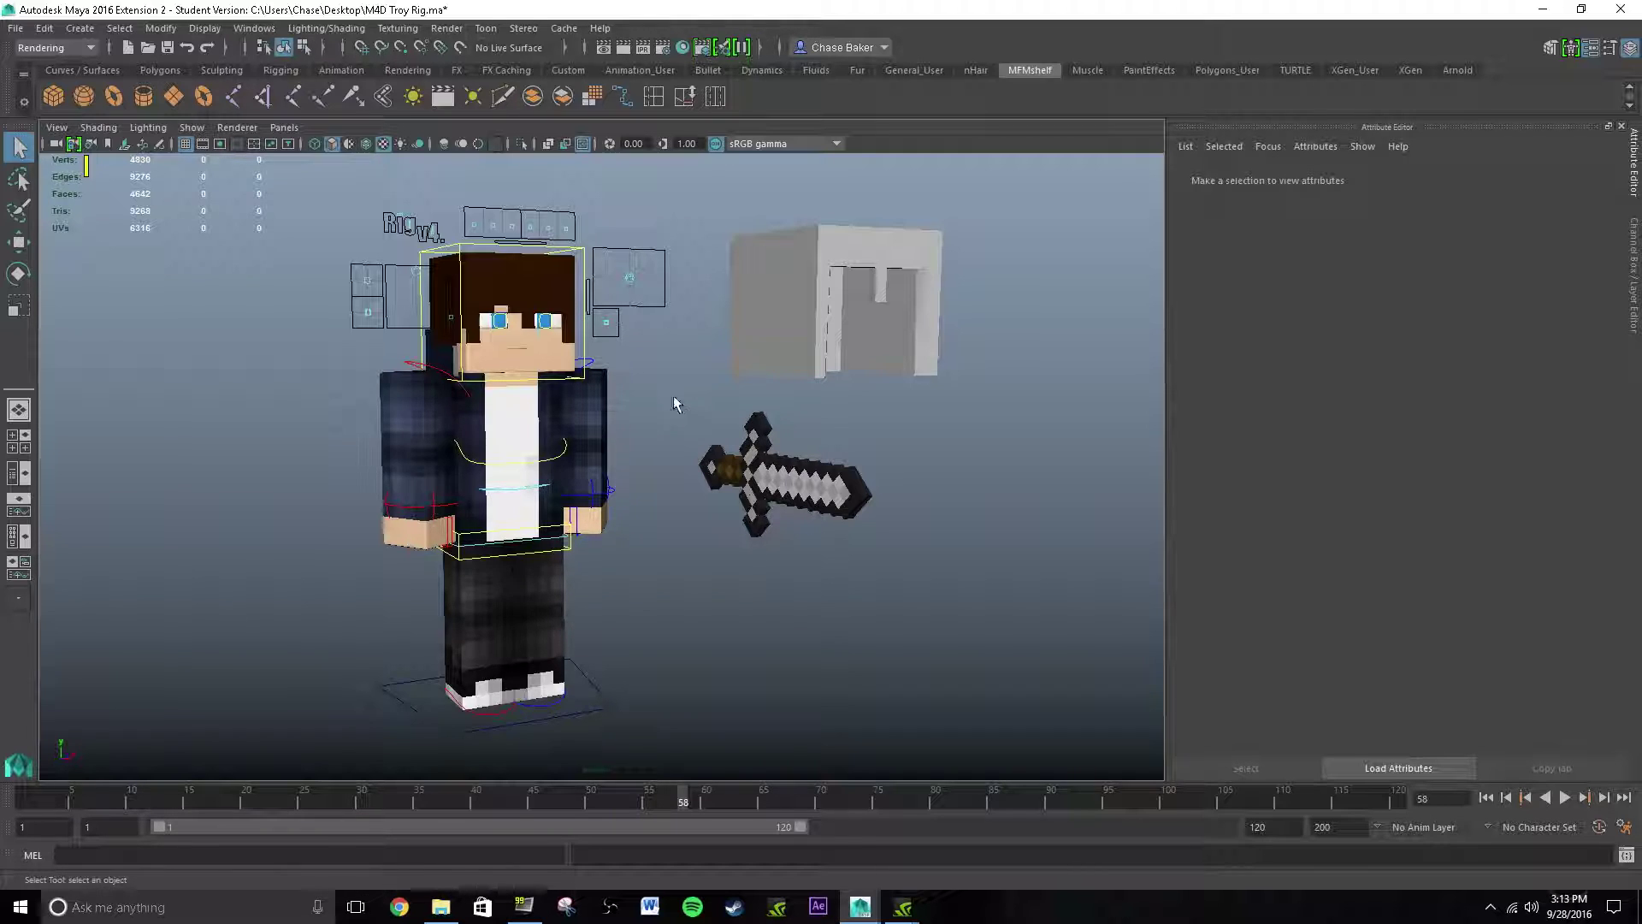
# Turn on screen-space ambient occlusion and multisample anti-aliasing in the viewport.
pyautogui.click(443, 143)
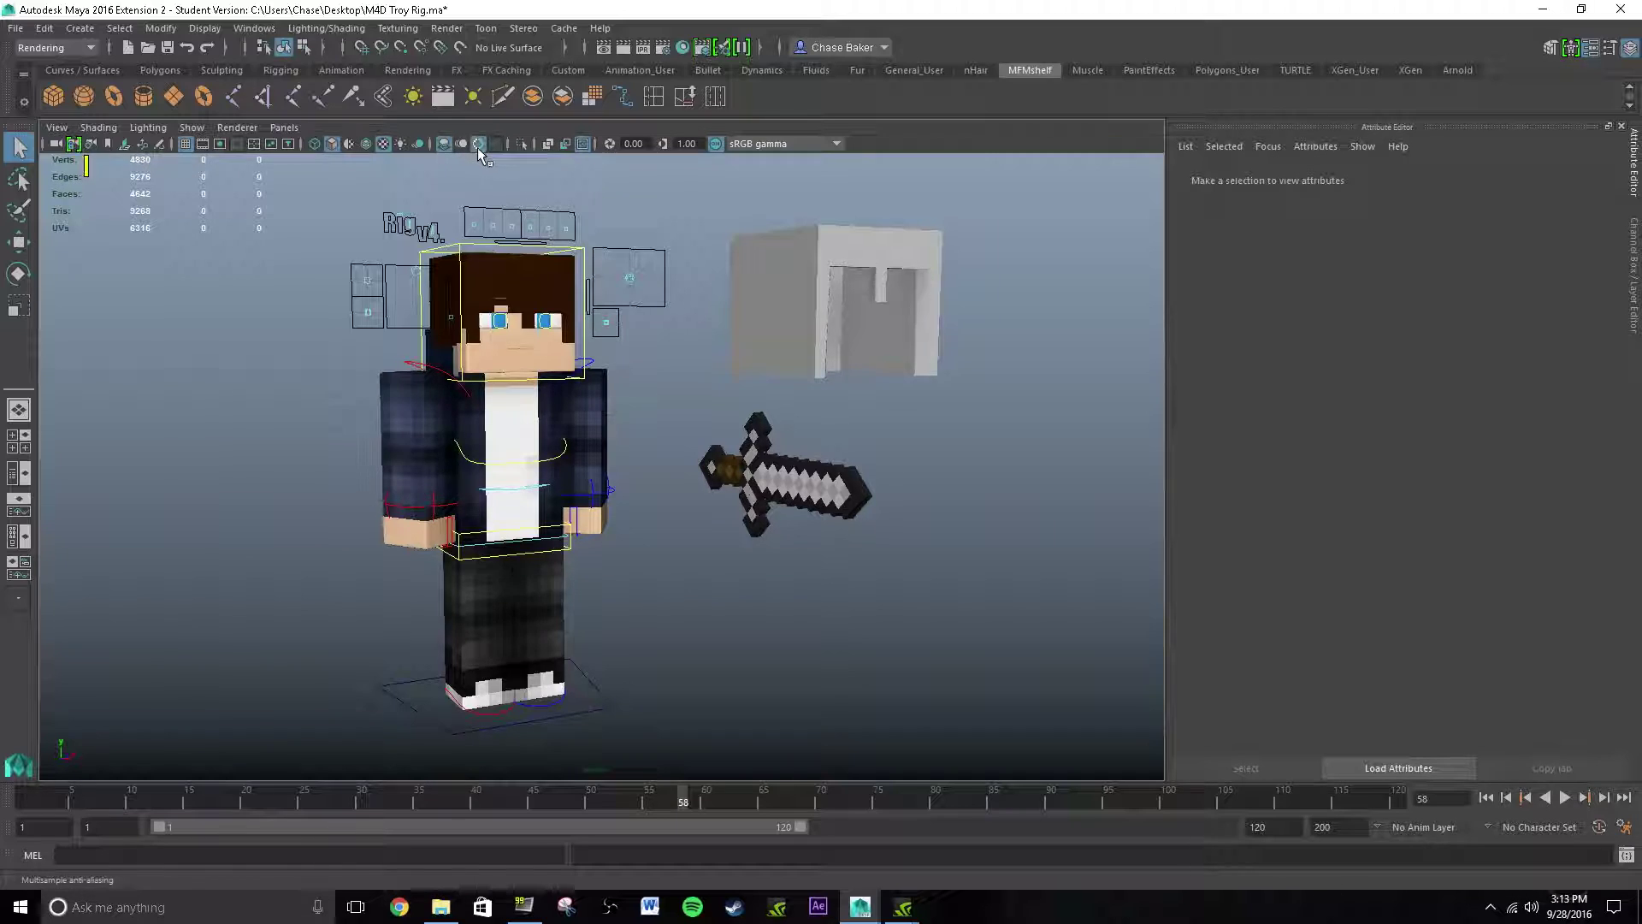
pyautogui.click(477, 144)
pyautogui.keyDown('alt'); pyautogui.moveTo(616, 218); pyautogui.dragTo(717, 408); pyautogui.keyUp('alt')
pyautogui.scroll(3, 880, 348)
pyautogui.keyDown('alt'); pyautogui.moveTo(717, 408); pyautogui.dragTo(787, 344, button='middle'); pyautogui.keyUp('alt')
pyautogui.keyDown('alt'); pyautogui.moveTo(788, 345); pyautogui.dragTo(858, 336); pyautogui.keyUp('alt')
pyautogui.keyDown('alt'); pyautogui.moveTo(857, 336); pyautogui.dragTo(762, 353, button='middle'); pyautogui.keyUp('alt')
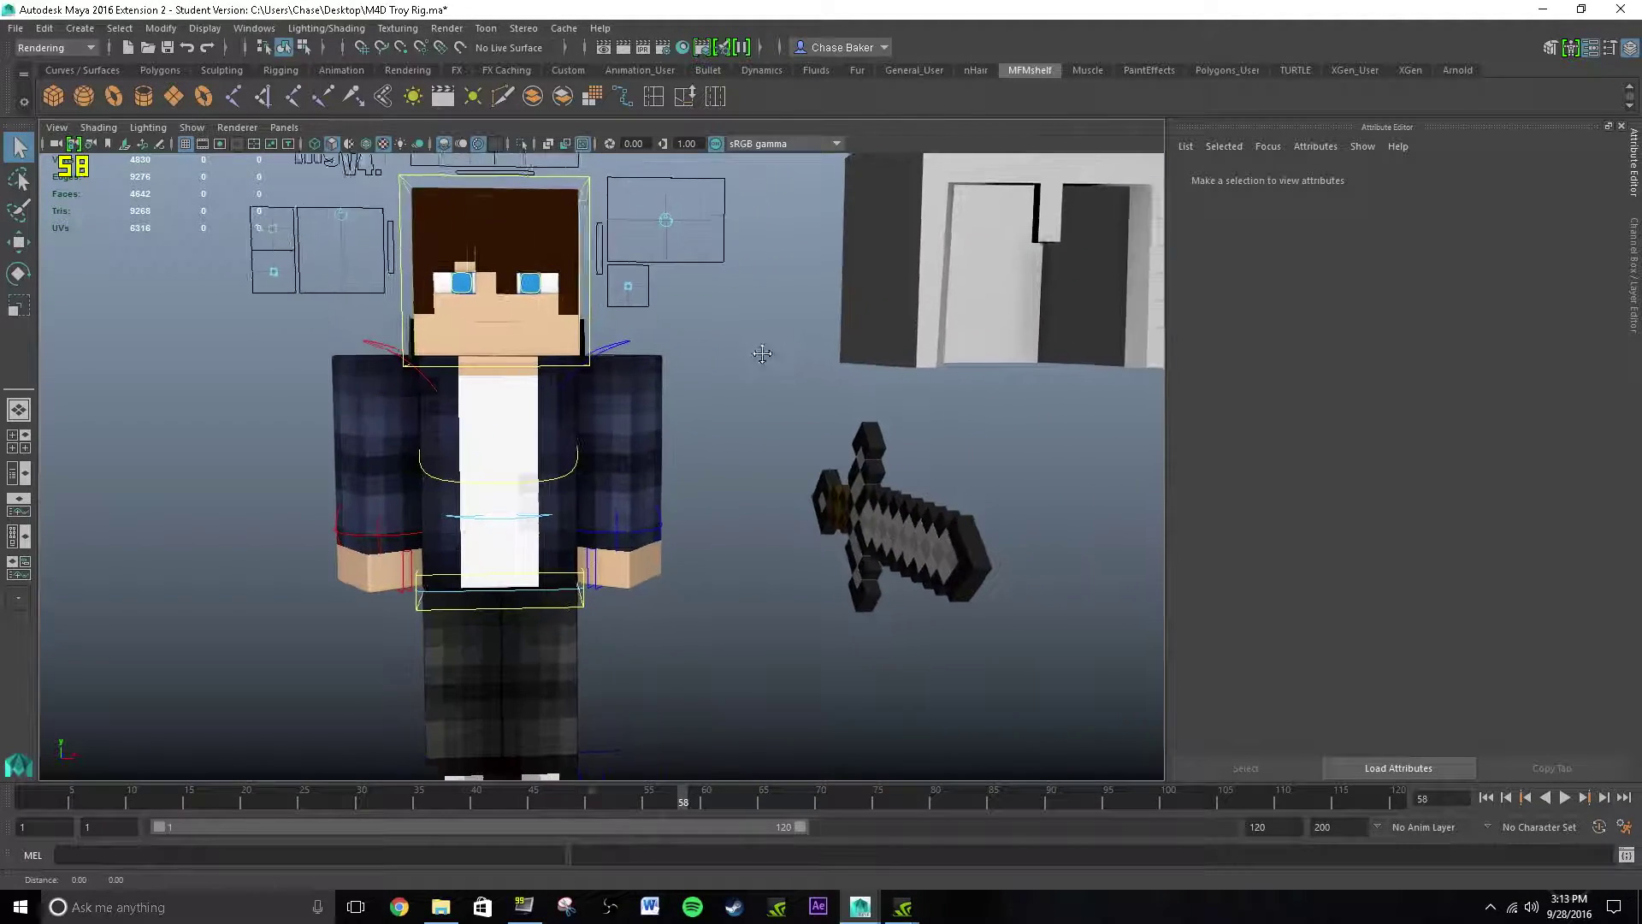
pyautogui.scroll(-4, 762, 353)
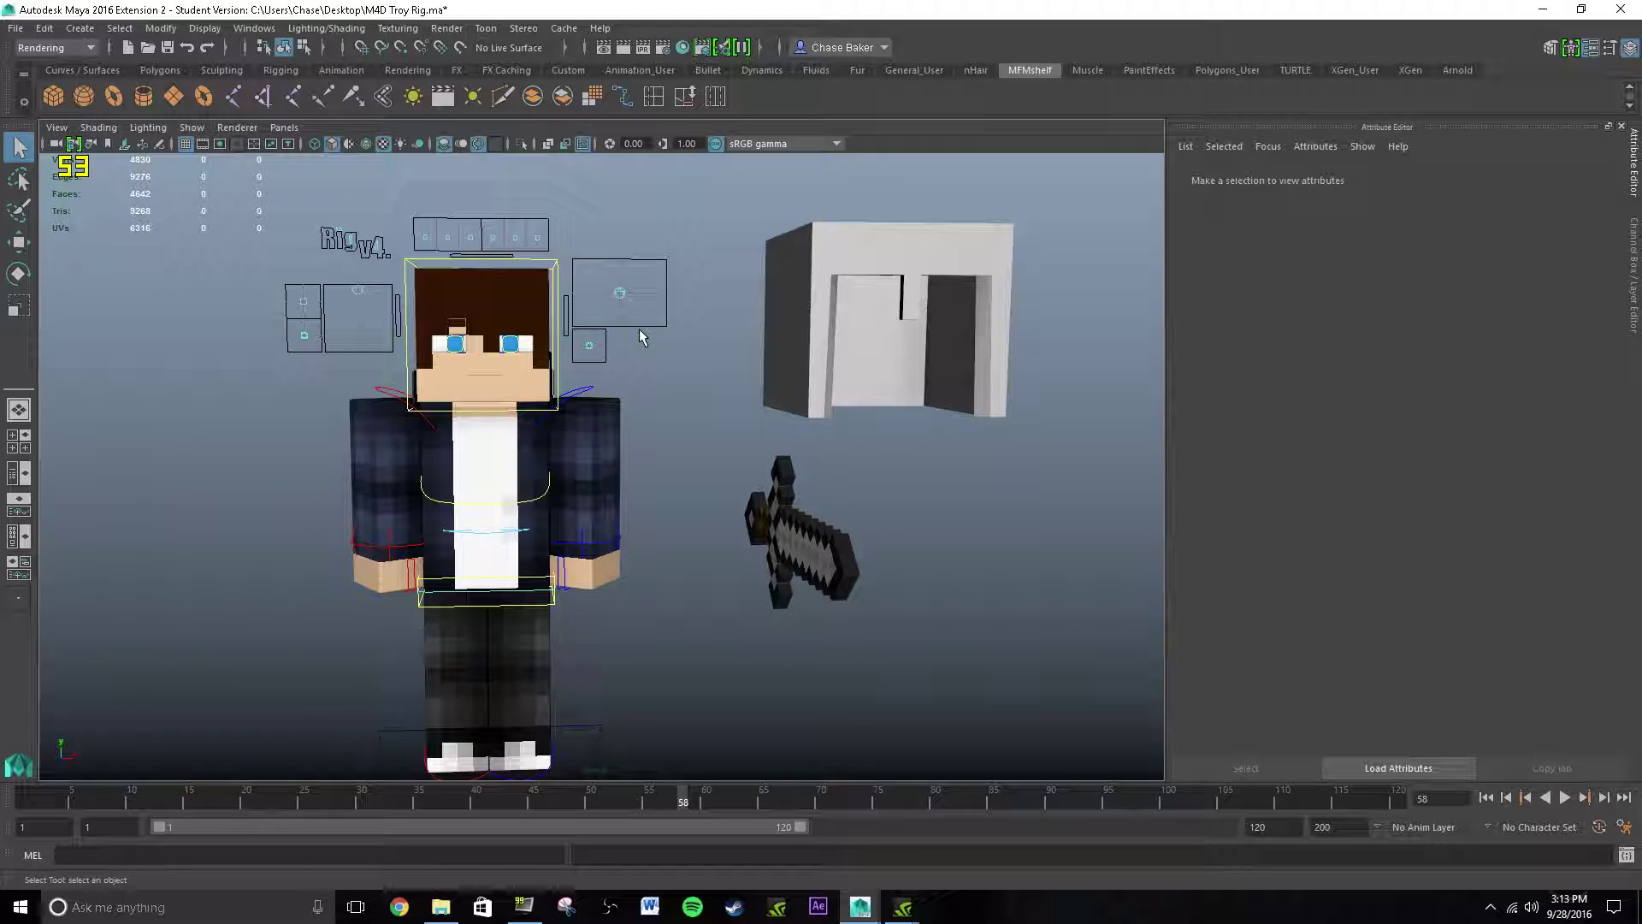
pyautogui.keyDown('alt'); pyautogui.moveTo(642, 336); pyautogui.dragTo(645, 309); pyautogui.keyUp('alt')
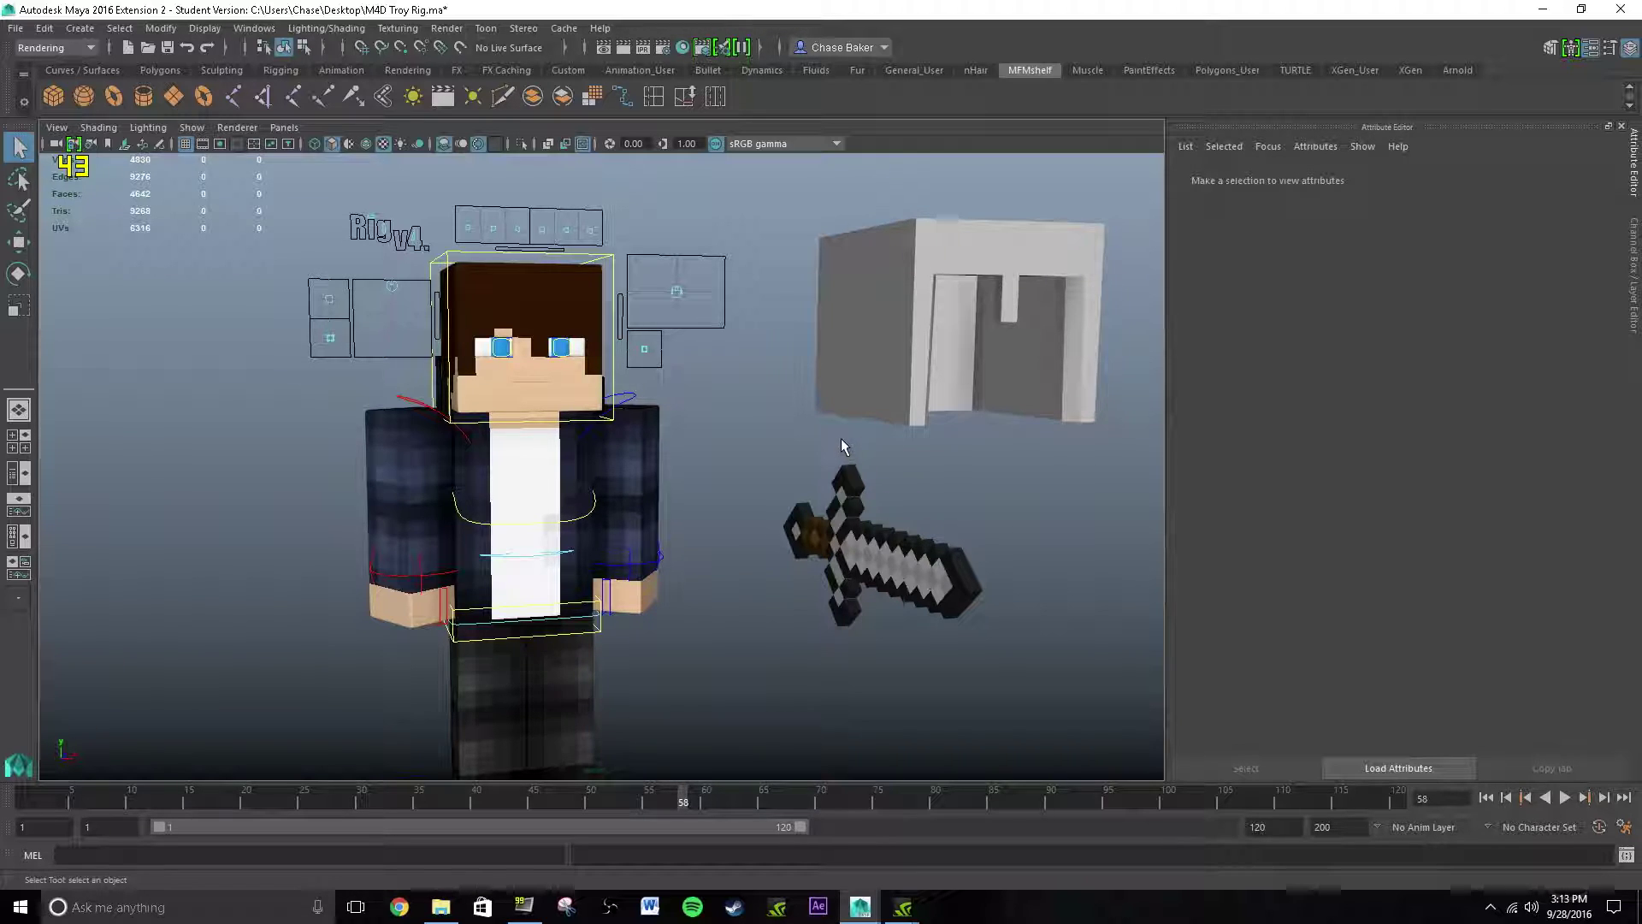
# Examine the sword and the helmet beside the character, including the helmet's hollow underside.
pyautogui.click(860, 562)
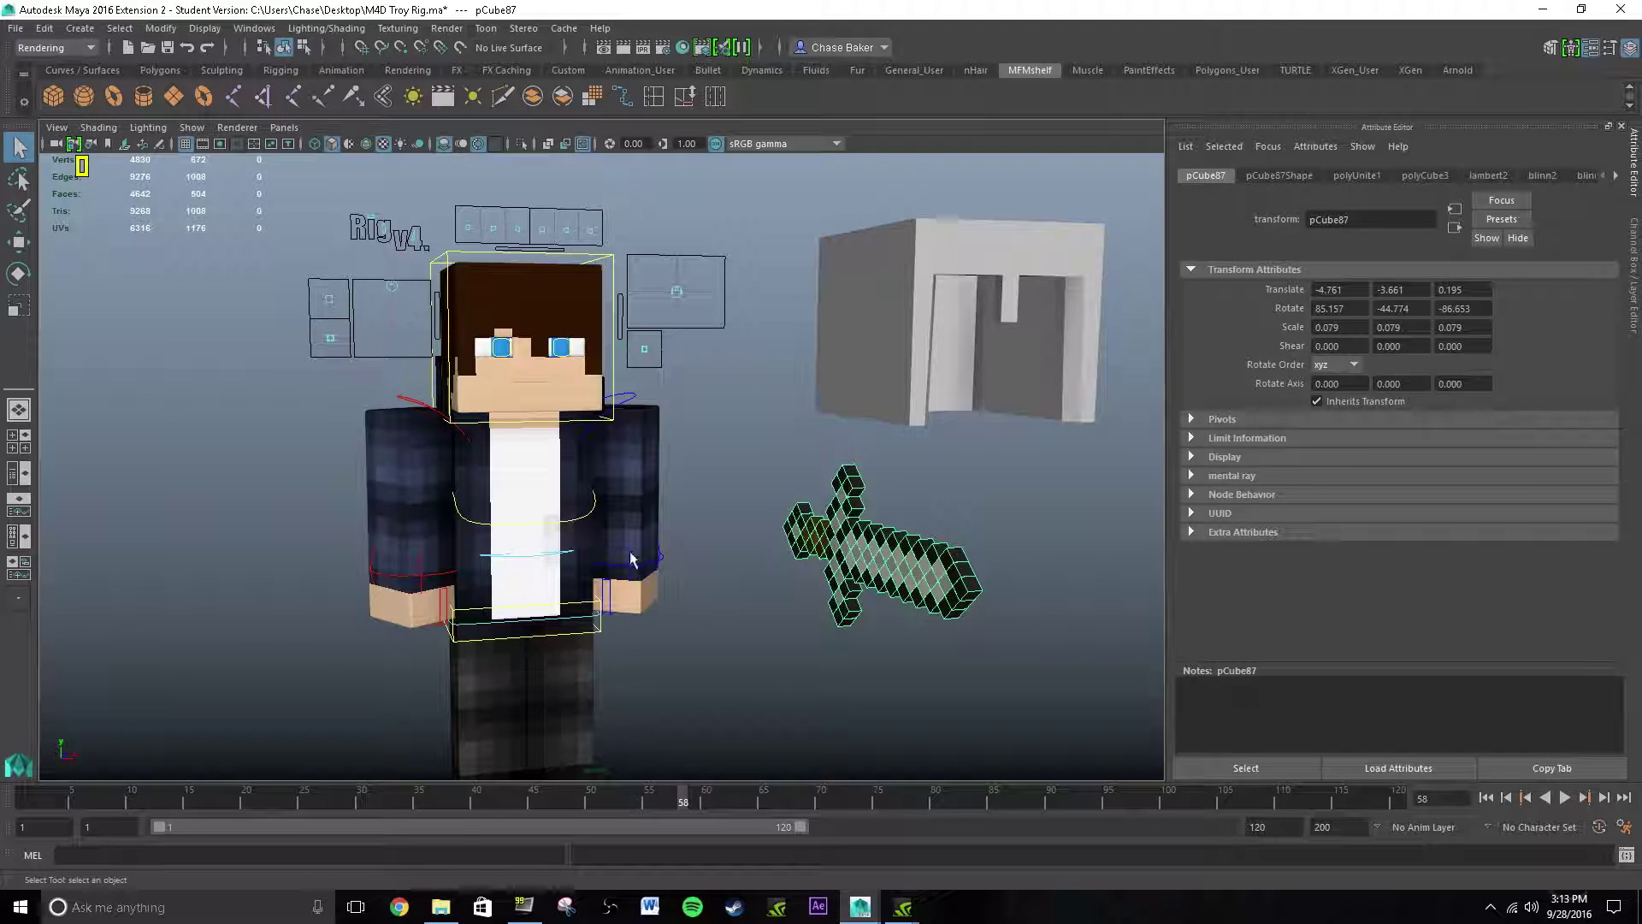
pyautogui.click(772, 490)
pyautogui.keyDown('alt'); pyautogui.moveTo(732, 457); pyautogui.dragTo(691, 402); pyautogui.keyUp('alt')
pyautogui.keyDown('alt'); pyautogui.moveTo(659, 330); pyautogui.dragTo(672, 489); pyautogui.keyUp('alt')
pyautogui.keyDown('alt'); pyautogui.moveTo(716, 340); pyautogui.dragTo(721, 697); pyautogui.keyUp('alt')
pyautogui.keyDown('alt'); pyautogui.moveTo(827, 294); pyautogui.dragTo(734, 325); pyautogui.keyUp('alt')
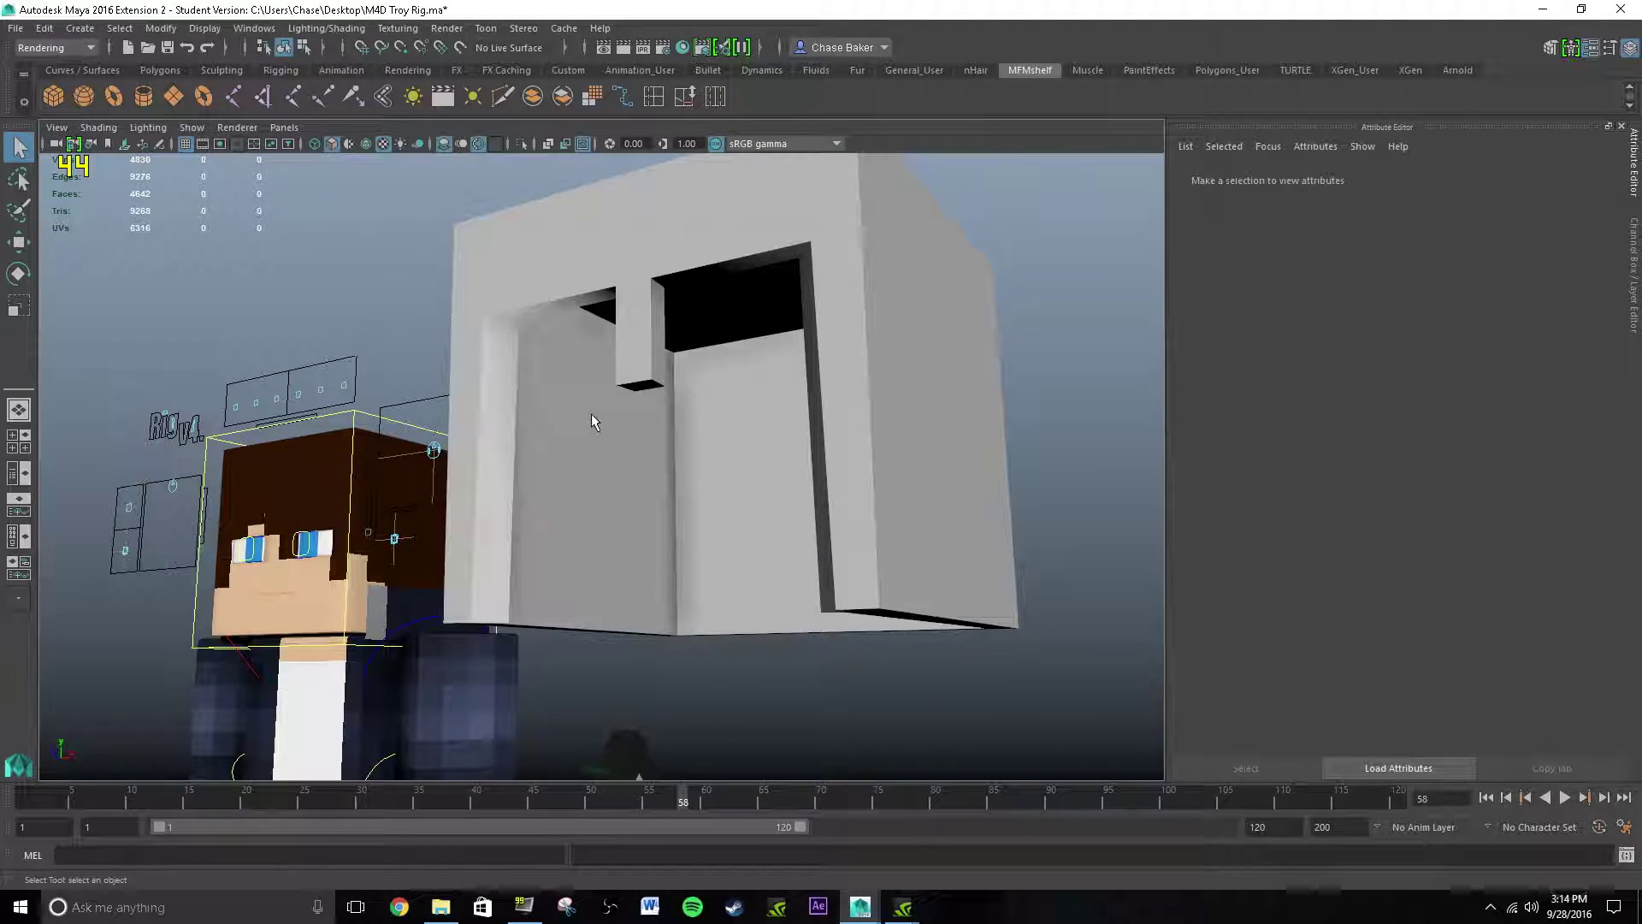
pyautogui.keyDown('alt'); pyautogui.moveTo(592, 414); pyautogui.dragTo(842, 370); pyautogui.keyUp('alt')
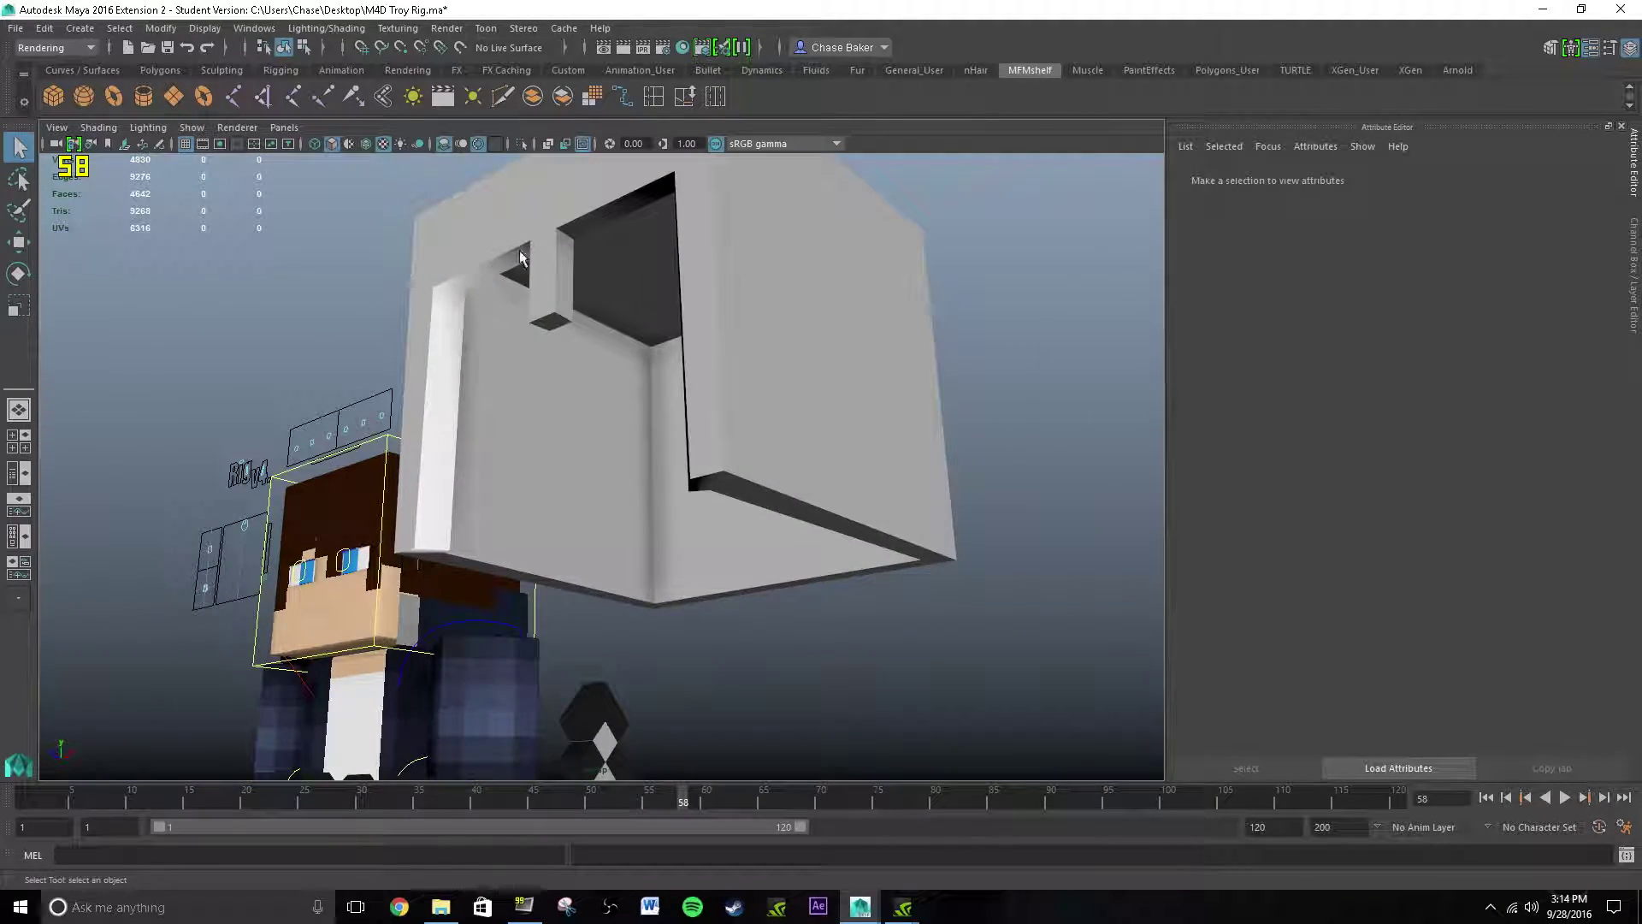
# Select the helmet and move it over the character's head, to about 0.011, 1.738, -0.060.
pyautogui.click(575, 324)
pyautogui.keyDown('alt'); pyautogui.moveTo(575, 323); pyautogui.dragTo(619, 367); pyautogui.keyUp('alt')
pyautogui.press('w')
pyautogui.moveTo(770, 570); pyautogui.dragTo(616, 430)
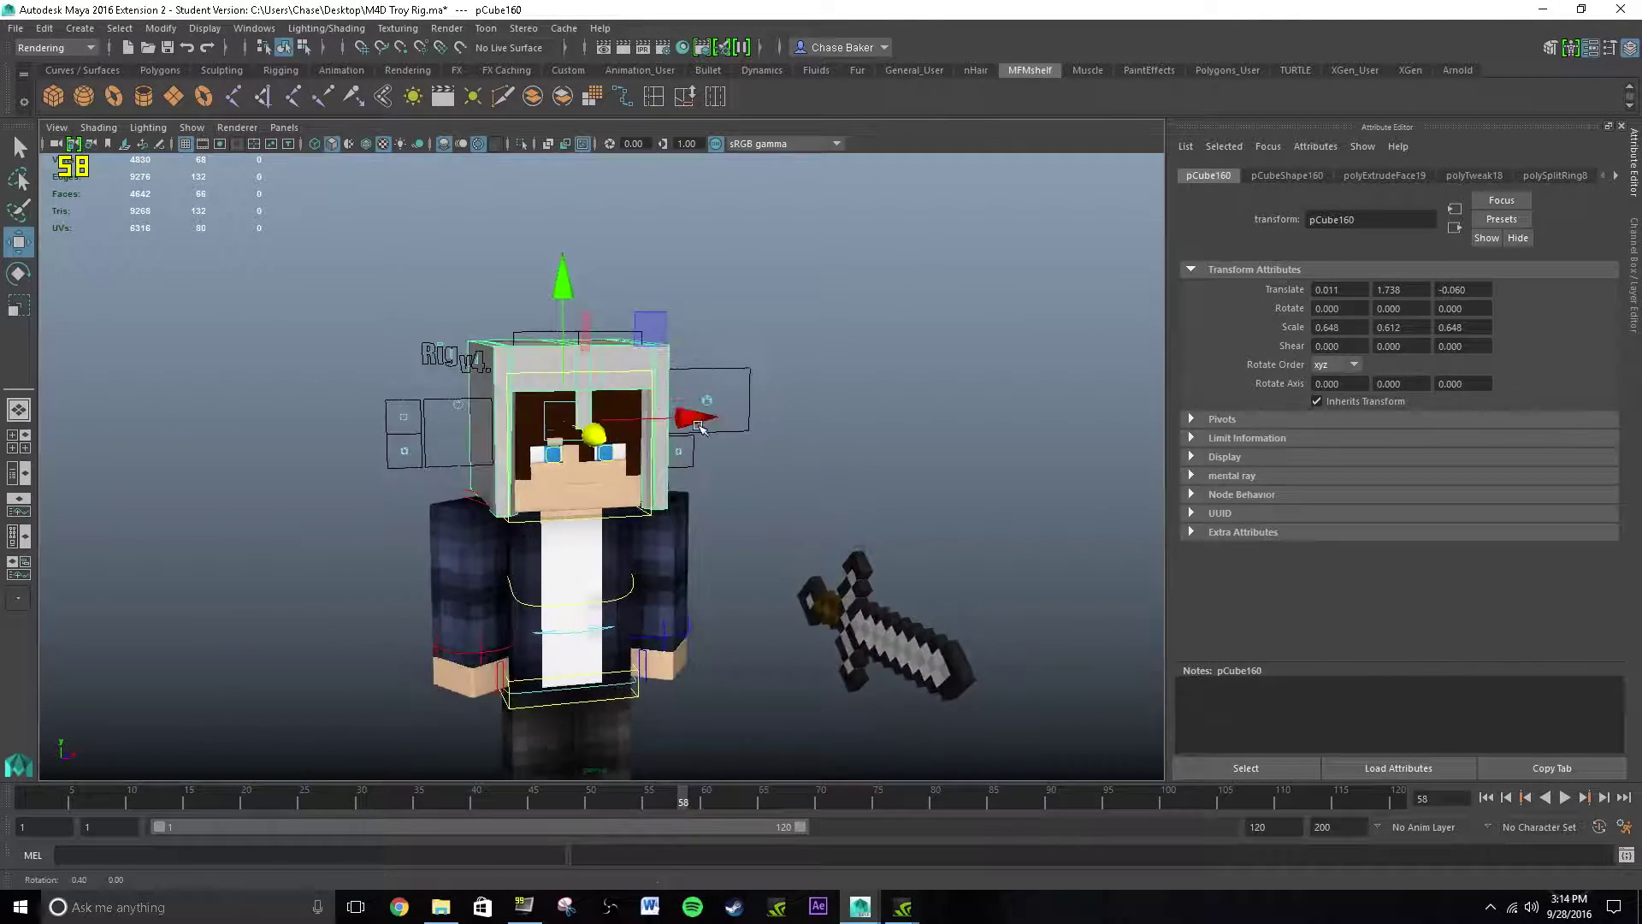
# Center the helmet on the head and lower it to about -0.003, 1.620, -0.060.
pyautogui.scroll(3, 616, 431)
pyautogui.keyDown('alt'); pyautogui.moveTo(726, 387); pyautogui.dragTo(680, 324); pyautogui.keyUp('alt')
pyautogui.press('r')
pyautogui.press('w')
pyautogui.moveTo(535, 407); pyautogui.dragTo(624, 381)
pyautogui.moveTo(626, 381); pyautogui.dragTo(652, 447)
pyautogui.keyDown('alt'); pyautogui.moveTo(654, 446); pyautogui.dragTo(659, 395); pyautogui.keyUp('alt')
# Try out the Move, Rotate and Scale tools on the helmet, undoing every change.
pyautogui.press('r')
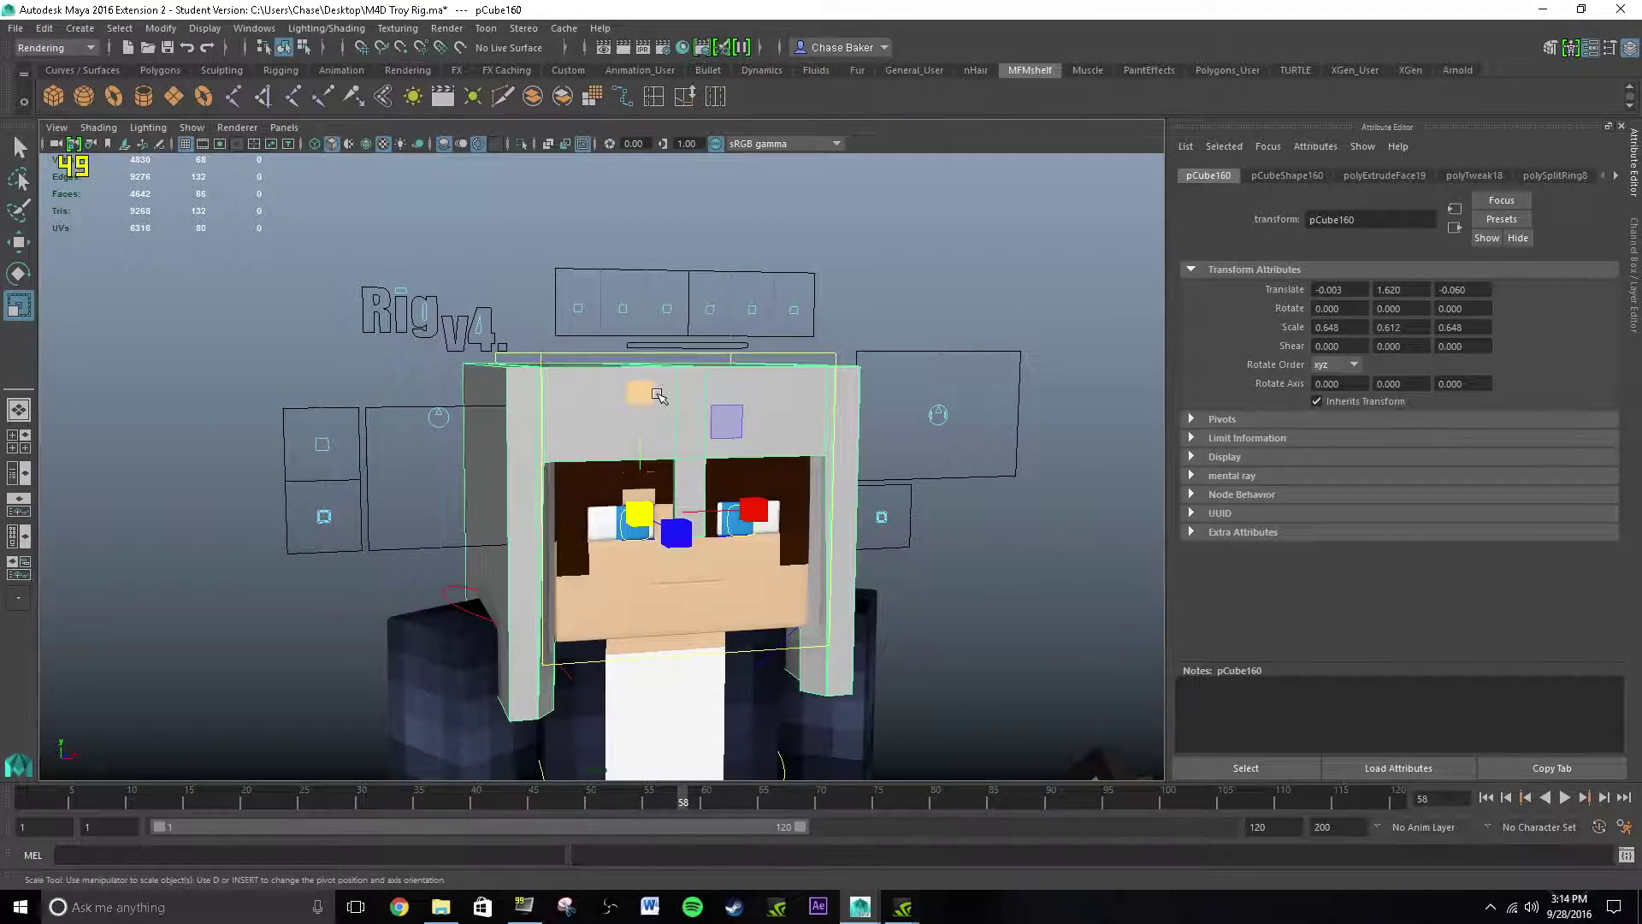
pyautogui.press('w')
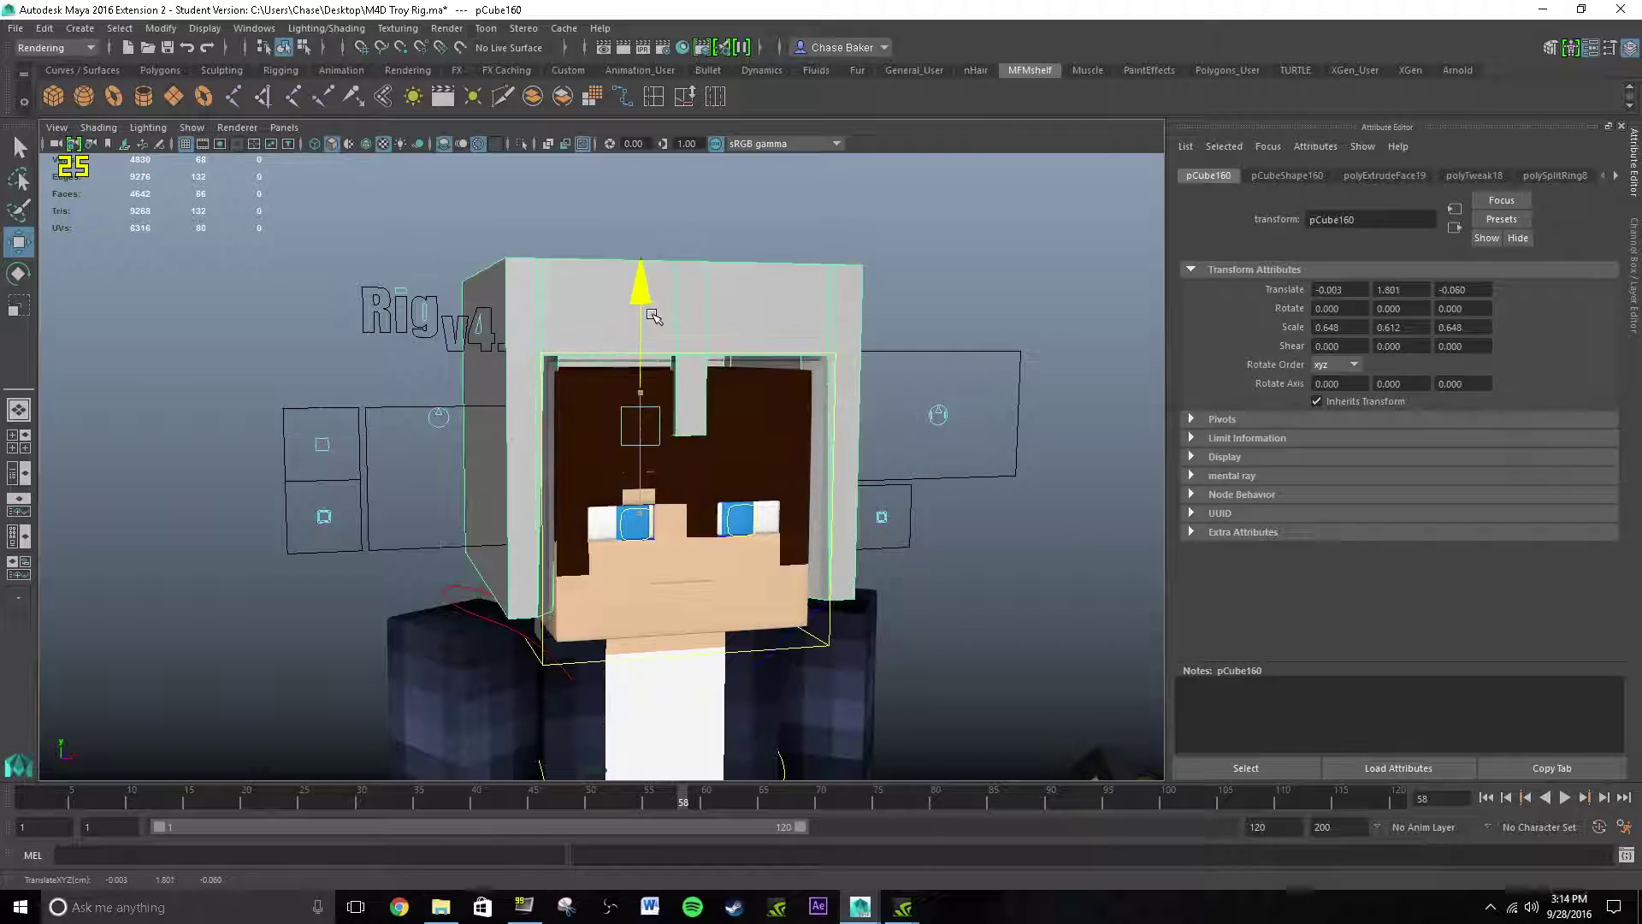
pyautogui.moveTo(727, 414); pyautogui.dragTo(737, 359)
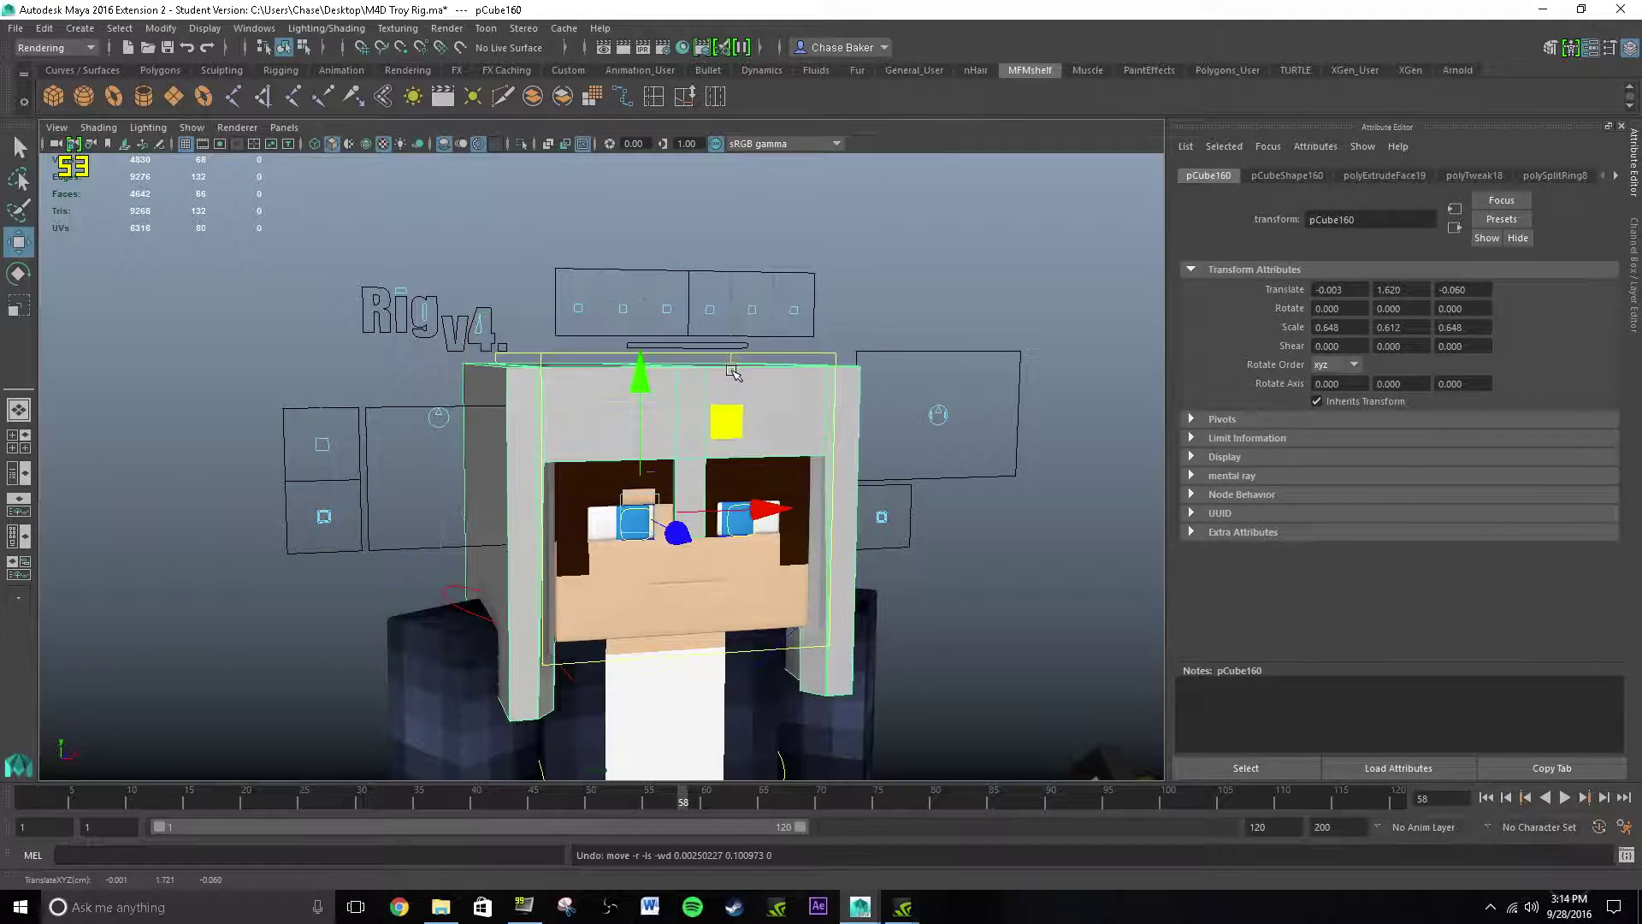
pyautogui.press('e')
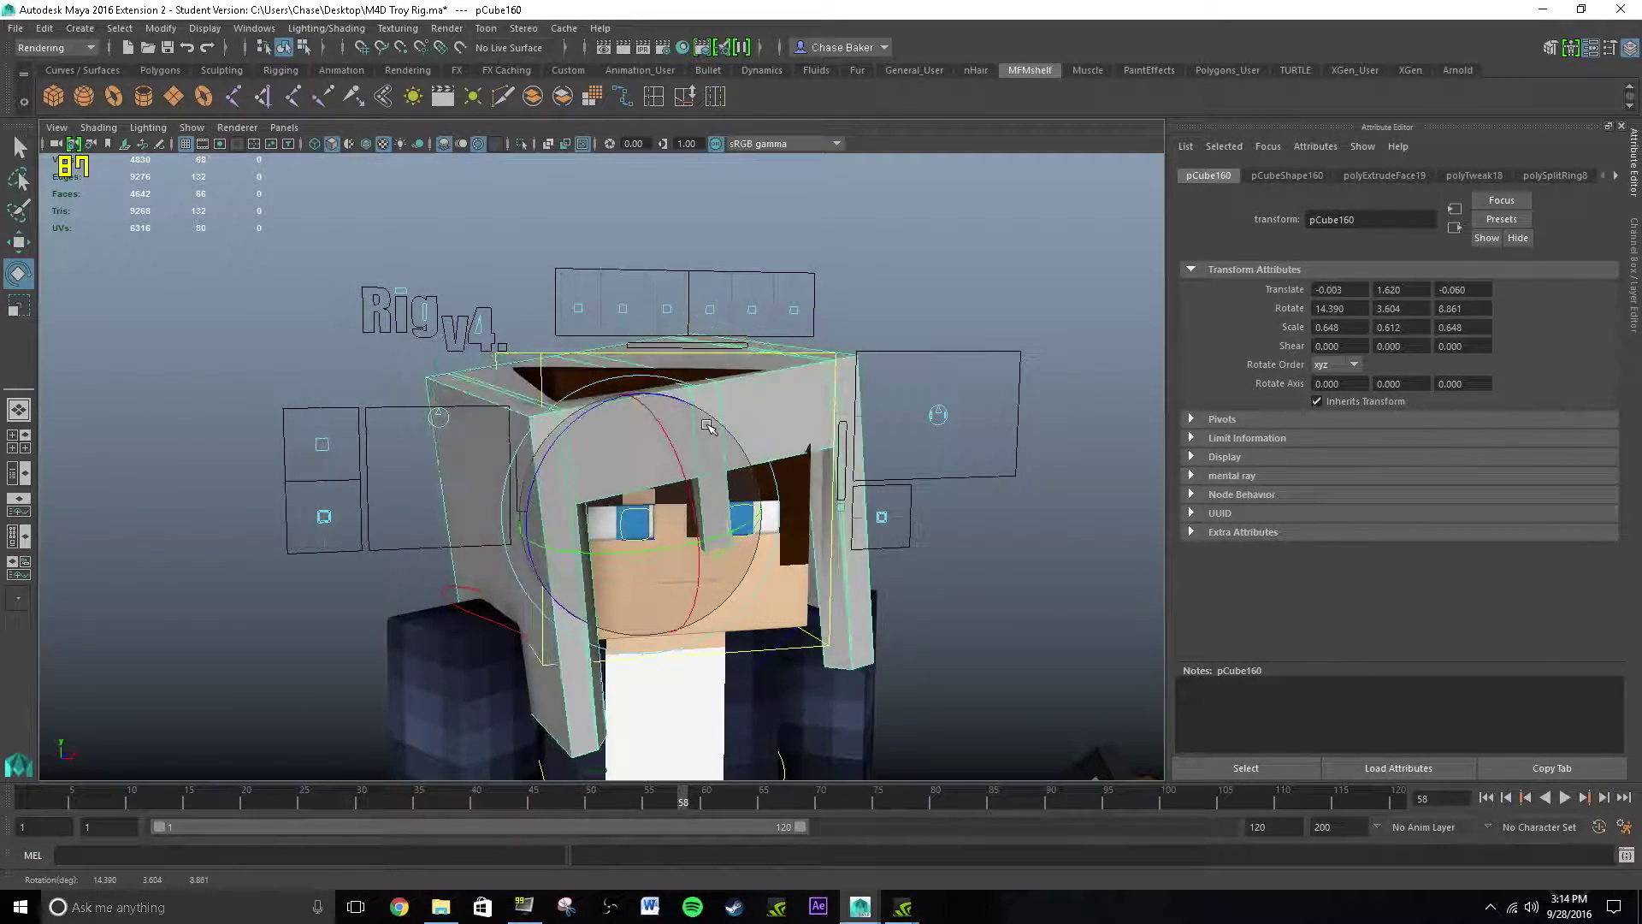
pyautogui.hotkey('ctrl', 'z')
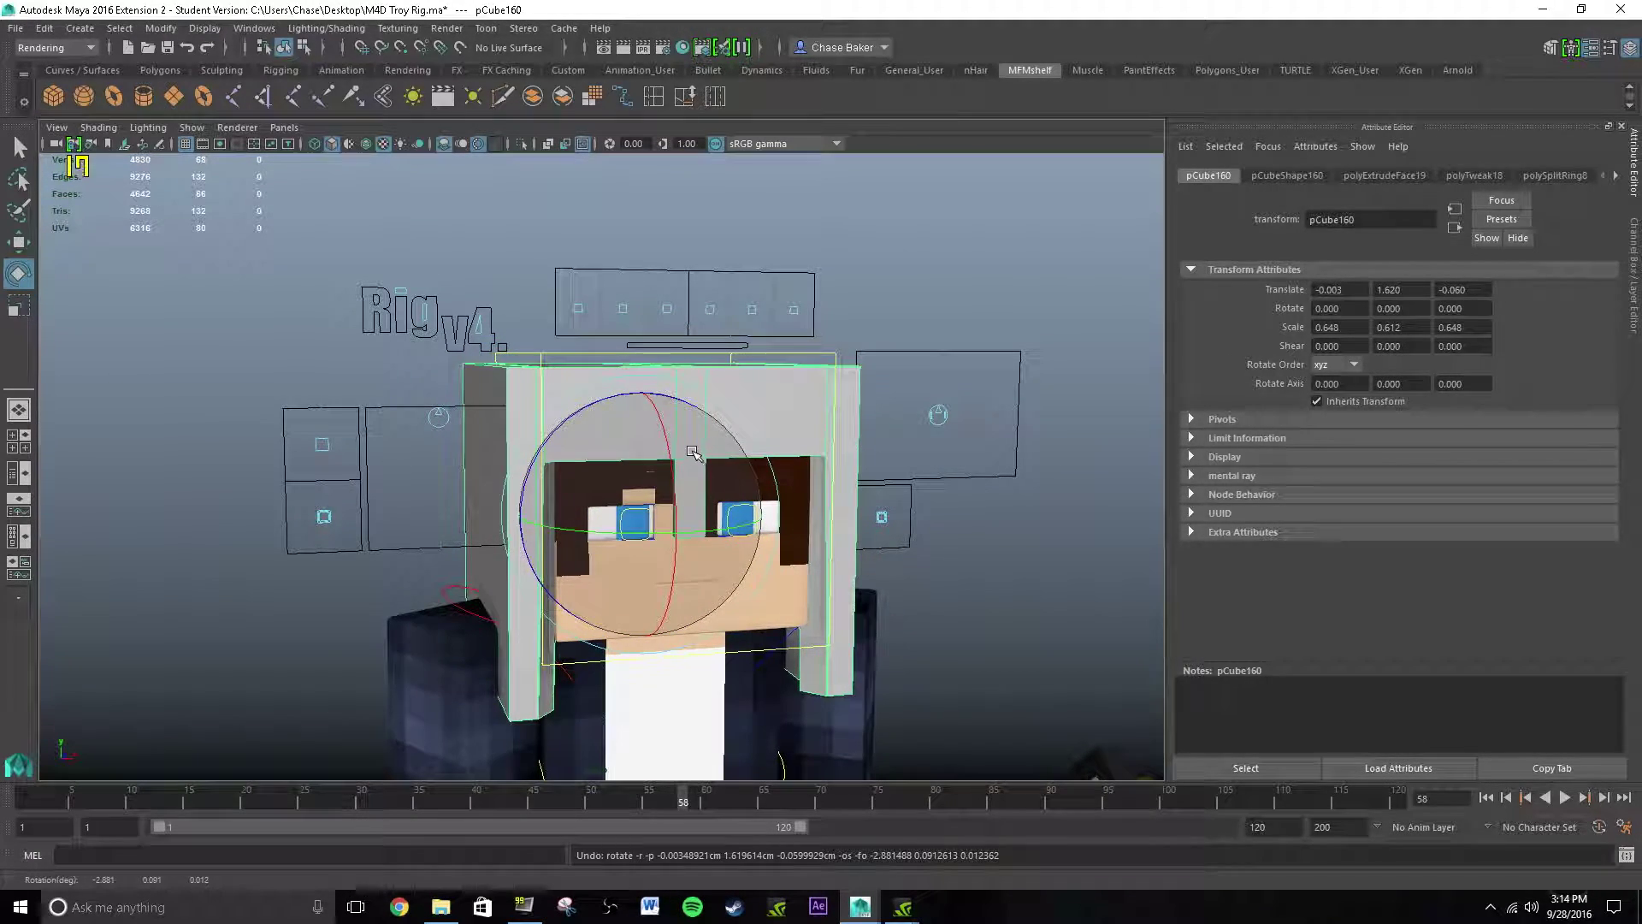
pyautogui.press('r')
pyautogui.moveTo(640, 514); pyautogui.dragTo(707, 451)
pyautogui.hotkey('ctrl', 'z')
# Stretch the helmet to about 0.731 in Y and reposition it at about -0.004, 1.586, -0.062.
pyautogui.keyDown('alt'); pyautogui.moveTo(708, 451); pyautogui.dragTo(880, 456, button='right'); pyautogui.keyUp('alt')
pyautogui.keyDown('alt'); pyautogui.moveTo(880, 456); pyautogui.dragTo(716, 381); pyautogui.keyUp('alt')
pyautogui.press('w')
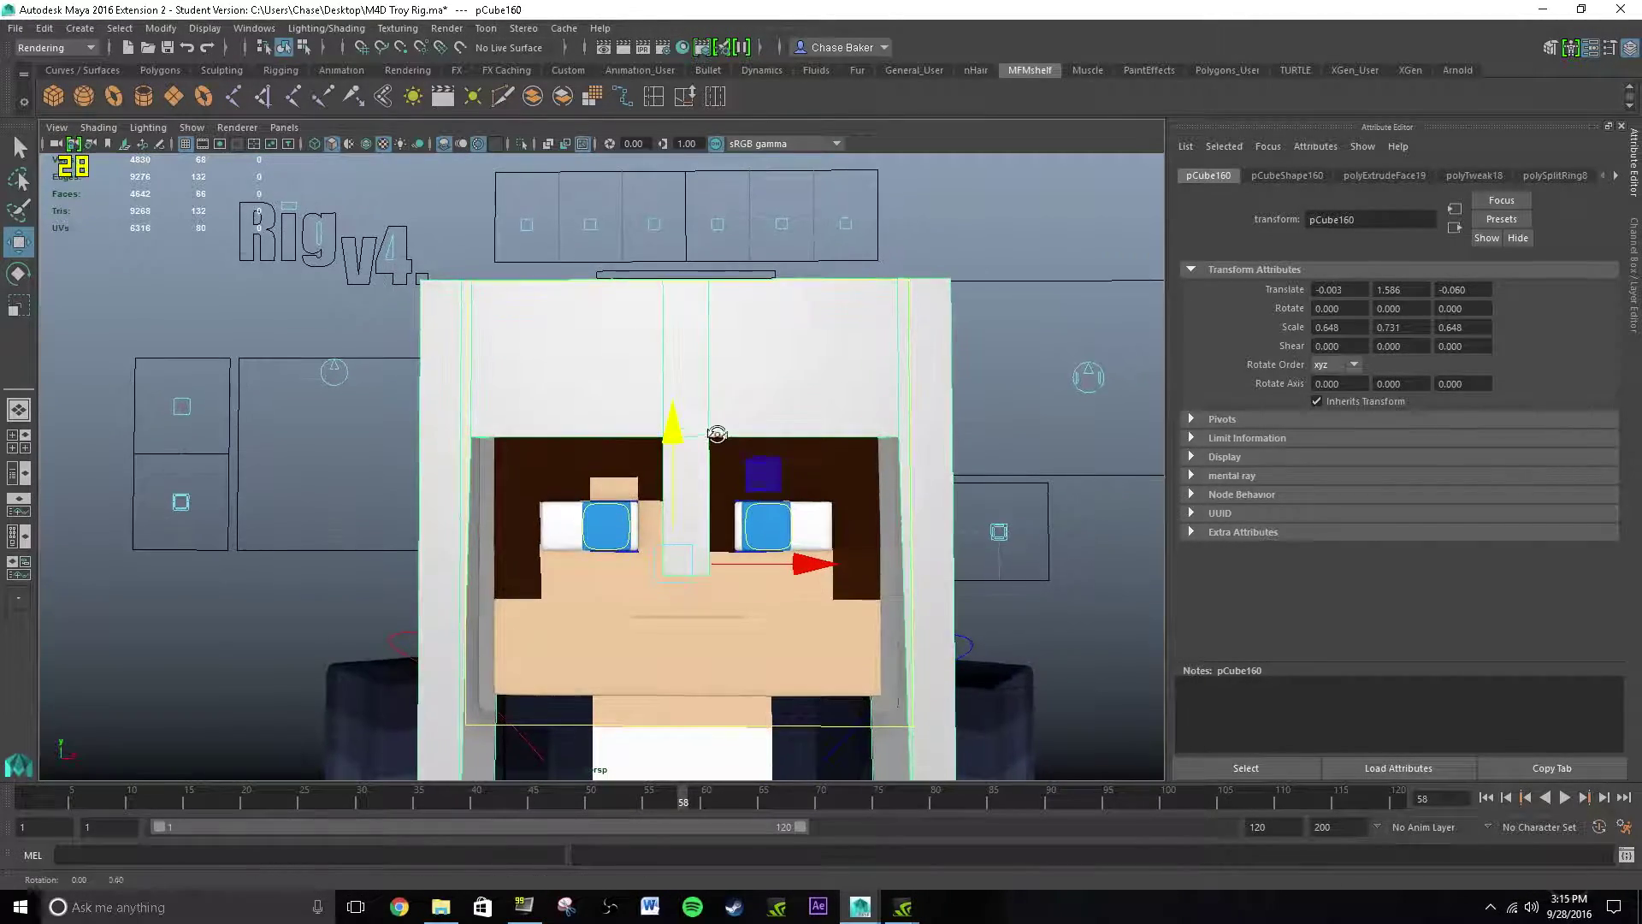
pyautogui.moveTo(812, 571); pyautogui.dragTo(812, 574)
pyautogui.keyDown('alt'); pyautogui.moveTo(785, 561); pyautogui.dragTo(600, 545); pyautogui.keyUp('alt')
pyautogui.keyDown('alt'); pyautogui.moveTo(601, 545); pyautogui.dragTo(722, 522); pyautogui.keyUp('alt')
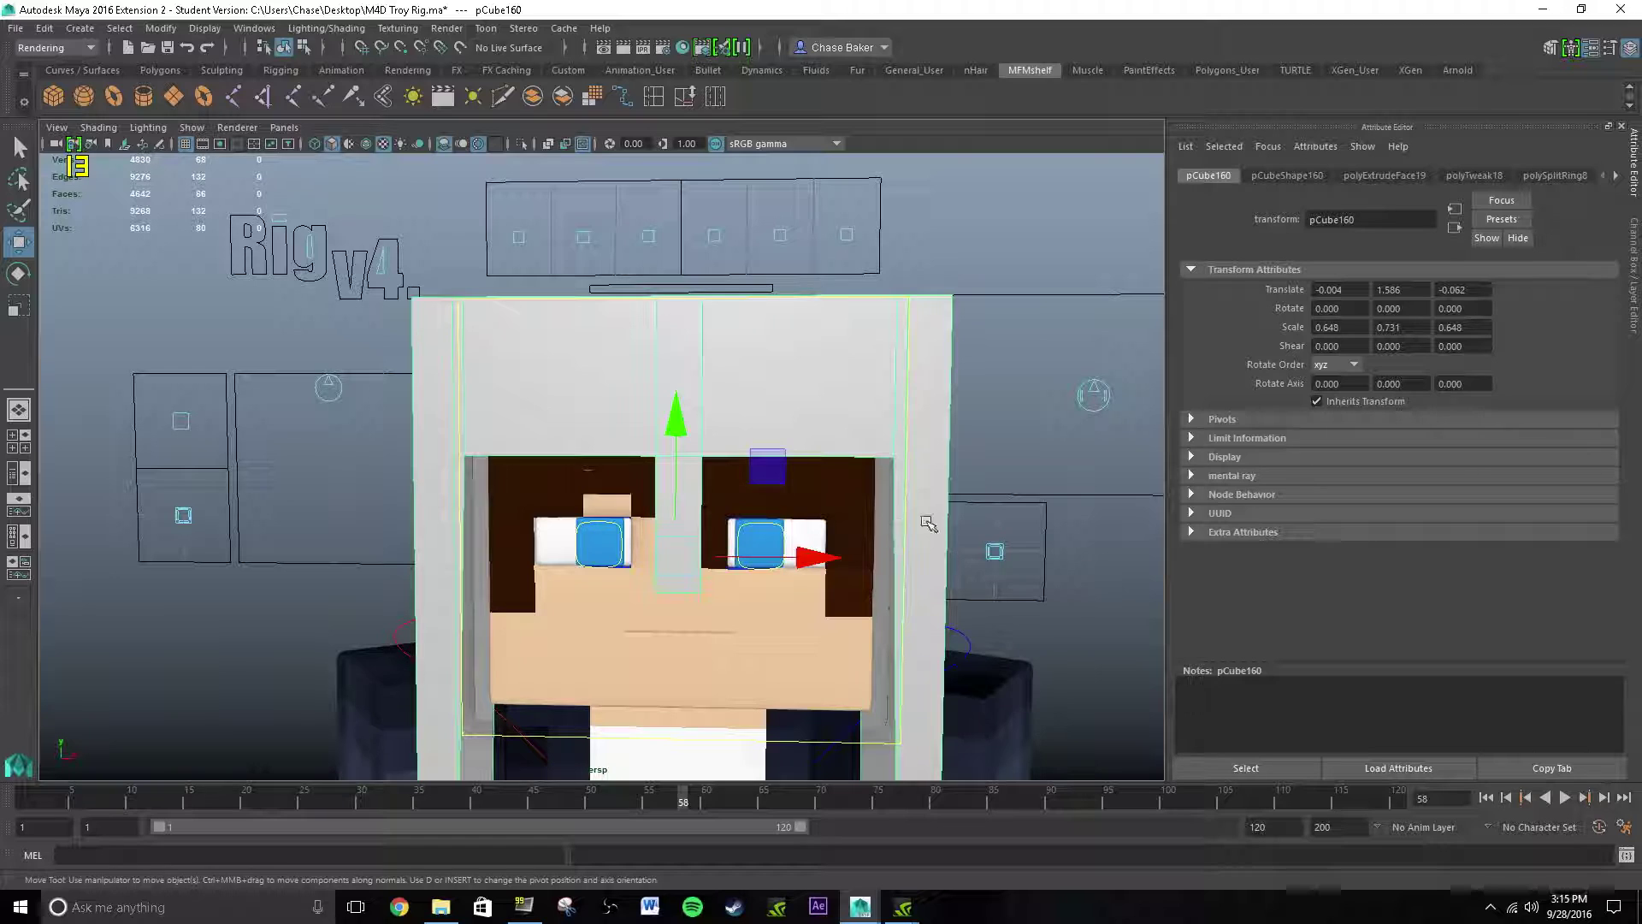
# Narrow the helmet around the head by scaling it to about 0.557 in X.
pyautogui.keyDown('alt'); pyautogui.moveTo(469, 516); pyautogui.dragTo(473, 469); pyautogui.keyUp('alt')
pyautogui.press('r')
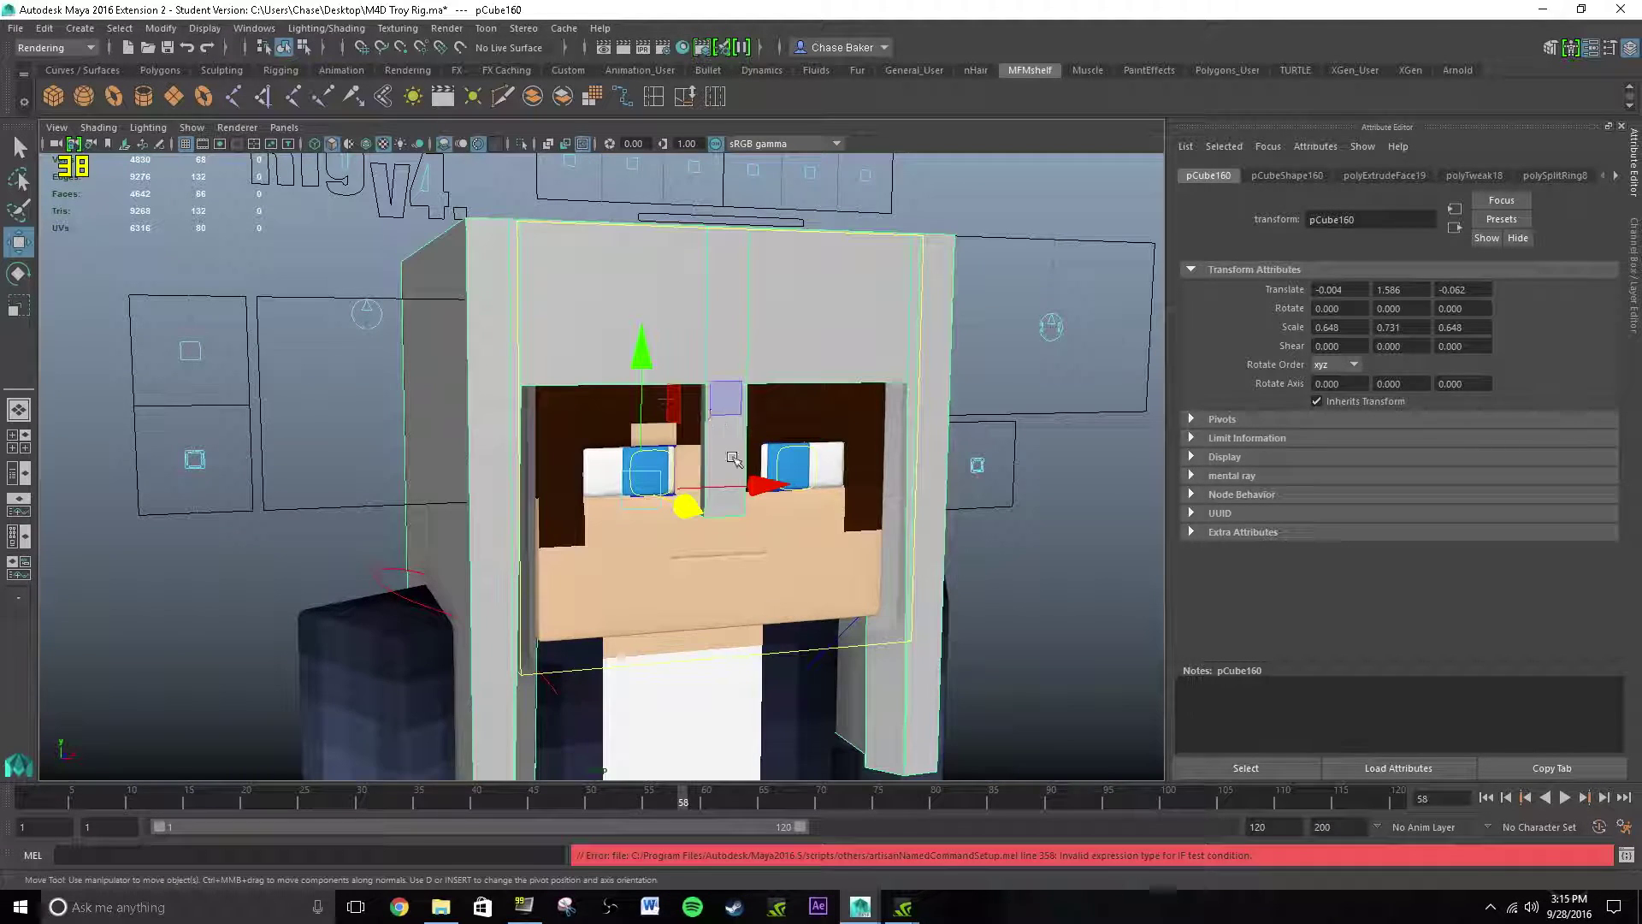
pyautogui.moveTo(752, 486)
pyautogui.mouseDown()
pyautogui.moveTo(720, 491)
pyautogui.moveTo(781, 491)
pyautogui.moveTo(690, 426)
pyautogui.moveTo(769, 422)
pyautogui.moveTo(718, 370)
pyautogui.moveTo(731, 353)
pyautogui.moveTo(766, 496)
pyautogui.mouseUp()
pyautogui.press('q')
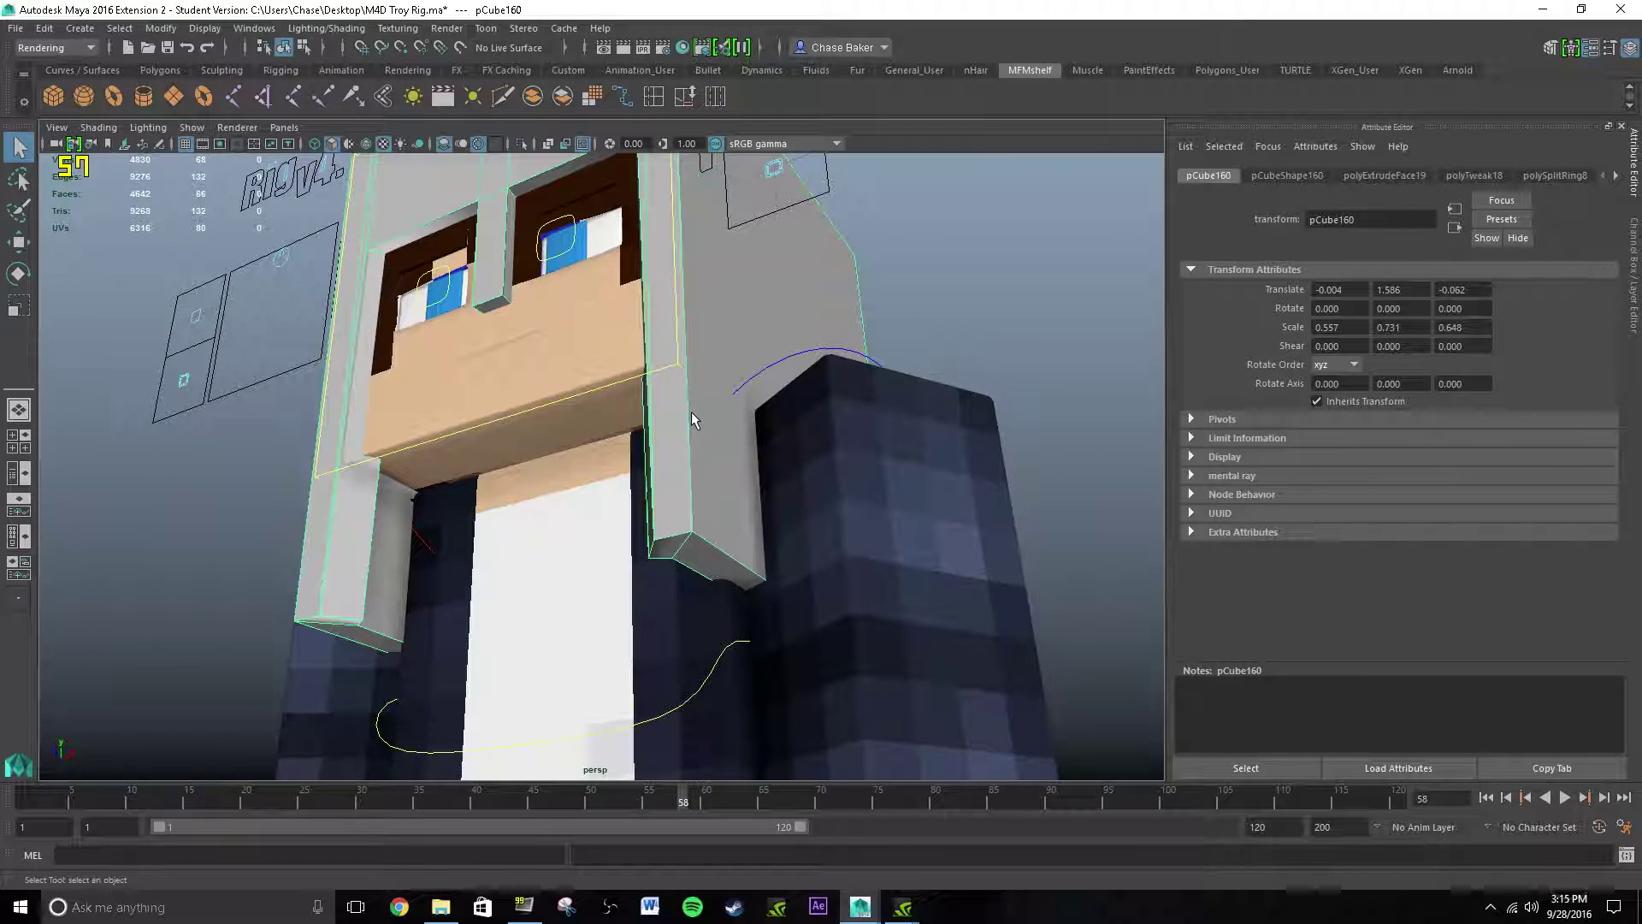
# Switch the helmet to face selection and select the bottom faces around its lower rim.
pyautogui.rightClick(694, 466)
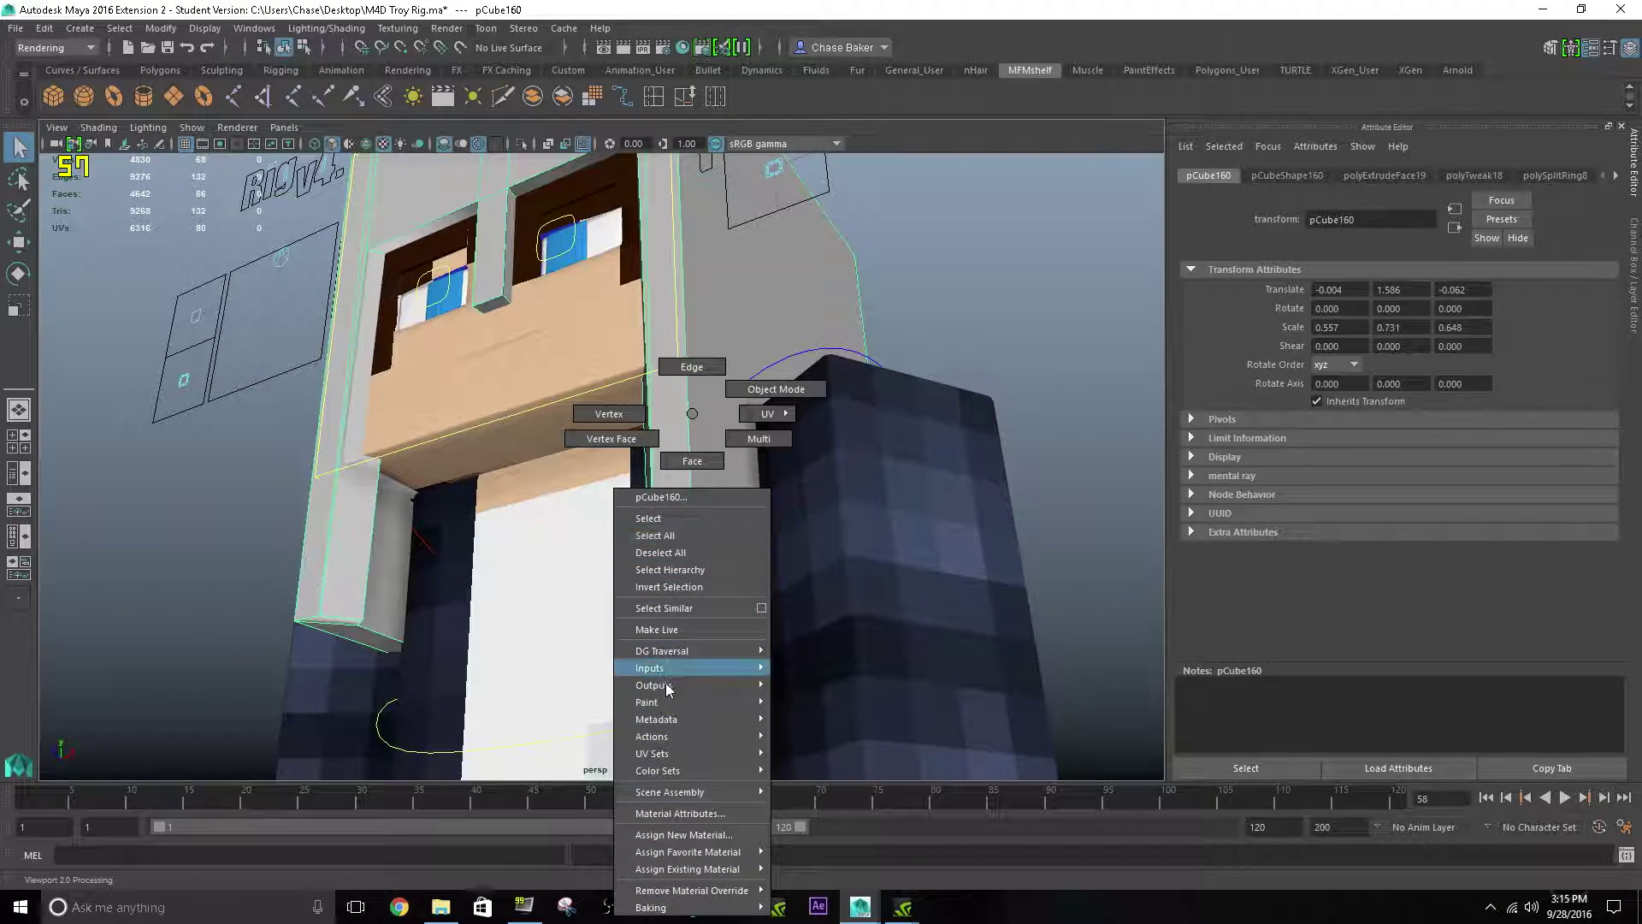
pyautogui.click(692, 461)
pyautogui.click(698, 562)
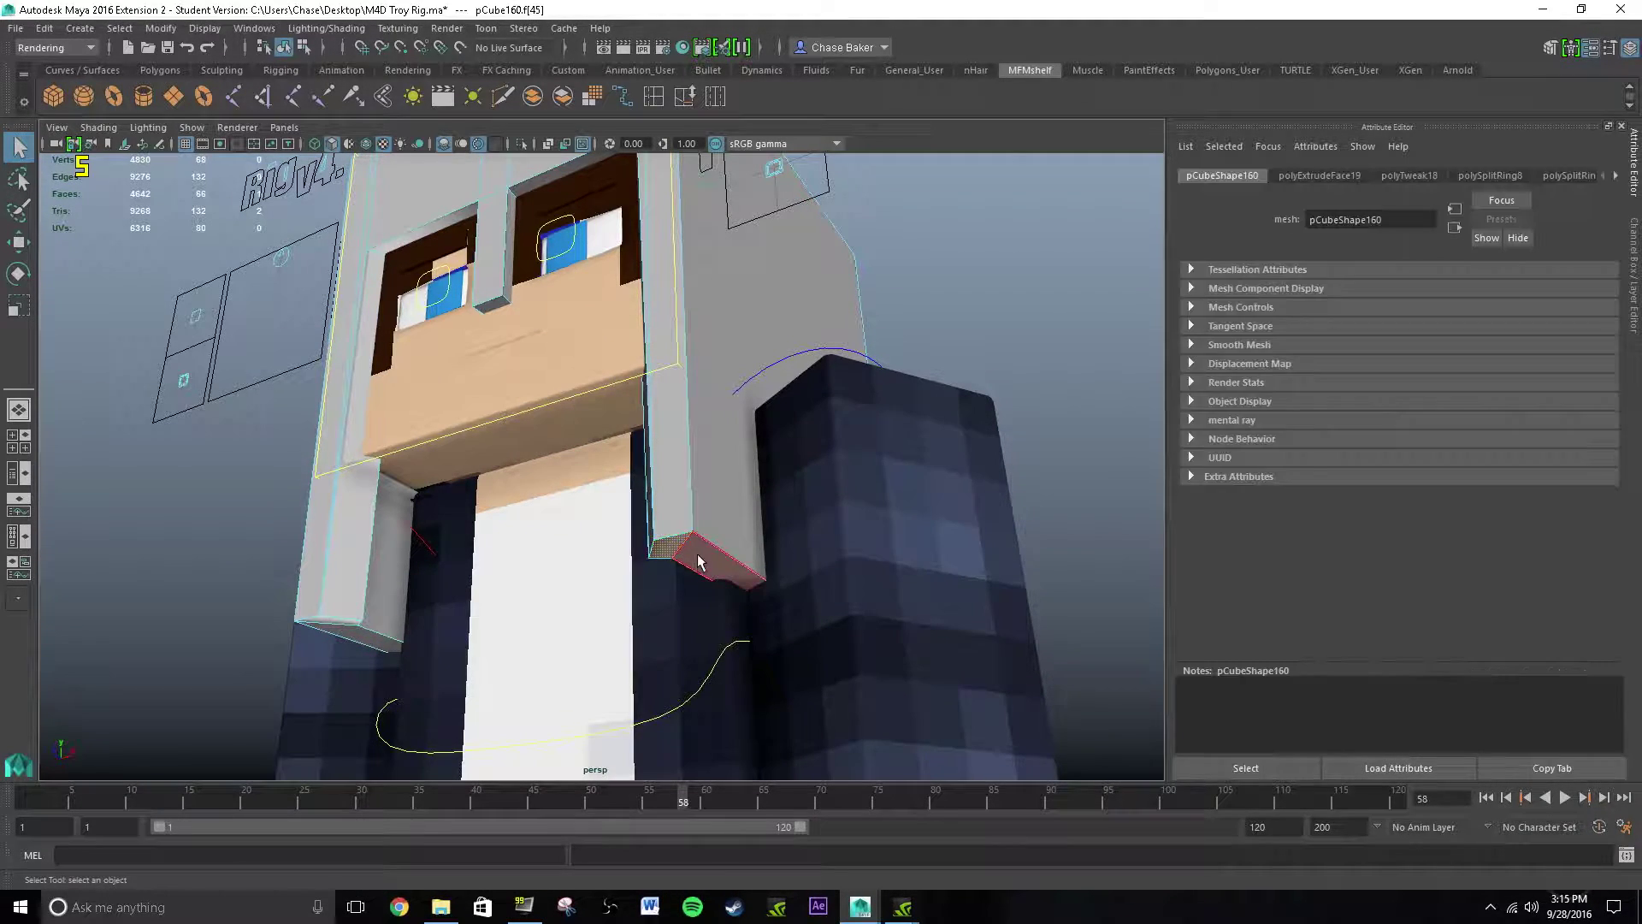
pyautogui.keyDown('alt'); pyautogui.moveTo(710, 566); pyautogui.dragTo(530, 486); pyautogui.keyUp('alt')
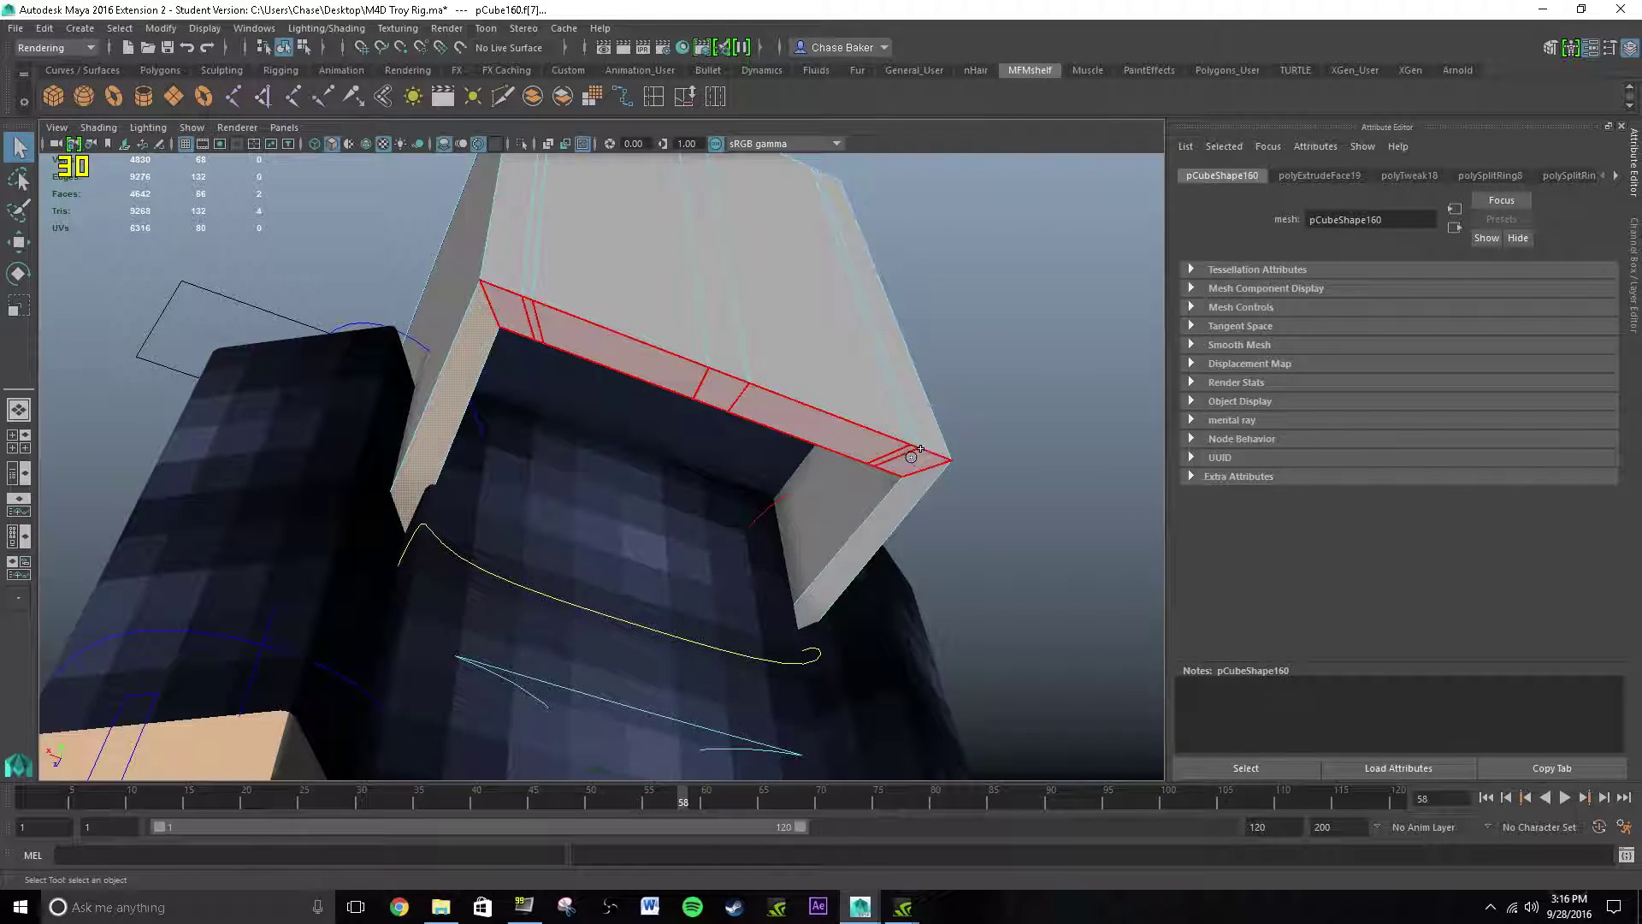
pyautogui.keyDown('shift'); pyautogui.doubleClick(918, 488); pyautogui.keyUp('shift')
# Raise the selected rim faces to about chin level, return to object mode and deselect the helmet.
pyautogui.keyDown('alt'); pyautogui.moveTo(925, 477); pyautogui.dragTo(398, 455); pyautogui.keyUp('alt')
pyautogui.keyDown('alt'); pyautogui.moveTo(550, 453); pyautogui.dragTo(586, 372); pyautogui.keyUp('alt')
pyautogui.press('w')
pyautogui.press('q')
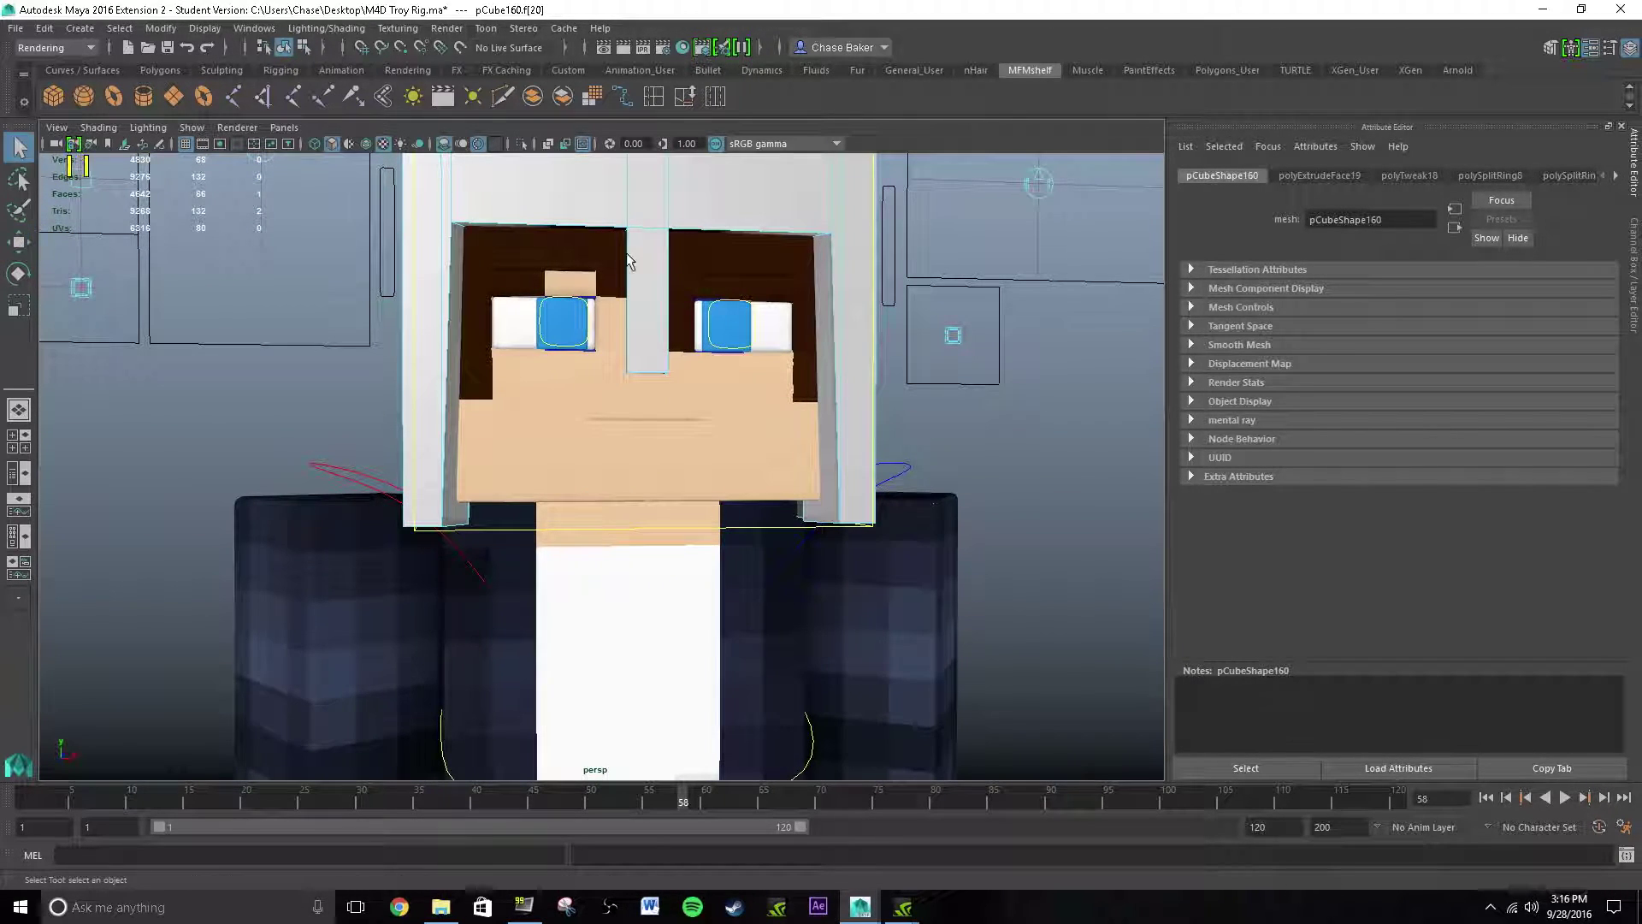
pyautogui.moveTo(631, 220); pyautogui.dragTo(711, 192, button='right')
pyautogui.click(897, 469)
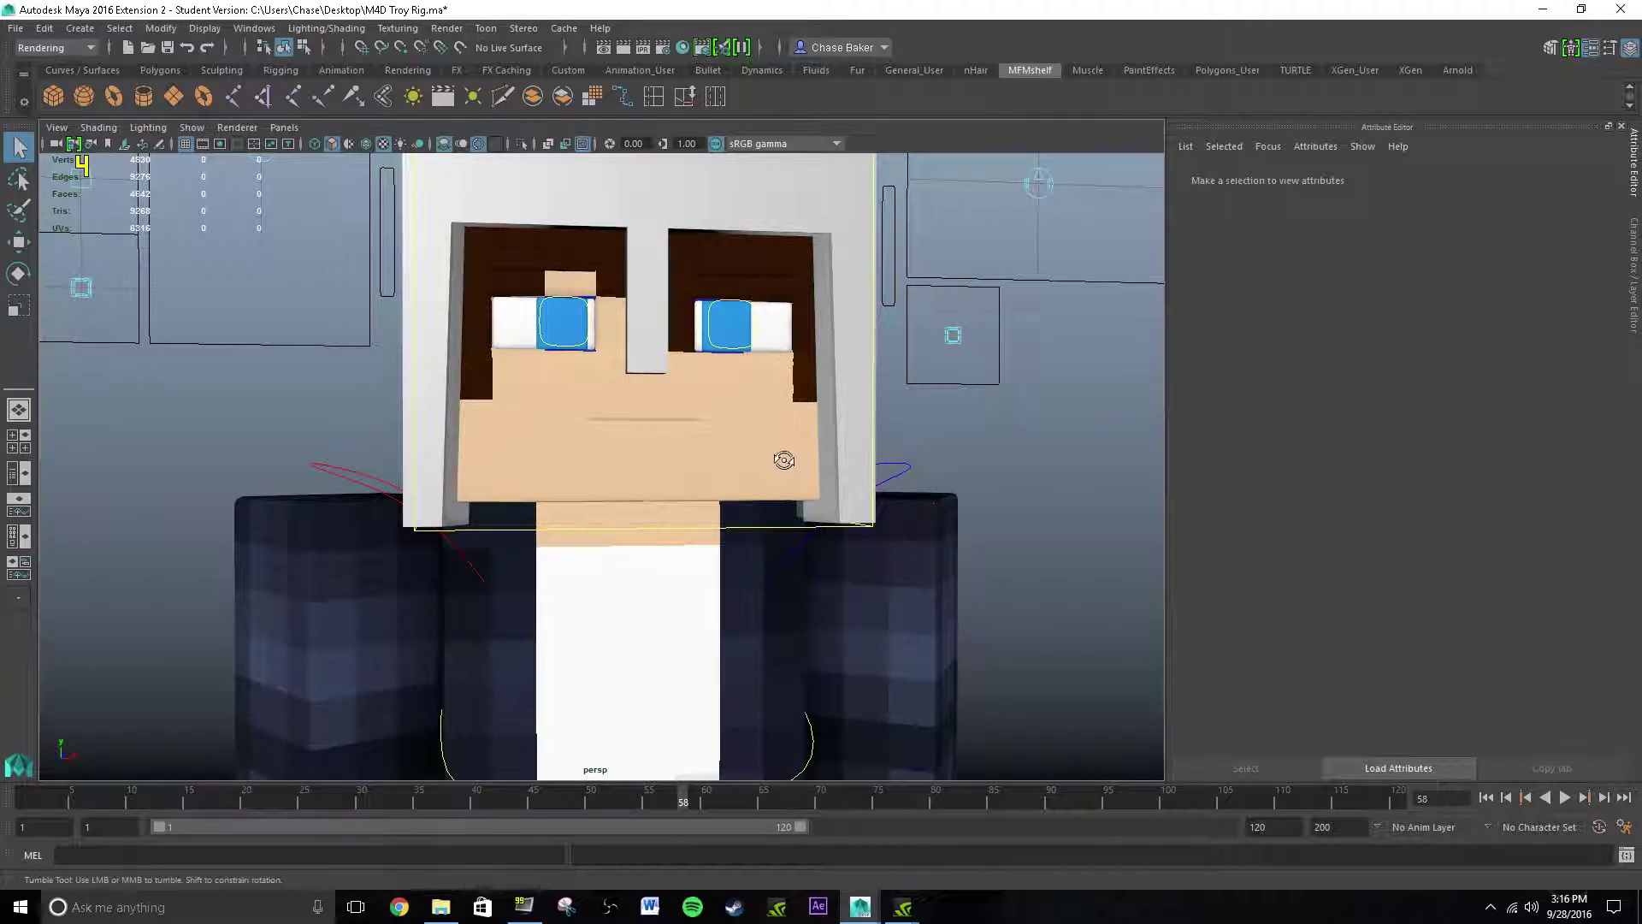
# Test-rotate the character's head control and undo the rotation.
pyautogui.keyDown('alt'); pyautogui.moveTo(783, 460); pyautogui.dragTo(672, 455); pyautogui.keyUp('alt')
pyautogui.click(824, 552)
pyautogui.press('e')
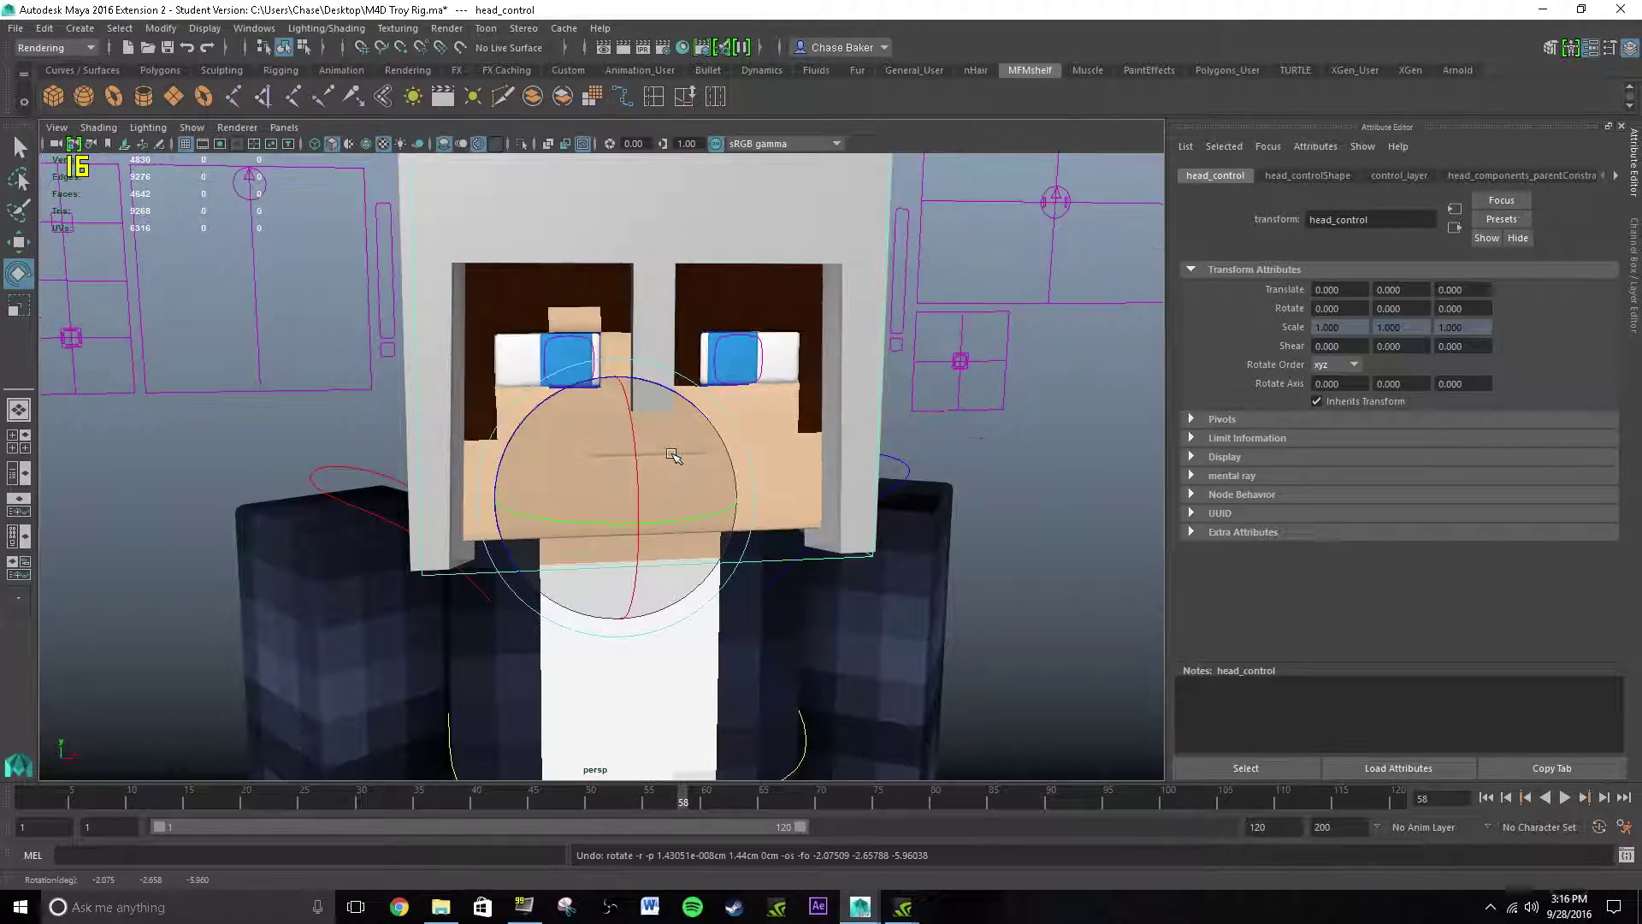
pyautogui.press('q')
pyautogui.keyDown('alt'); pyautogui.moveTo(671, 453); pyautogui.dragTo(716, 443); pyautogui.keyUp('alt')
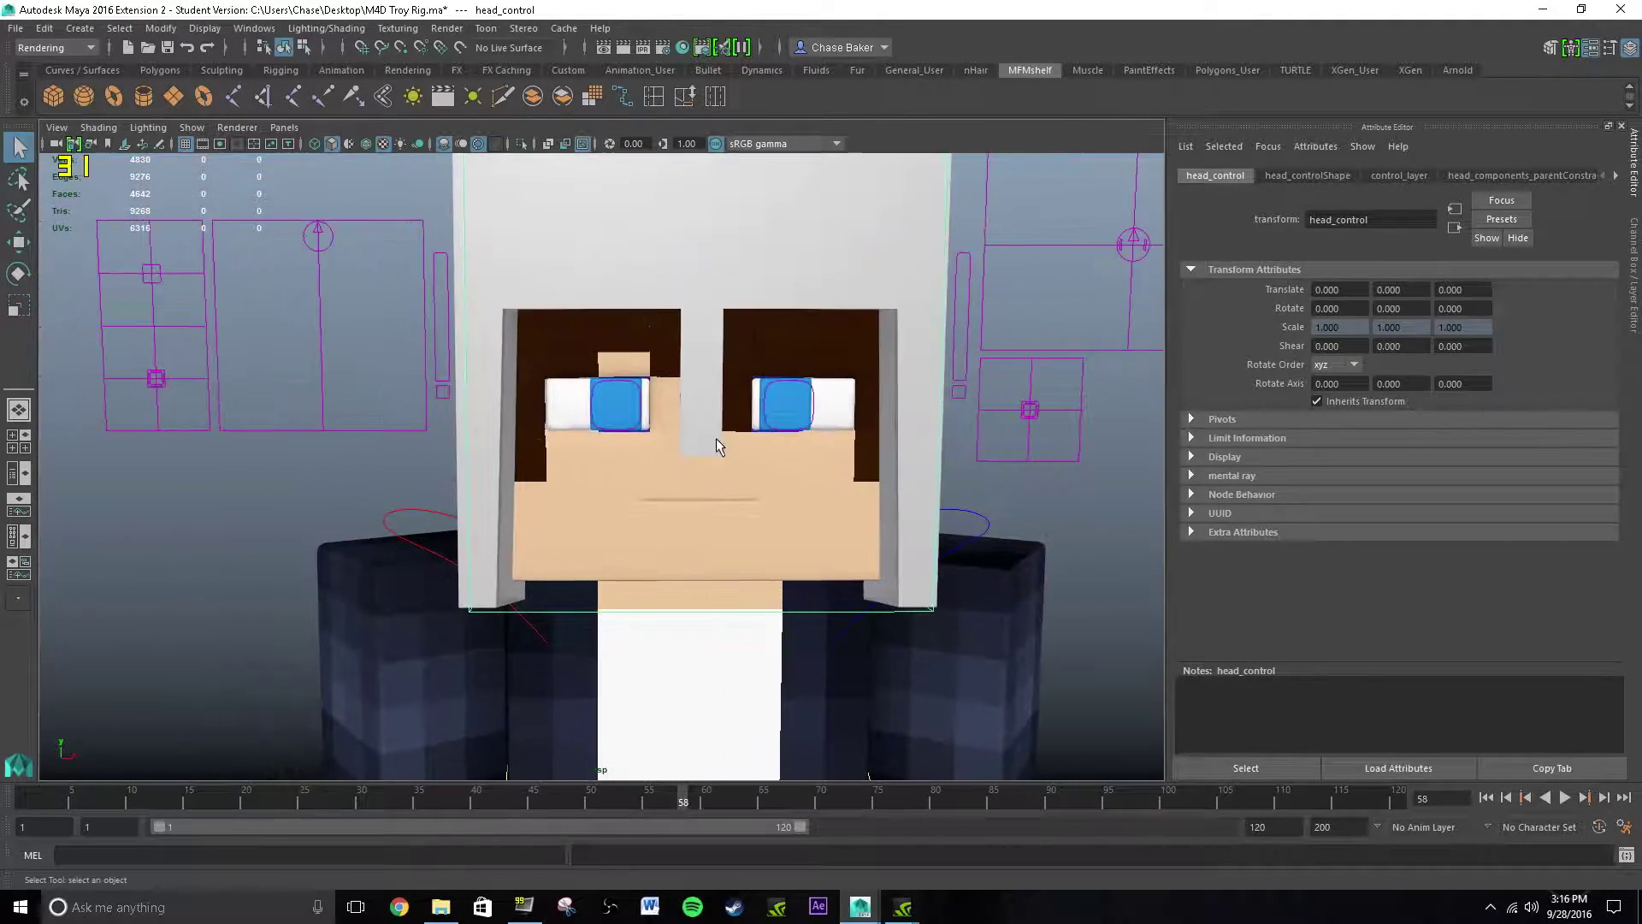
# Open the Outliner, place it clear of the character and browse the scene's object list.
pyautogui.click(254, 29)
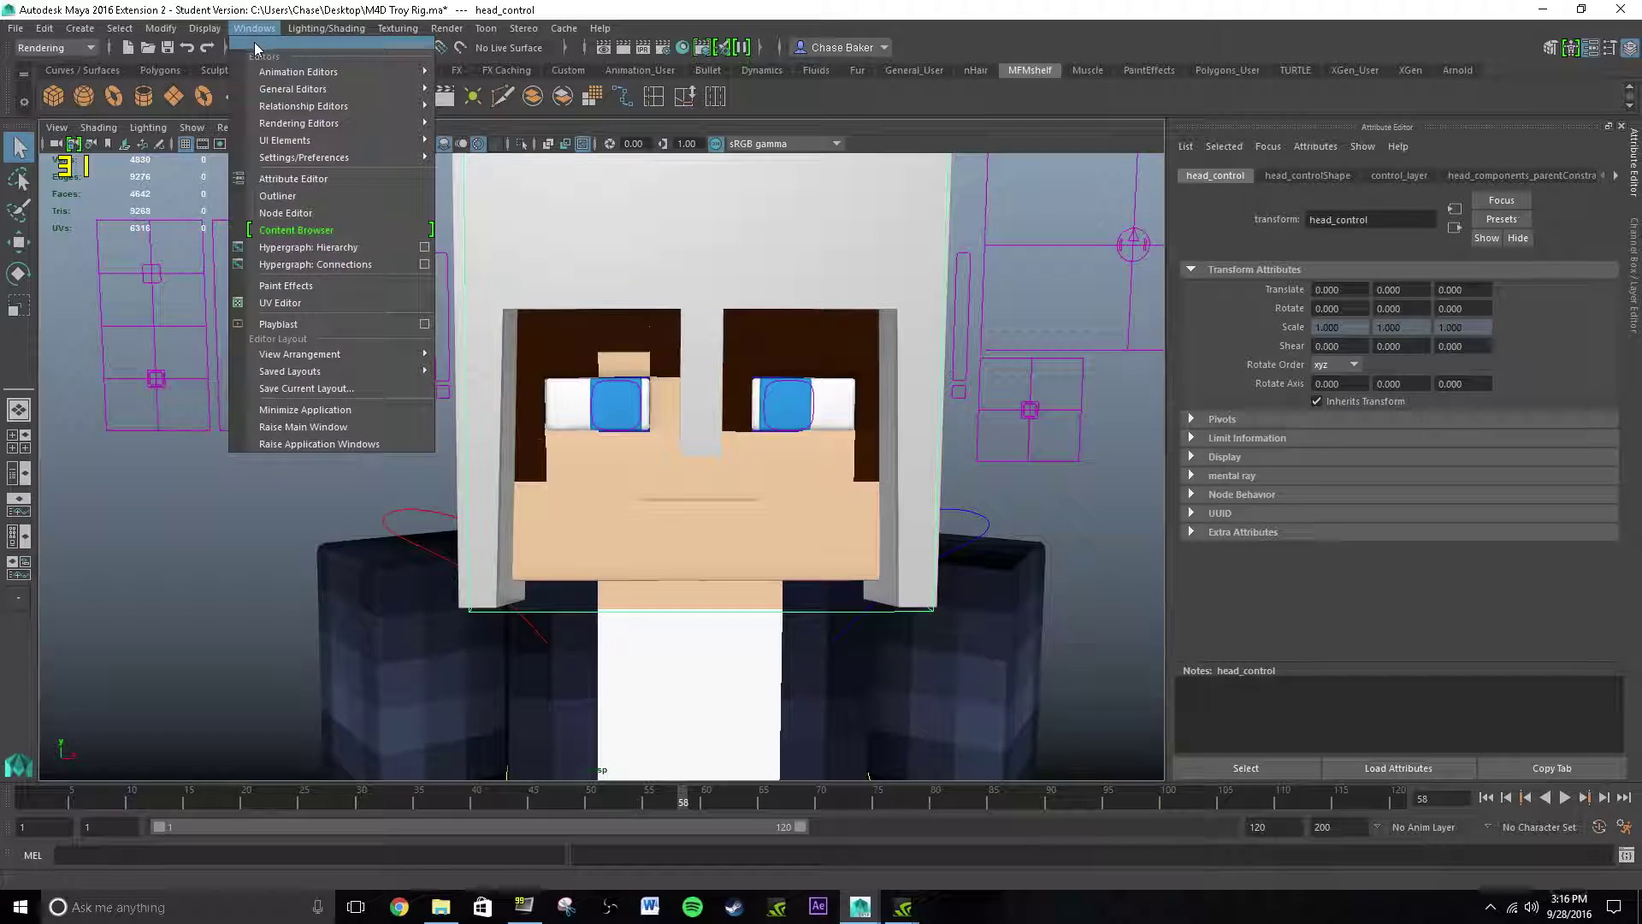
pyautogui.click(318, 197)
pyautogui.moveTo(931, 189); pyautogui.dragTo(206, 176)
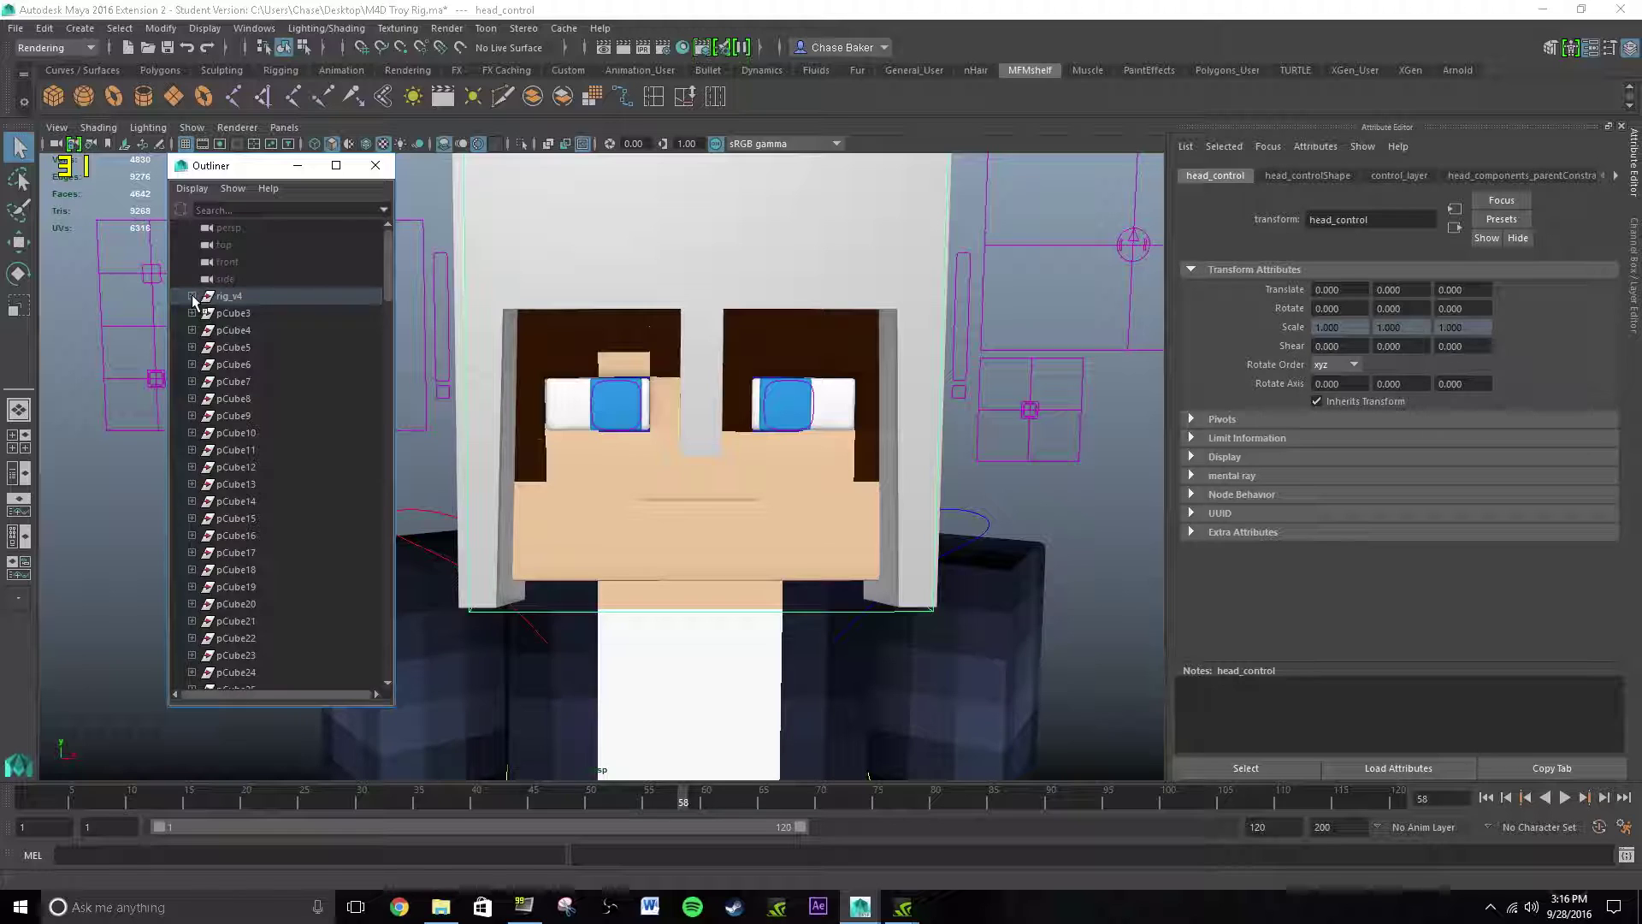
pyautogui.moveTo(230, 322); pyautogui.dragTo(260, 518)
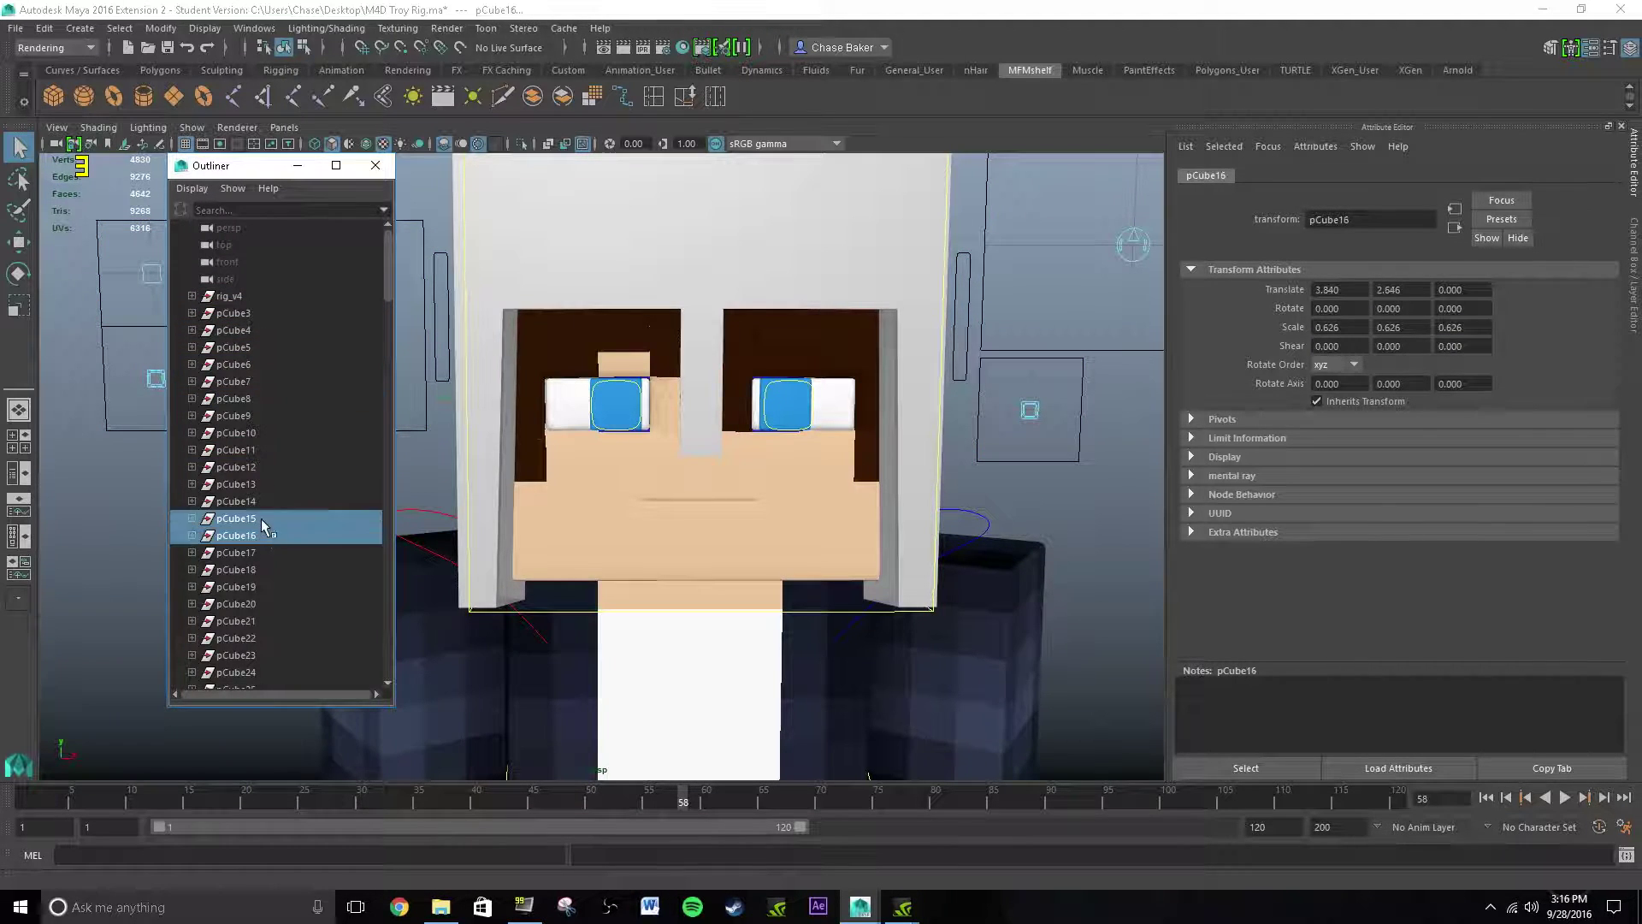
pyautogui.scroll(-14, 266, 505)
pyautogui.scroll(-15, 267, 476)
pyautogui.scroll(20, 267, 475)
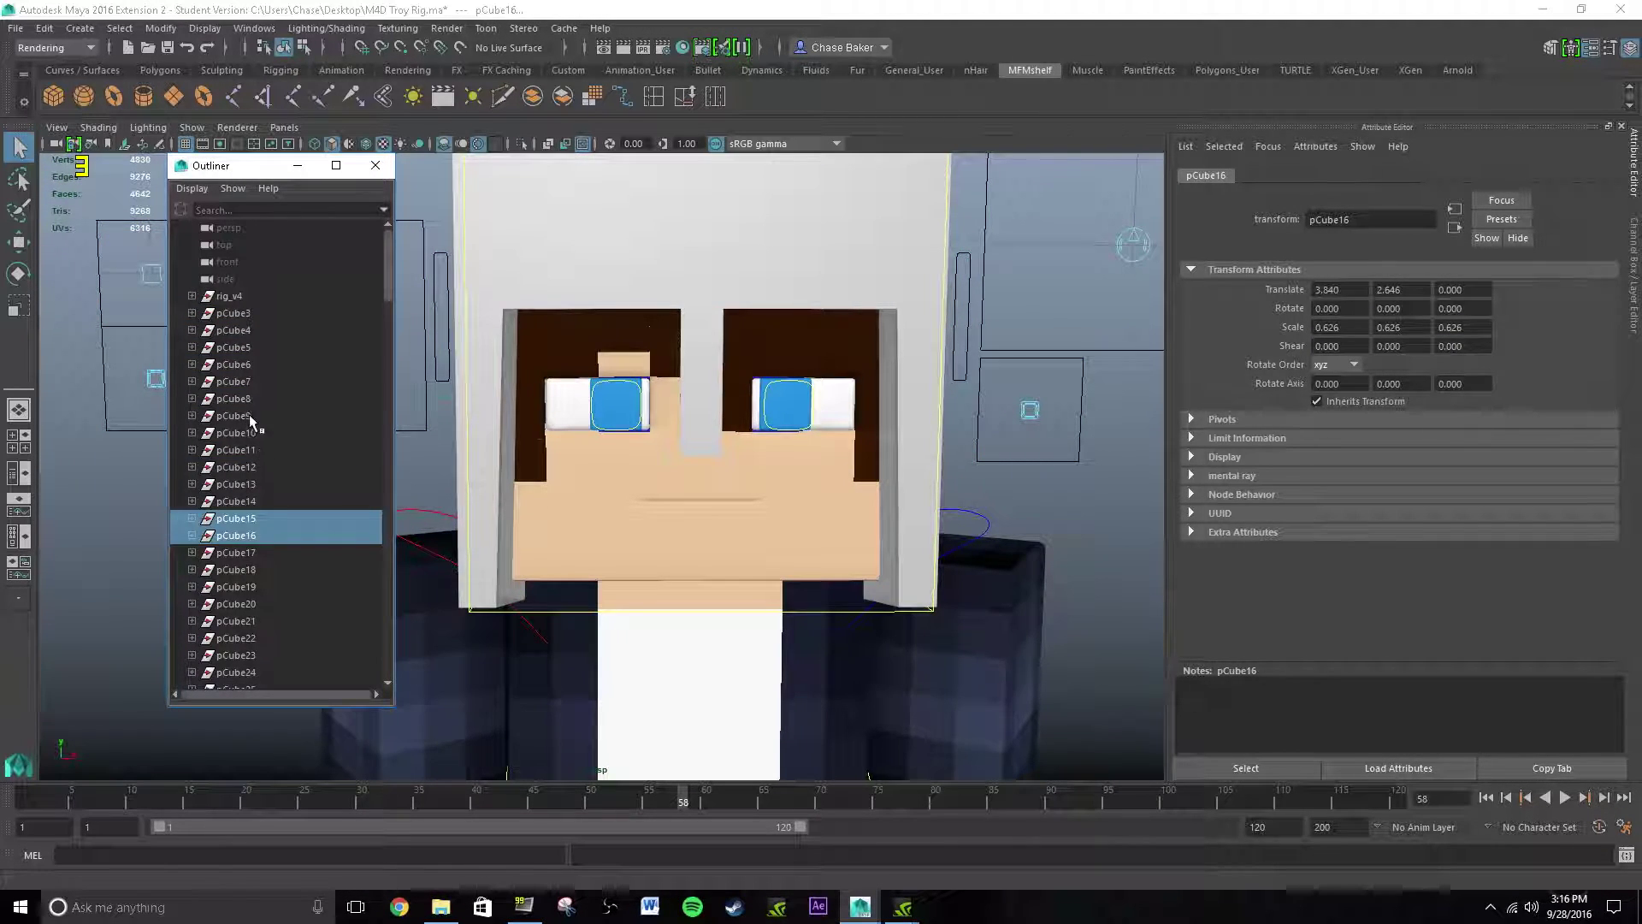
# Expand the rig_v4 group in the Outliner and select its master control.
pyautogui.click(246, 296)
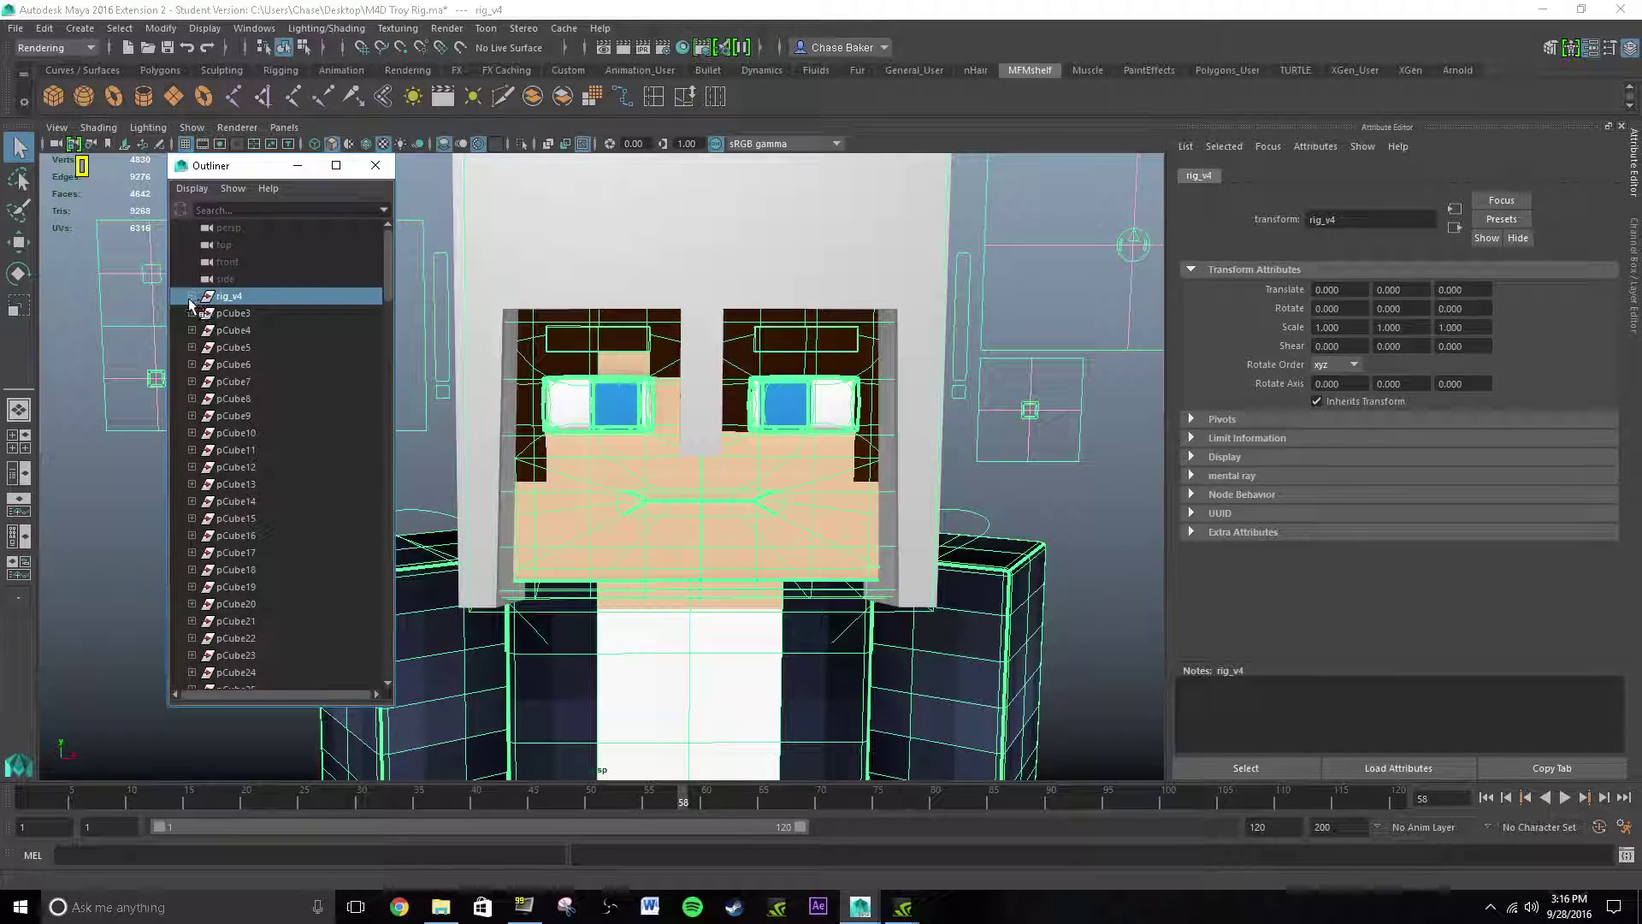
pyautogui.click(192, 297)
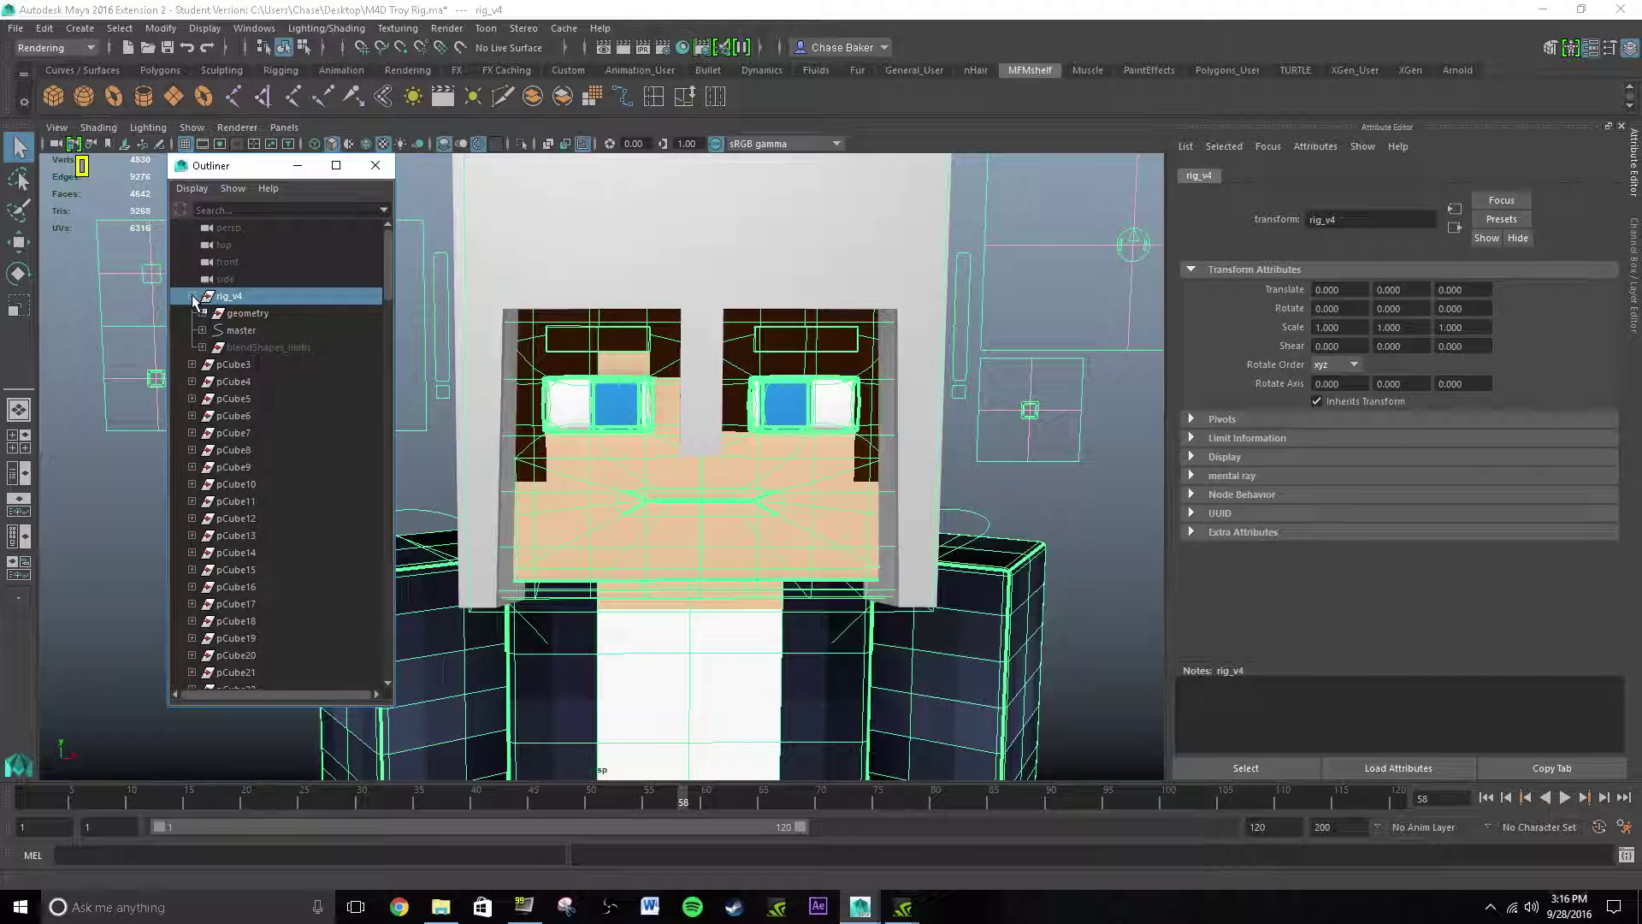
pyautogui.click(231, 332)
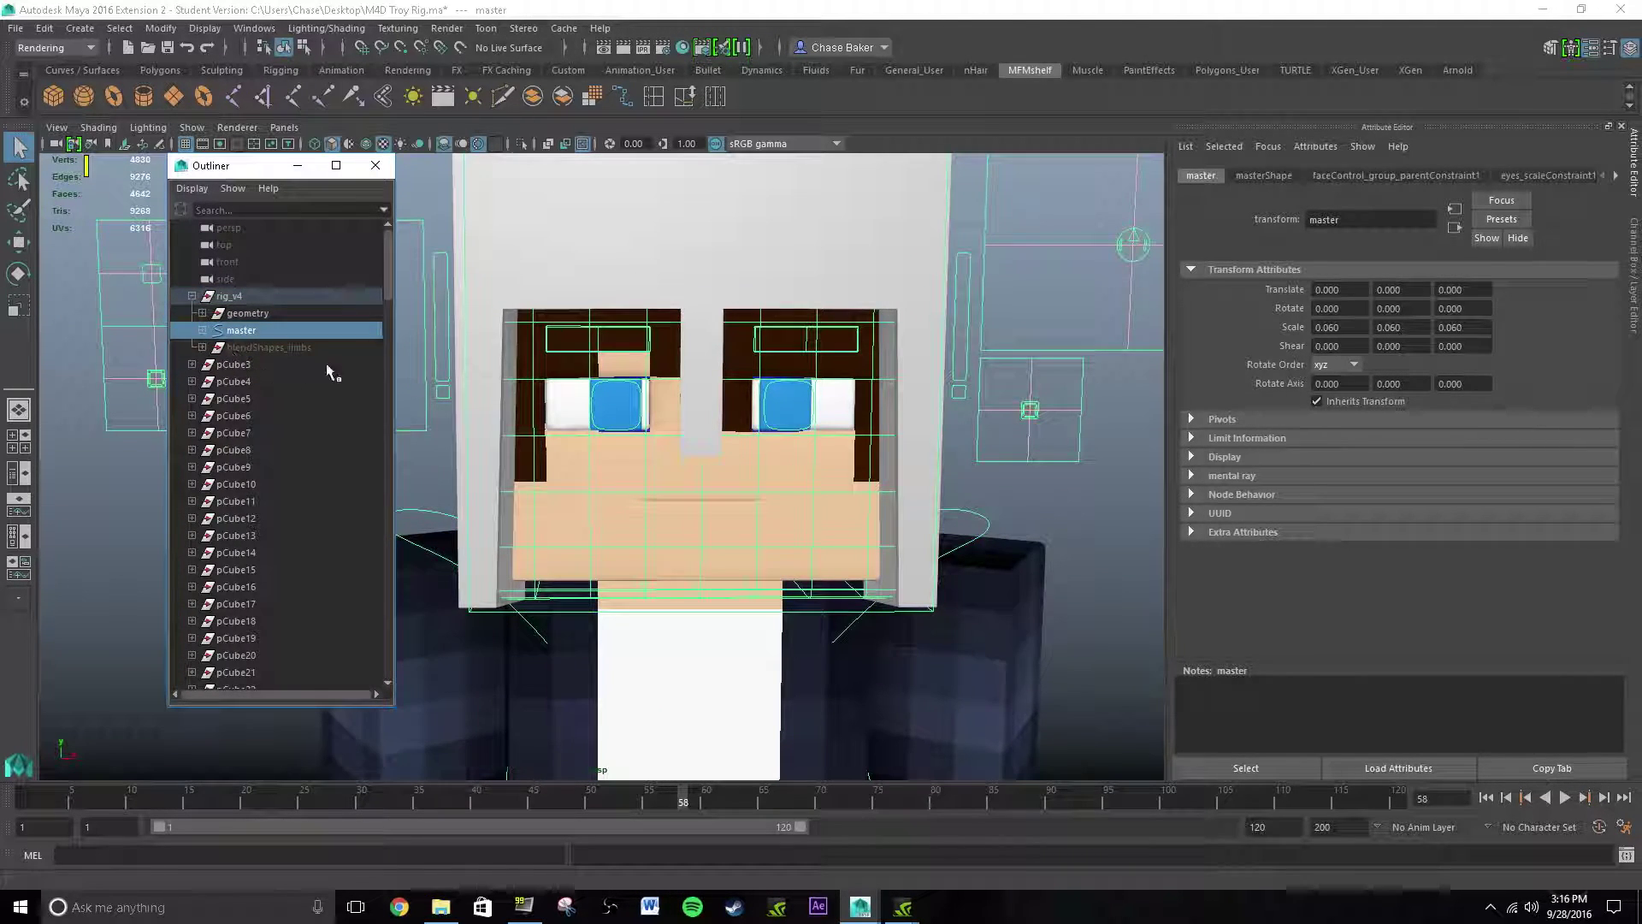
# Test-move the whole rig with the master control at the feet and undo the move.
pyautogui.keyDown('alt'); pyautogui.moveTo(524, 321); pyautogui.dragTo(562, 193, button='middle'); pyautogui.keyUp('alt')
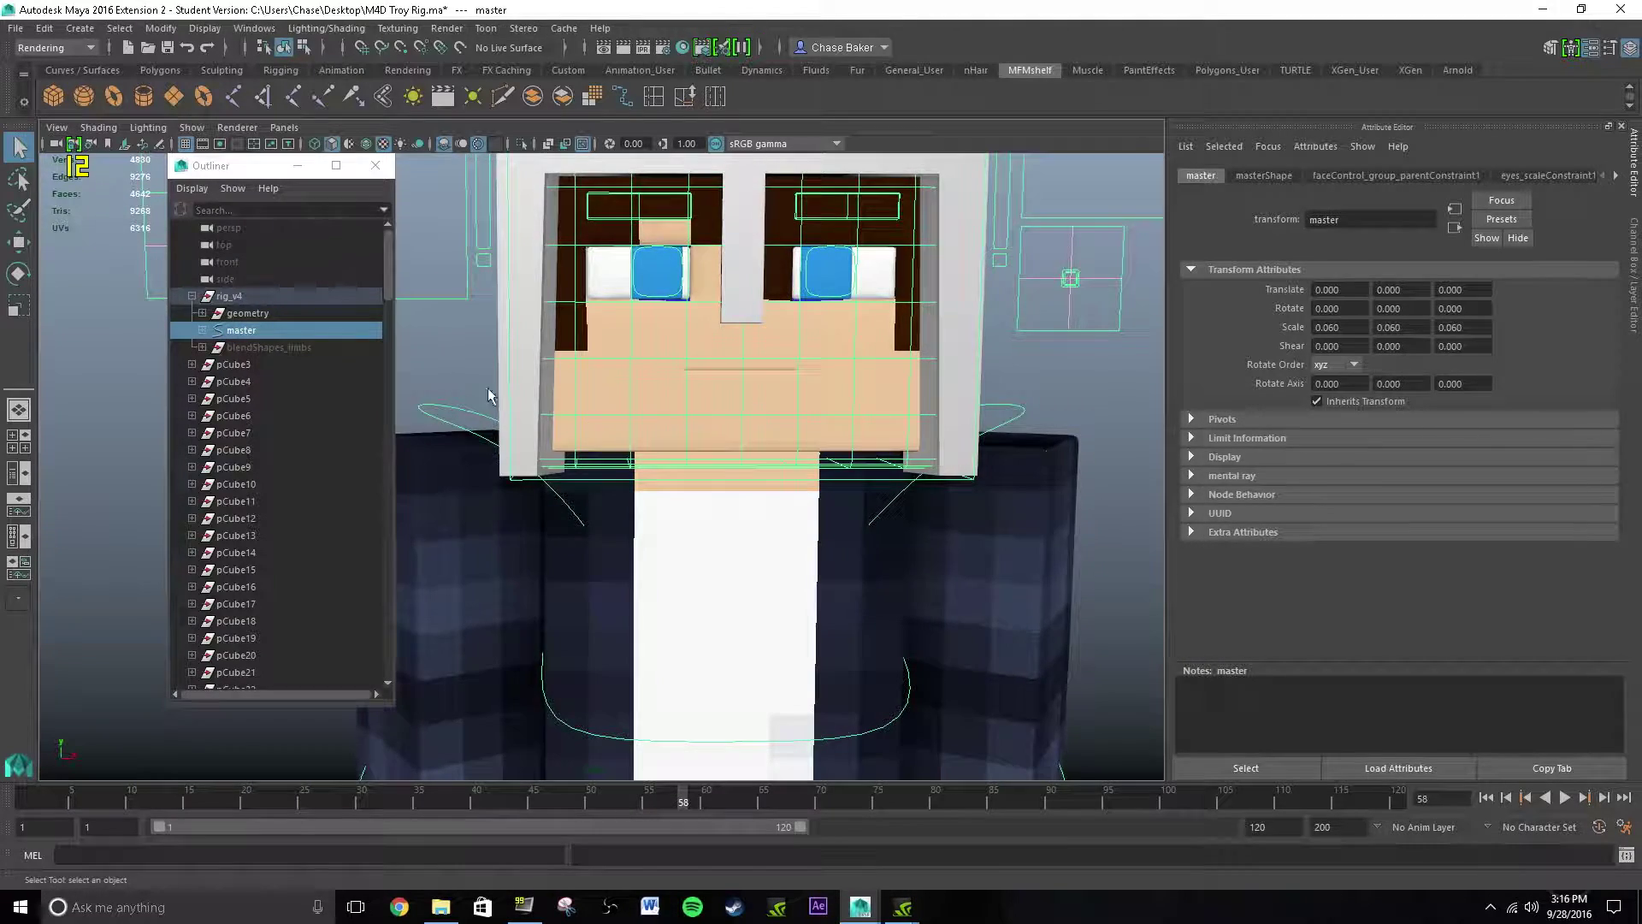
pyautogui.keyDown('alt'); pyautogui.moveTo(672, 515); pyautogui.dragTo(698, 563, button='middle'); pyautogui.keyUp('alt')
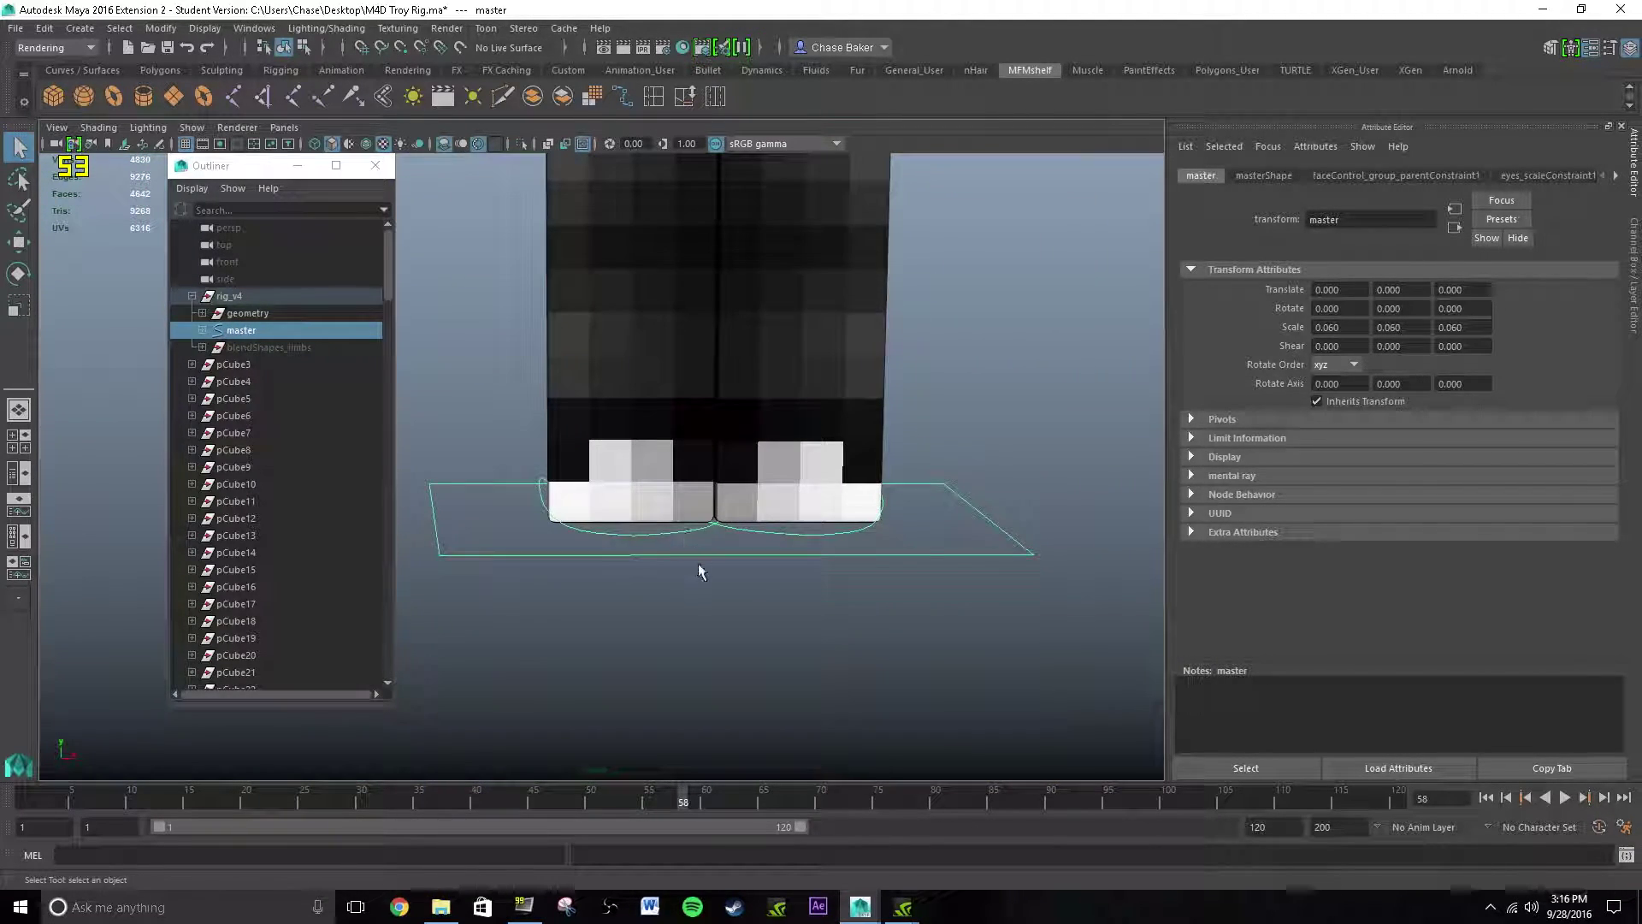
pyautogui.click(700, 560)
pyautogui.click(701, 554)
pyautogui.press('w')
pyautogui.scroll(-3, 710, 444)
pyautogui.keyDown('alt'); pyautogui.moveTo(721, 342); pyautogui.dragTo(762, 463); pyautogui.keyUp('alt')
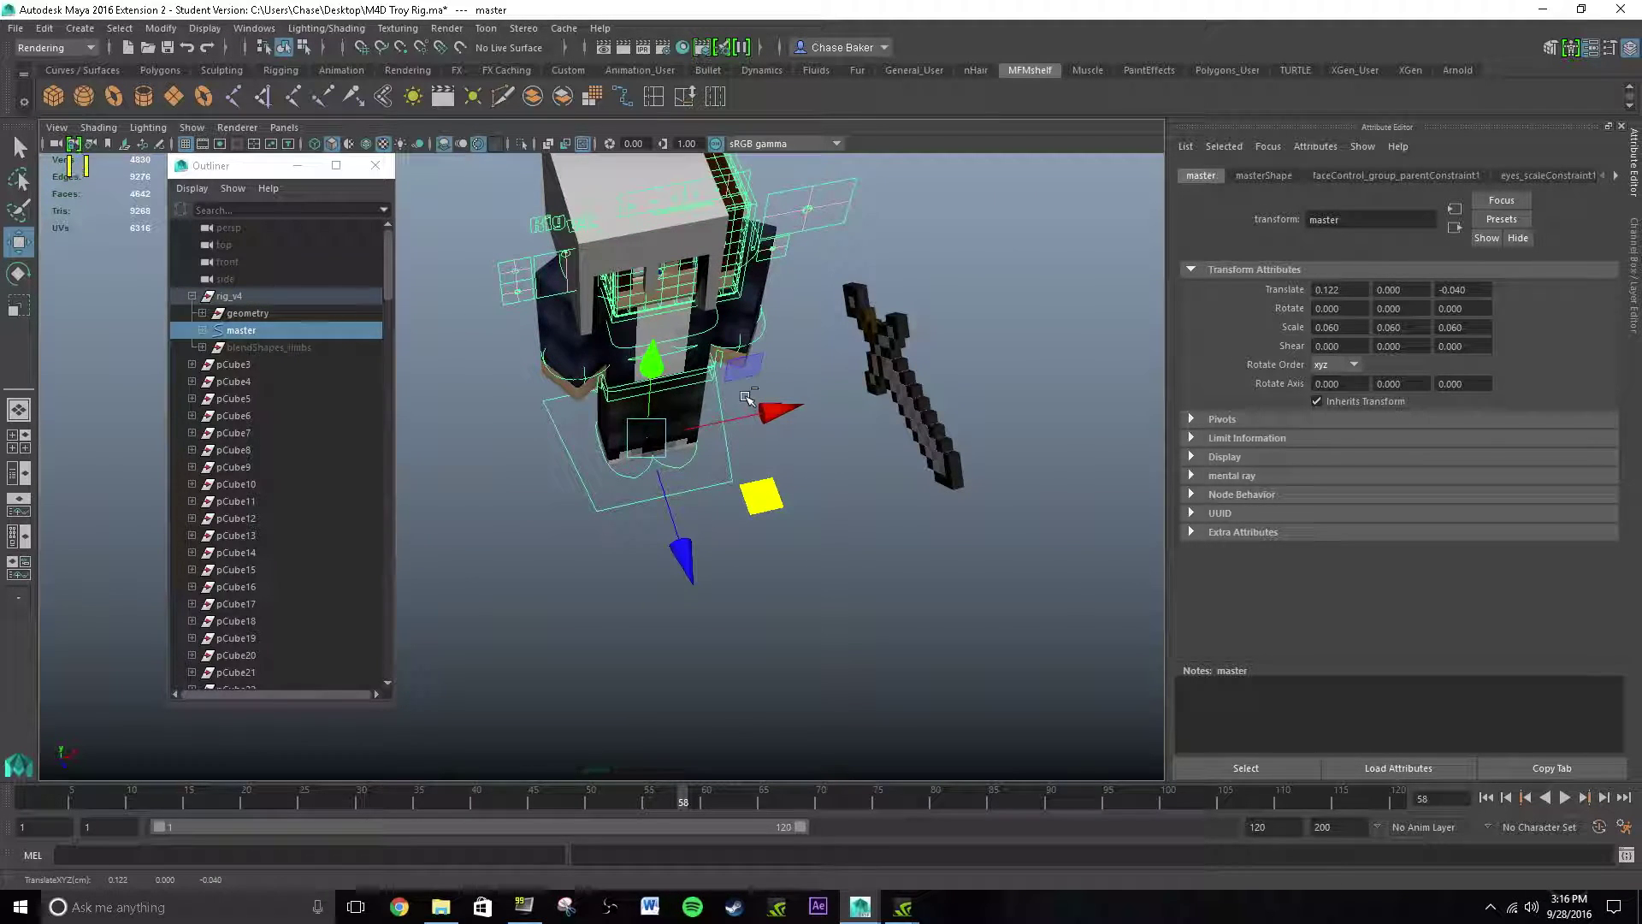
pyautogui.hotkey('ctrl', 'z')
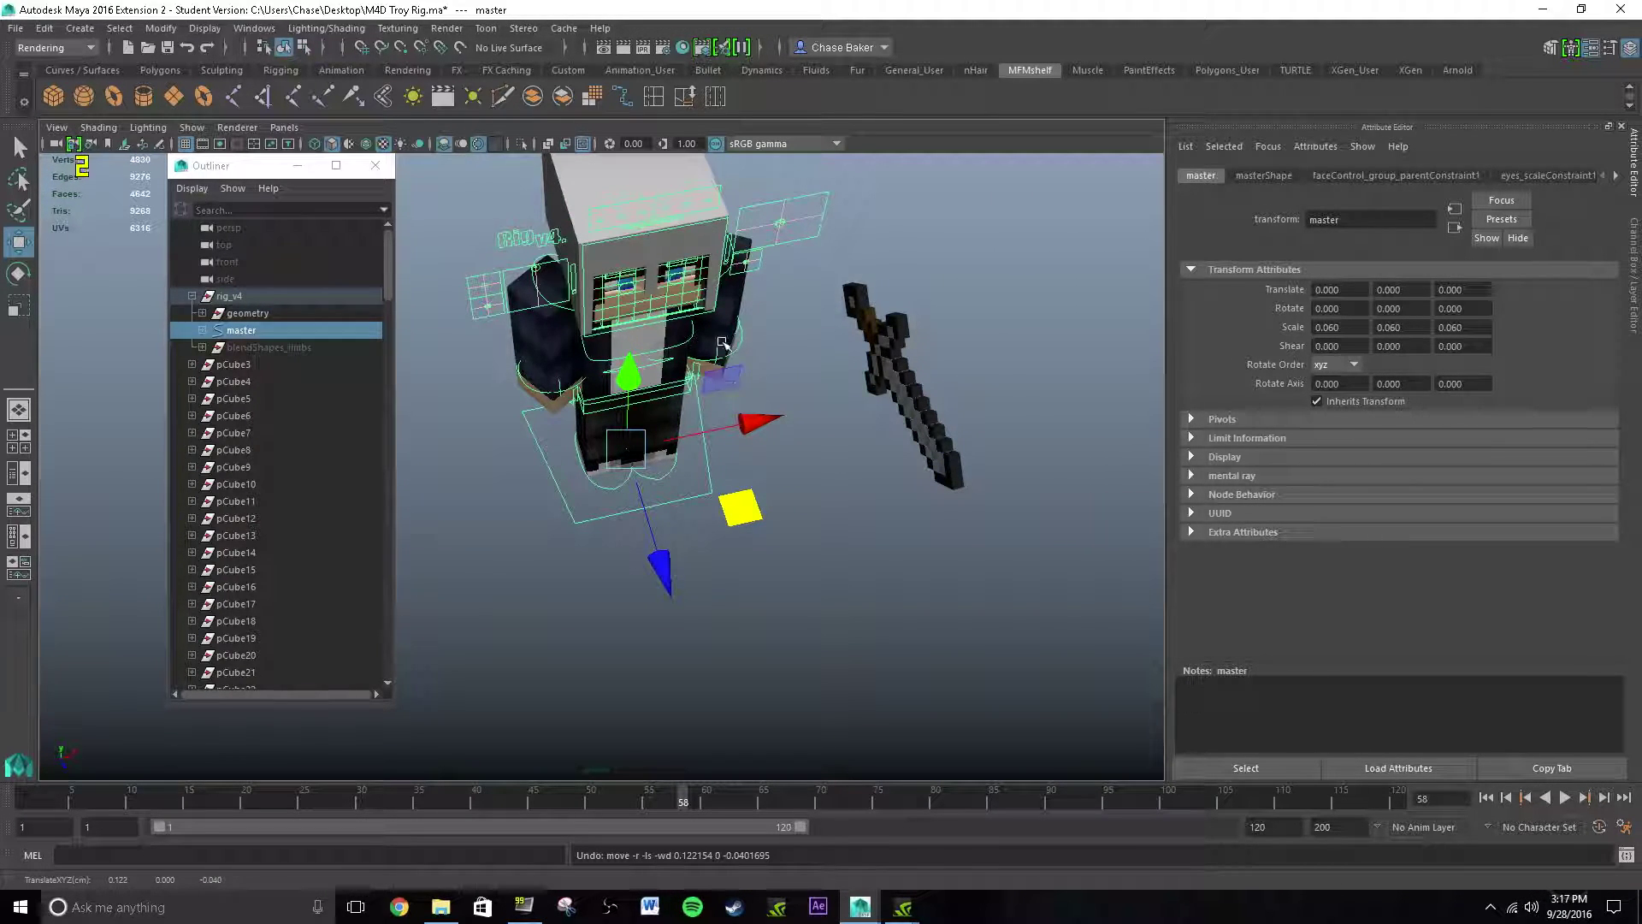
# Select the torso control on the chest and test-rotate it.
pyautogui.keyDown('alt'); pyautogui.moveTo(694, 324); pyautogui.dragTo(683, 248); pyautogui.keyUp('alt')
pyautogui.press('q')
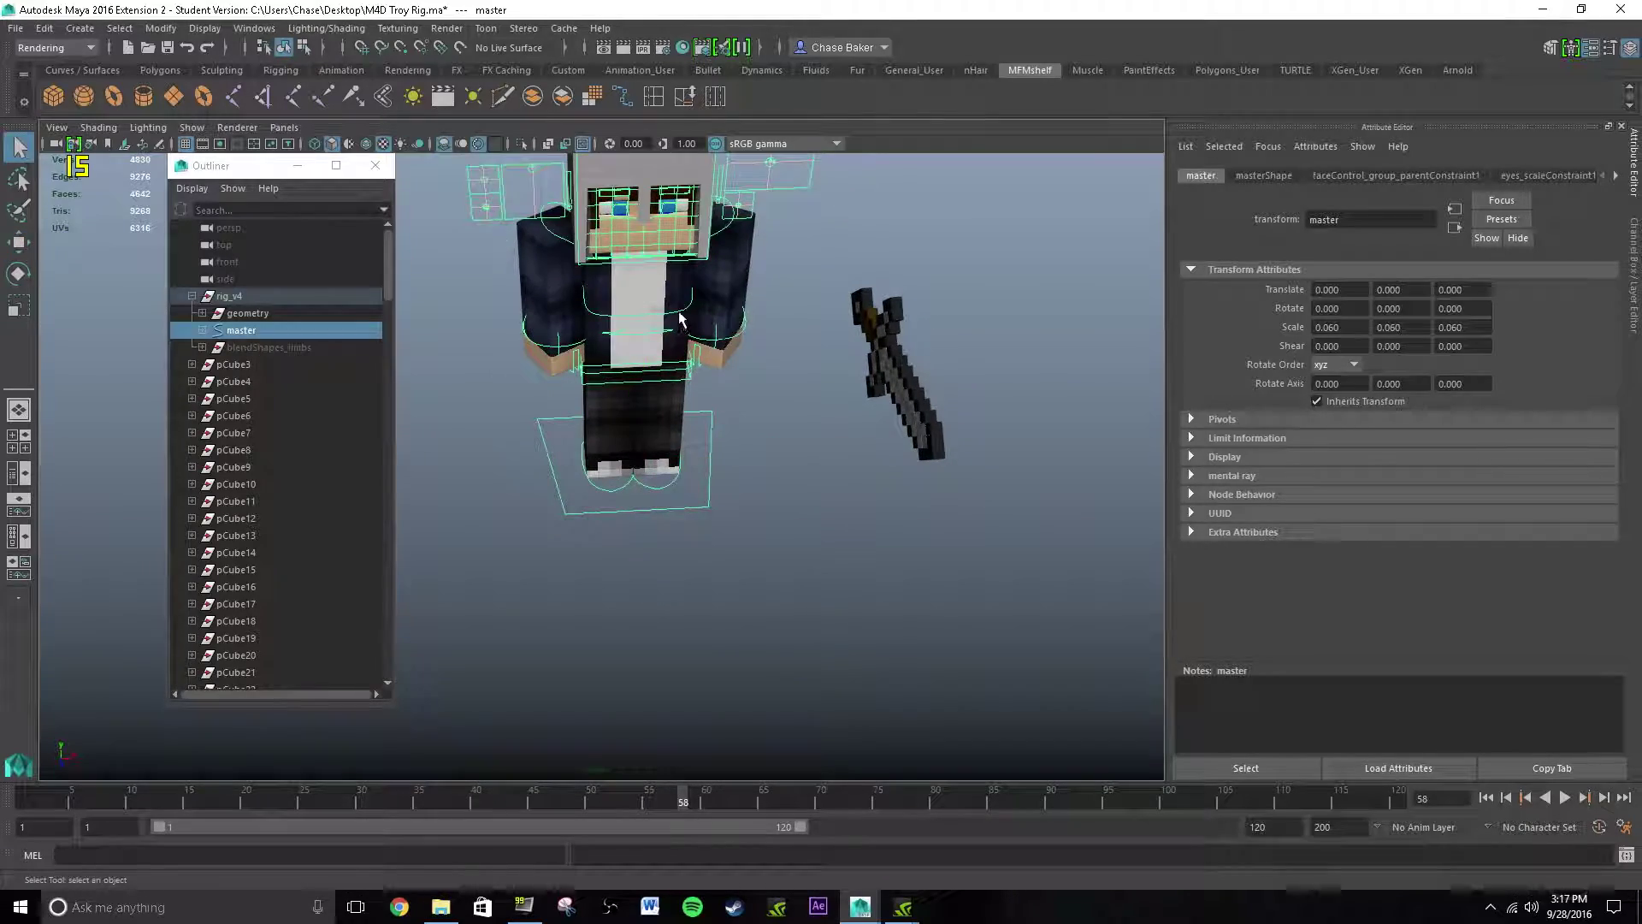
pyautogui.click(681, 310)
pyautogui.keyDown('alt'); pyautogui.moveTo(675, 292); pyautogui.dragTo(682, 412, button='middle'); pyautogui.keyUp('alt')
pyautogui.keyDown('alt'); pyautogui.moveTo(681, 412); pyautogui.dragTo(722, 425, button='right'); pyautogui.keyUp('alt')
pyautogui.press('e')
pyautogui.moveTo(688, 371); pyautogui.dragTo(693, 333)
pyautogui.press('q')
pyautogui.scroll(4, 685, 359)
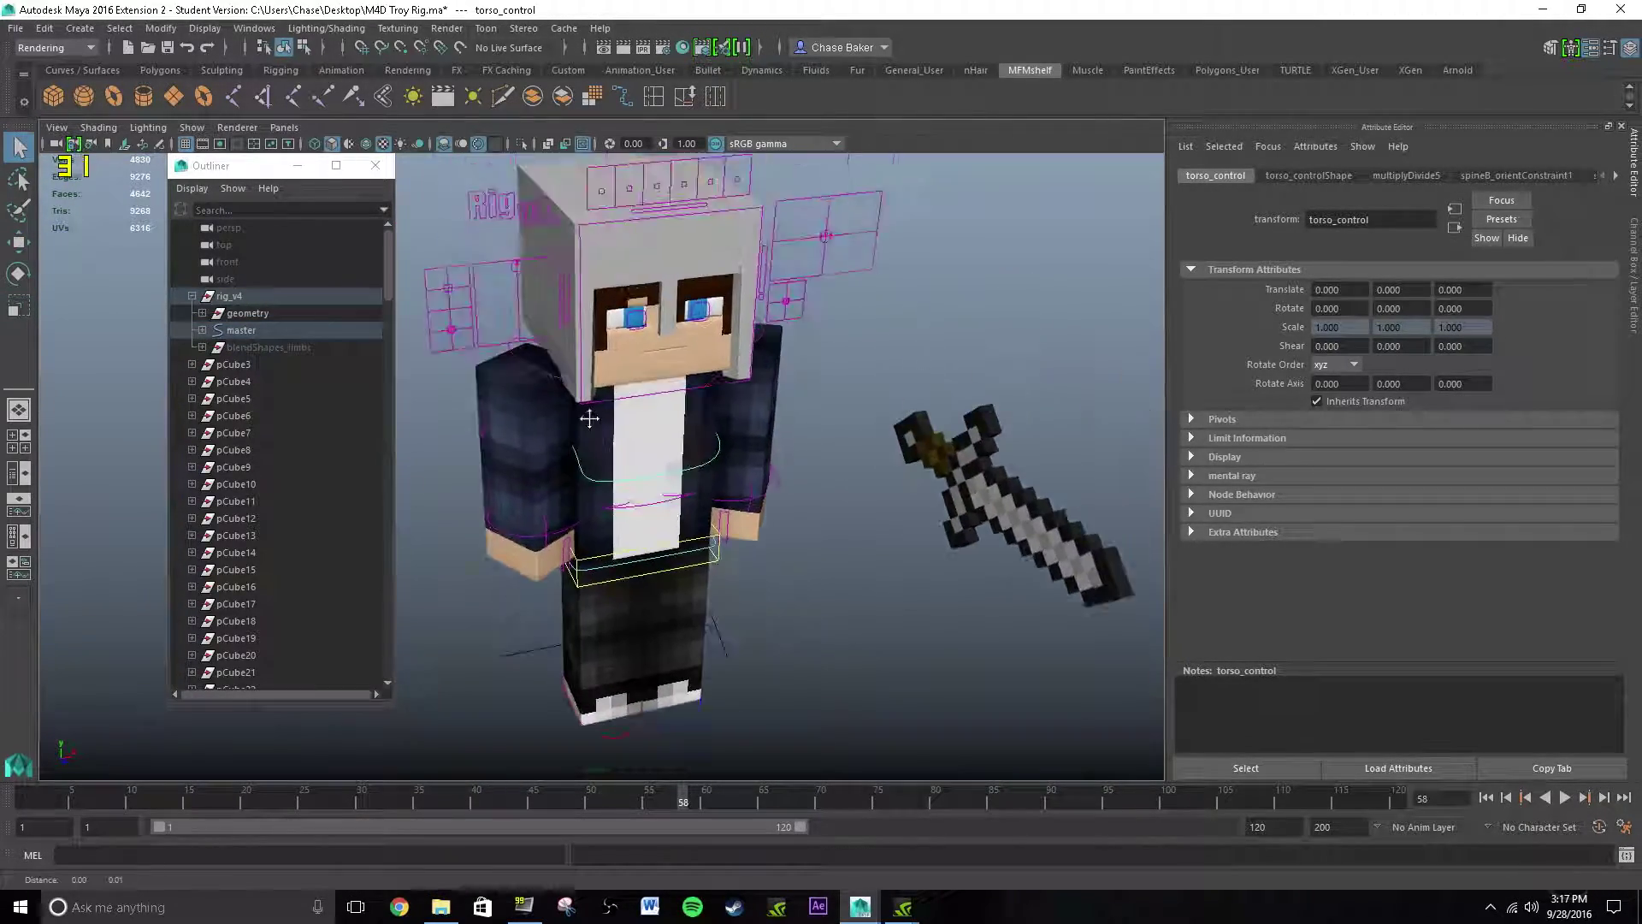
# Expand the master control in the Outliner, select the head control at the neck, and expand headControl_group to locate head_control.
pyautogui.click(203, 332)
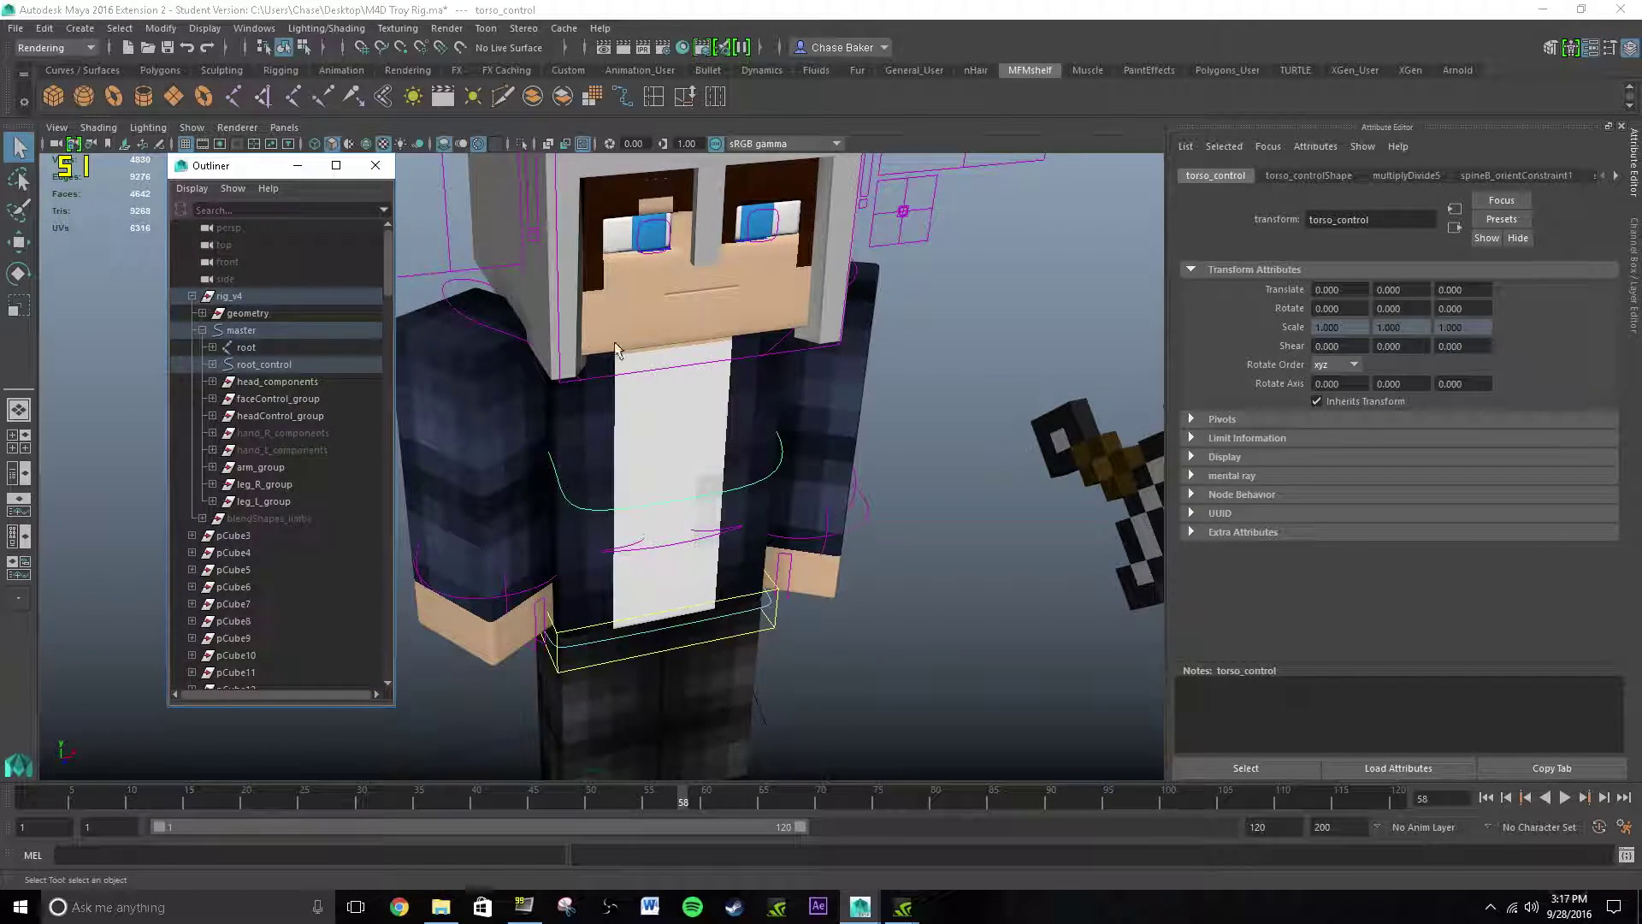
pyautogui.keyDown('alt'); pyautogui.moveTo(615, 341); pyautogui.dragTo(688, 328); pyautogui.keyUp('alt')
pyautogui.click(693, 291)
pyautogui.keyDown('alt'); pyautogui.moveTo(706, 315); pyautogui.dragTo(706, 395, button='middle'); pyautogui.keyUp('alt')
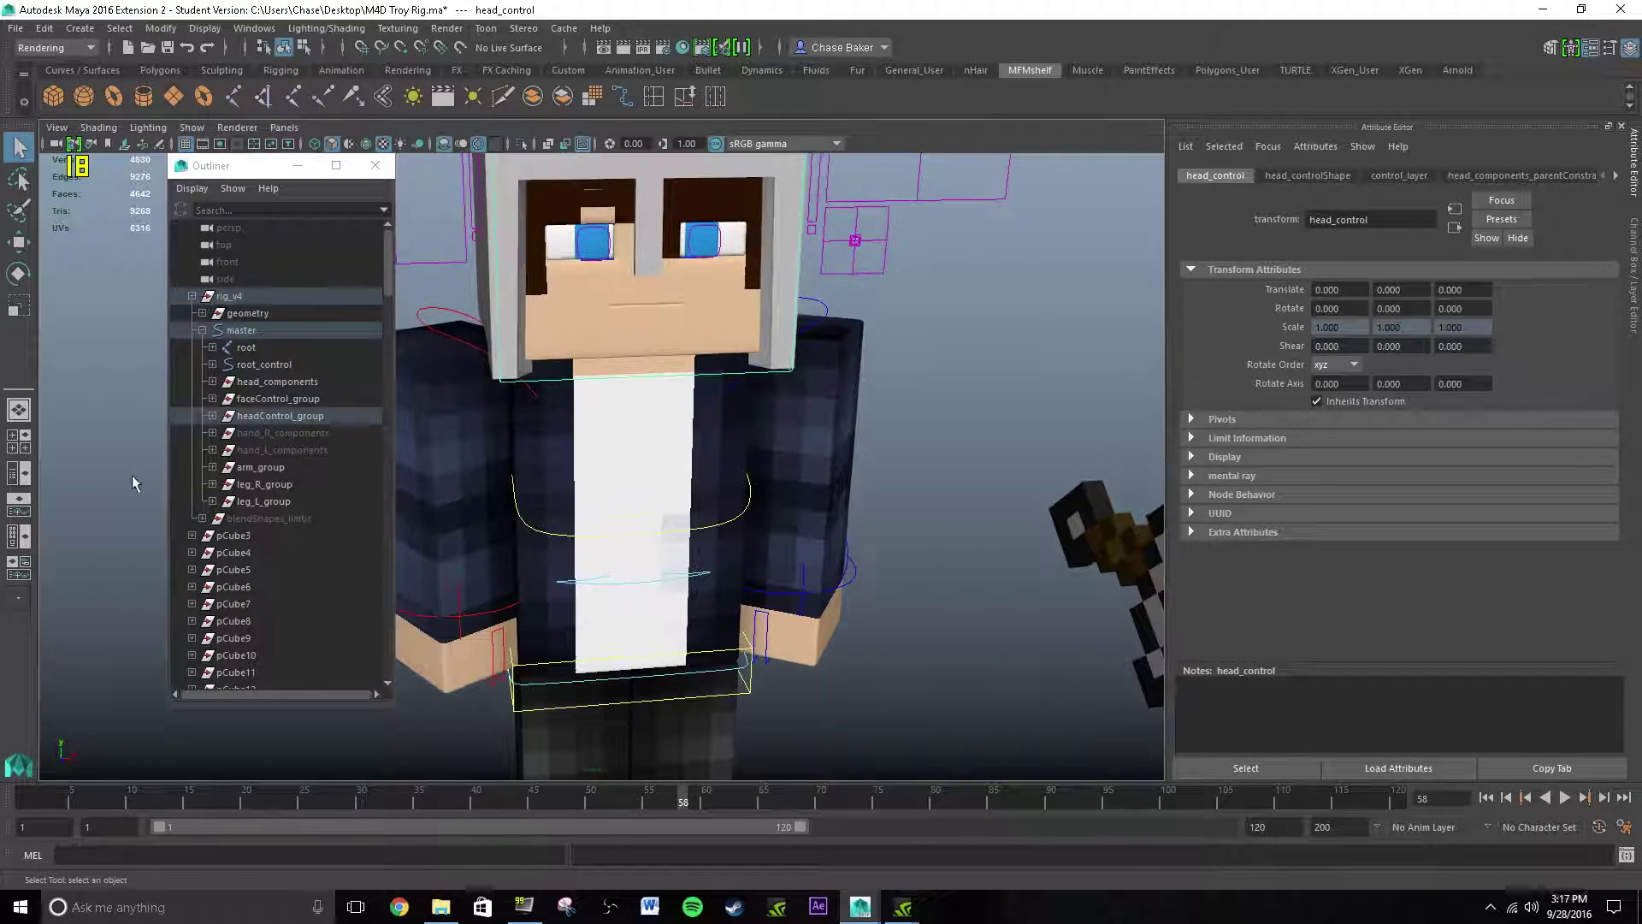
pyautogui.click(212, 415)
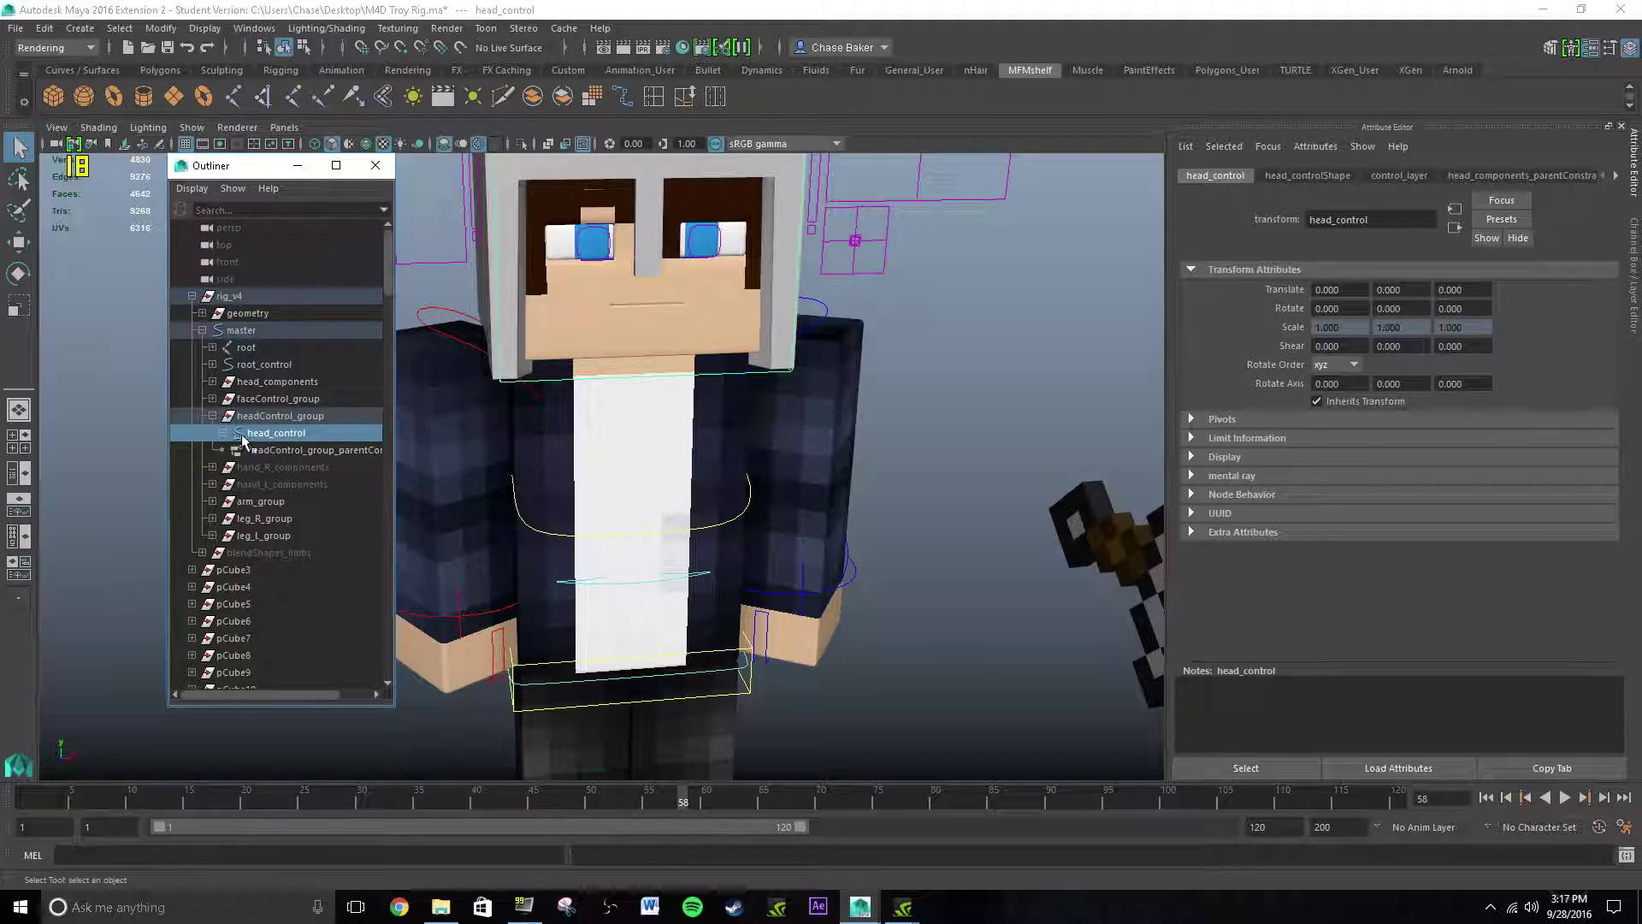
# Select the helmet, parent its pCube160 node under head_control in the Outliner, and check head_control's children.
pyautogui.scroll(3, 651, 350)
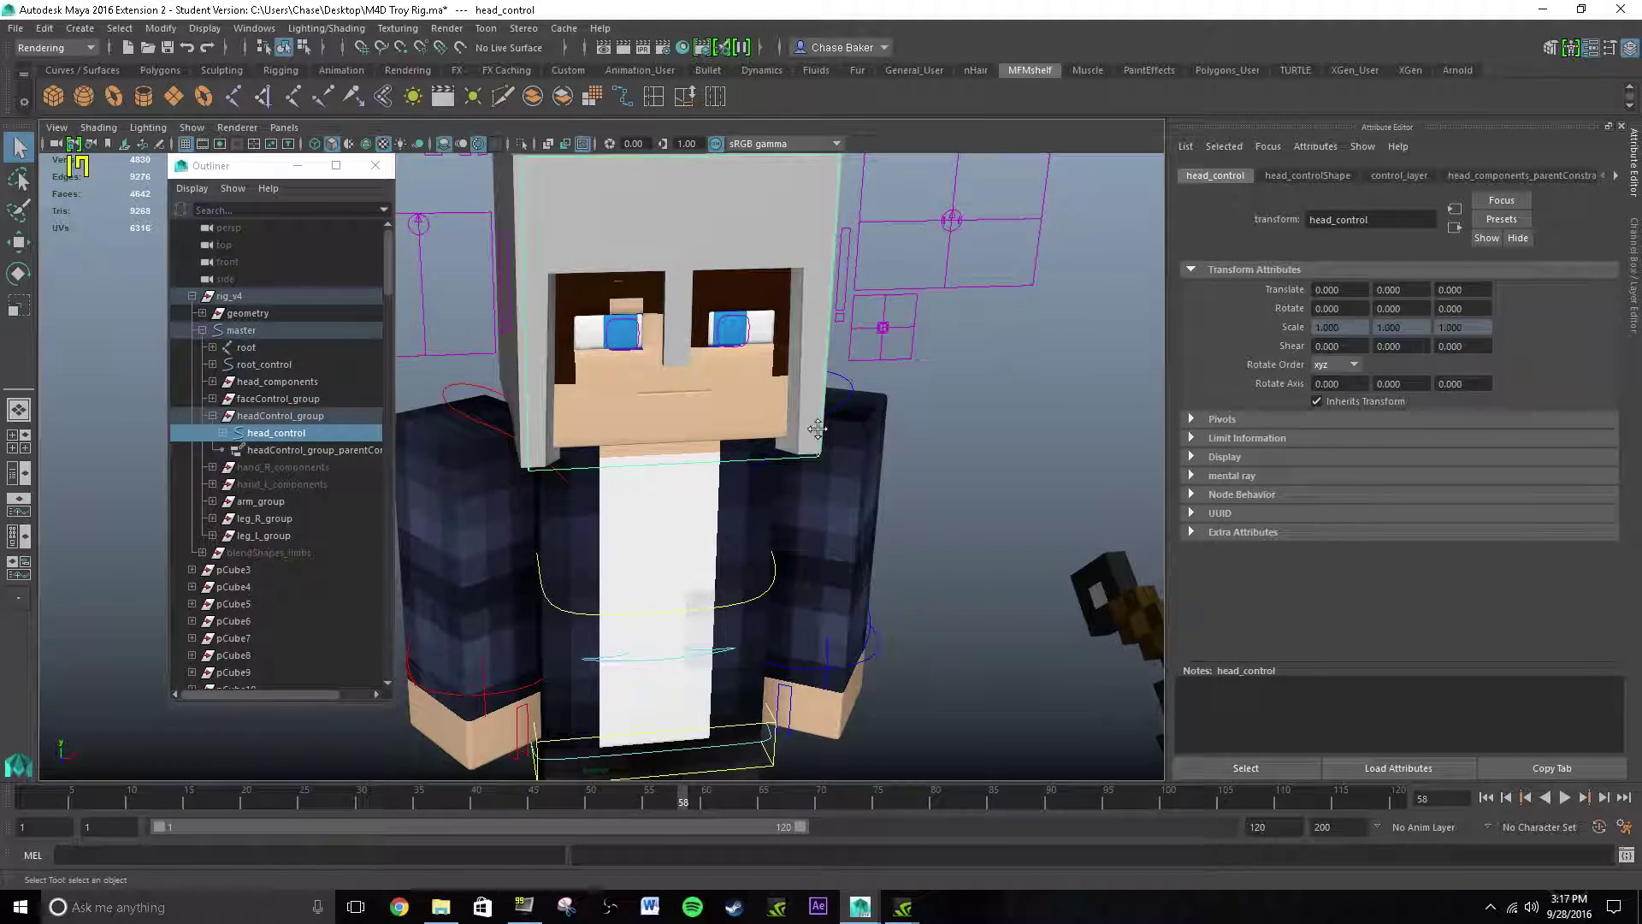
pyautogui.click(683, 214)
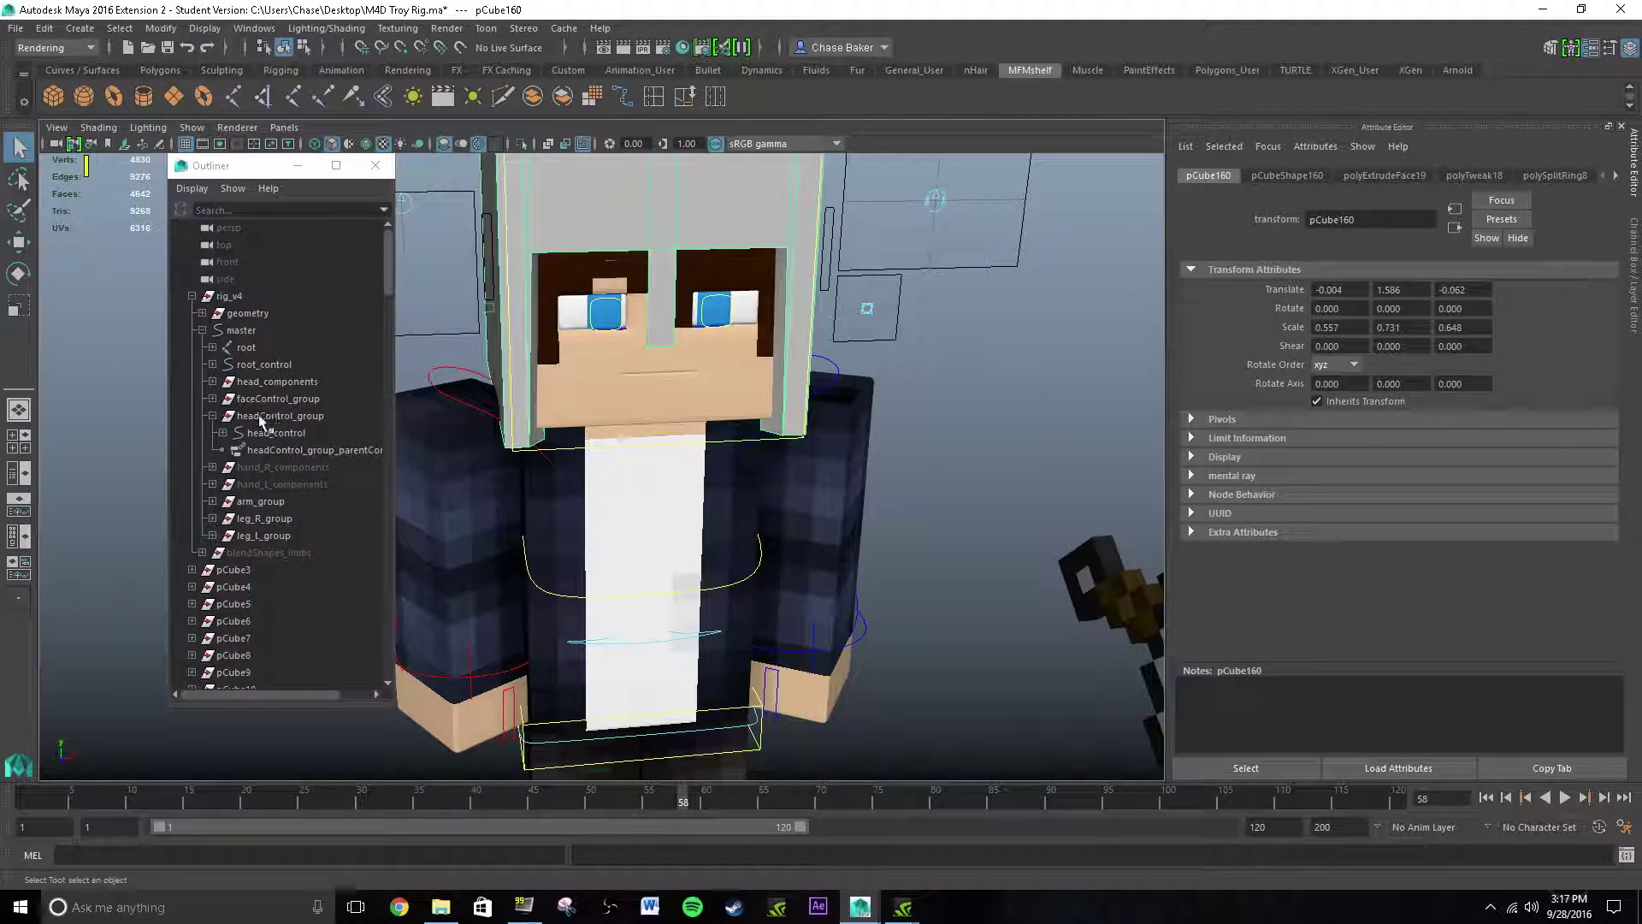
pyautogui.scroll(-15, 260, 415)
pyautogui.scroll(-20, 272, 419)
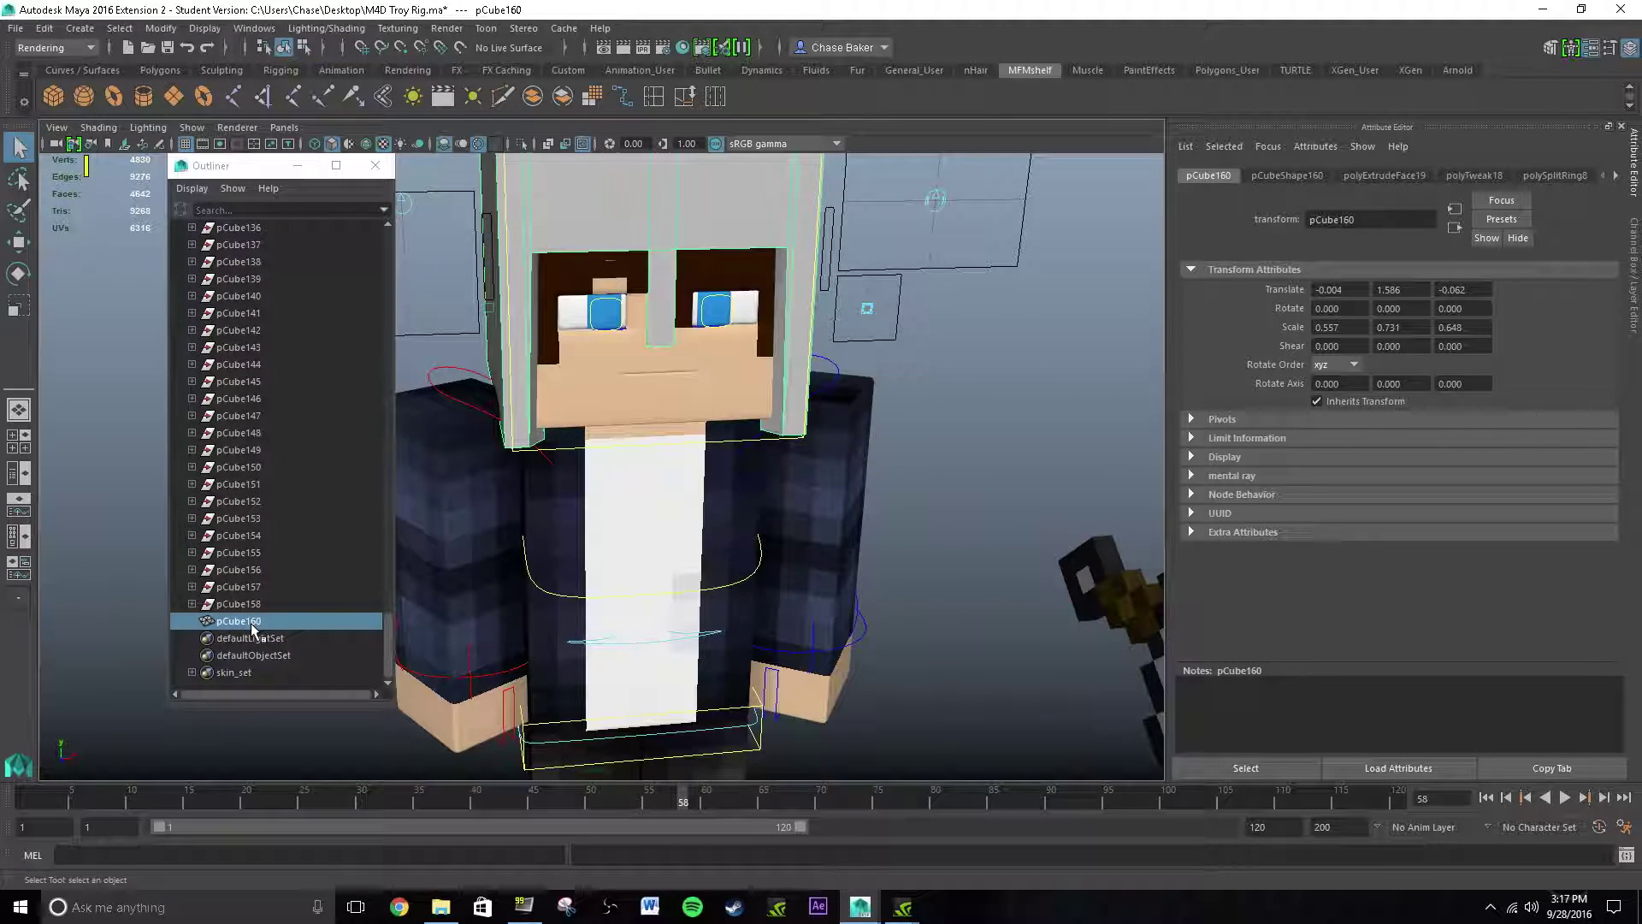
pyautogui.moveTo(251, 625); pyautogui.dragTo(278, 366, button='middle')
pyautogui.click(223, 365)
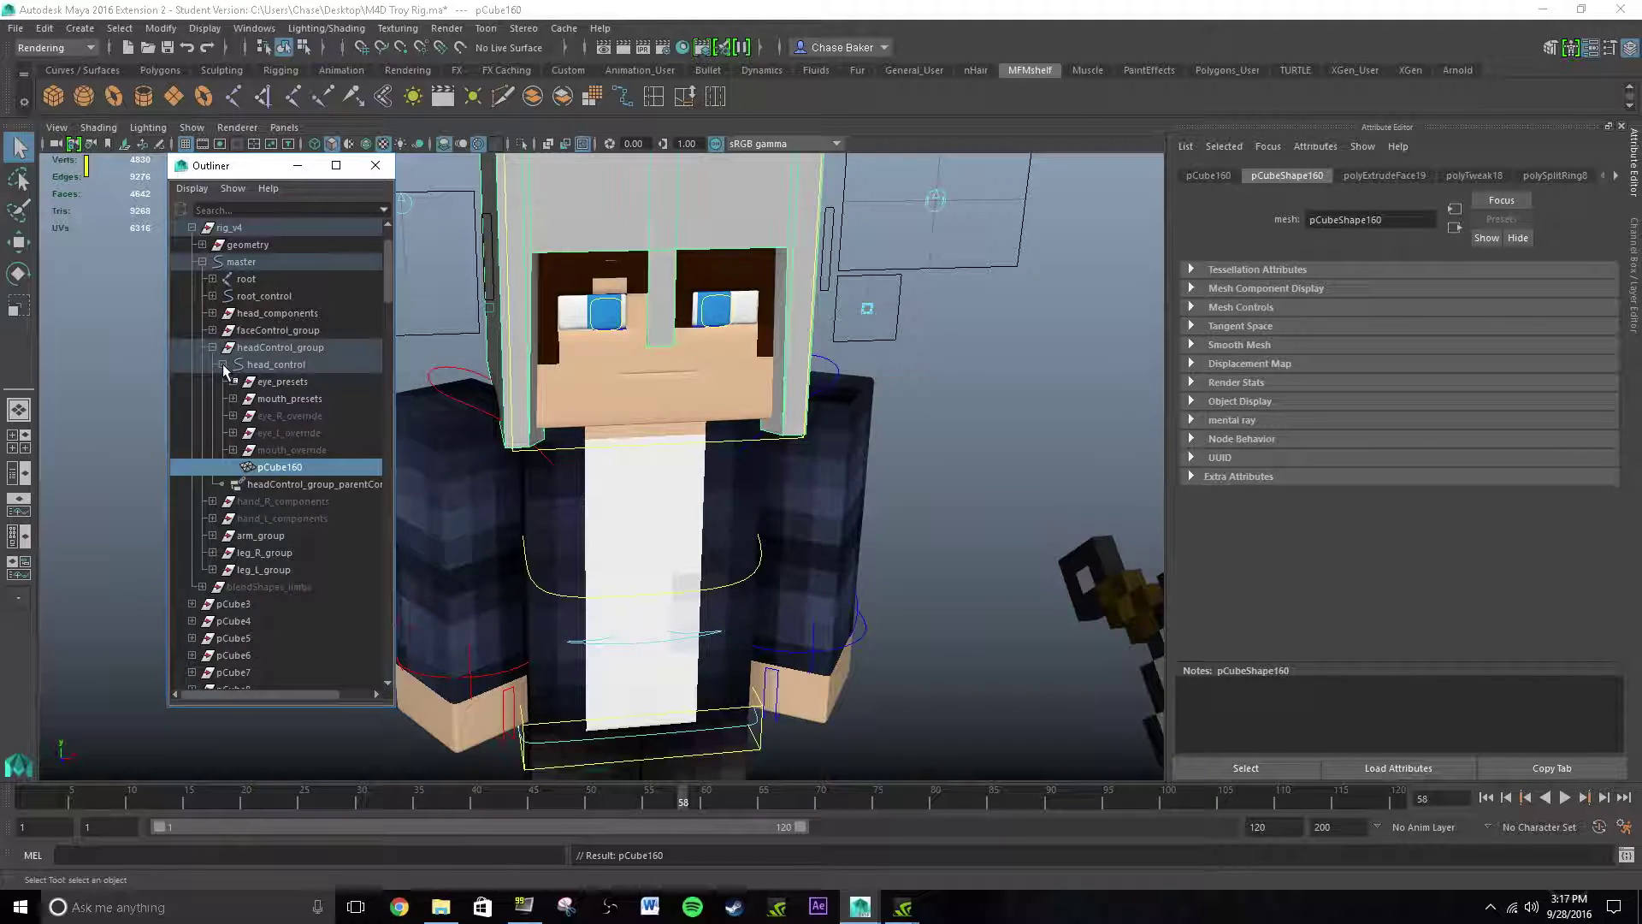
pyautogui.click(223, 365)
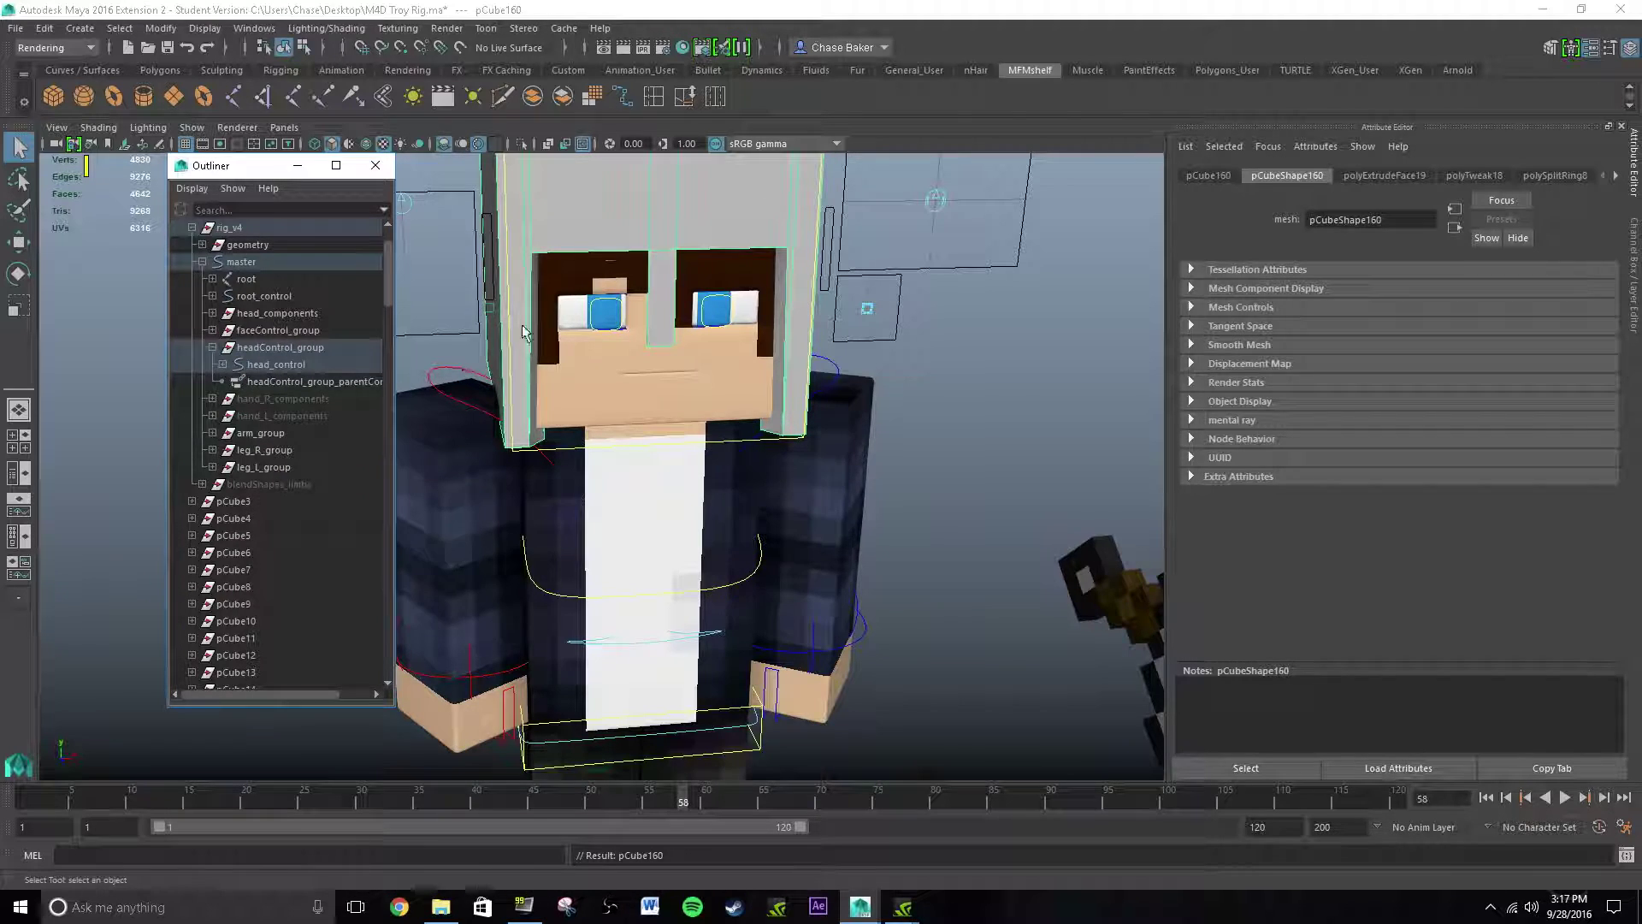
# Select the head control, test-rotate it to check that the helmet follows, and undo the rotation.
pyautogui.click(734, 444)
pyautogui.click(740, 442)
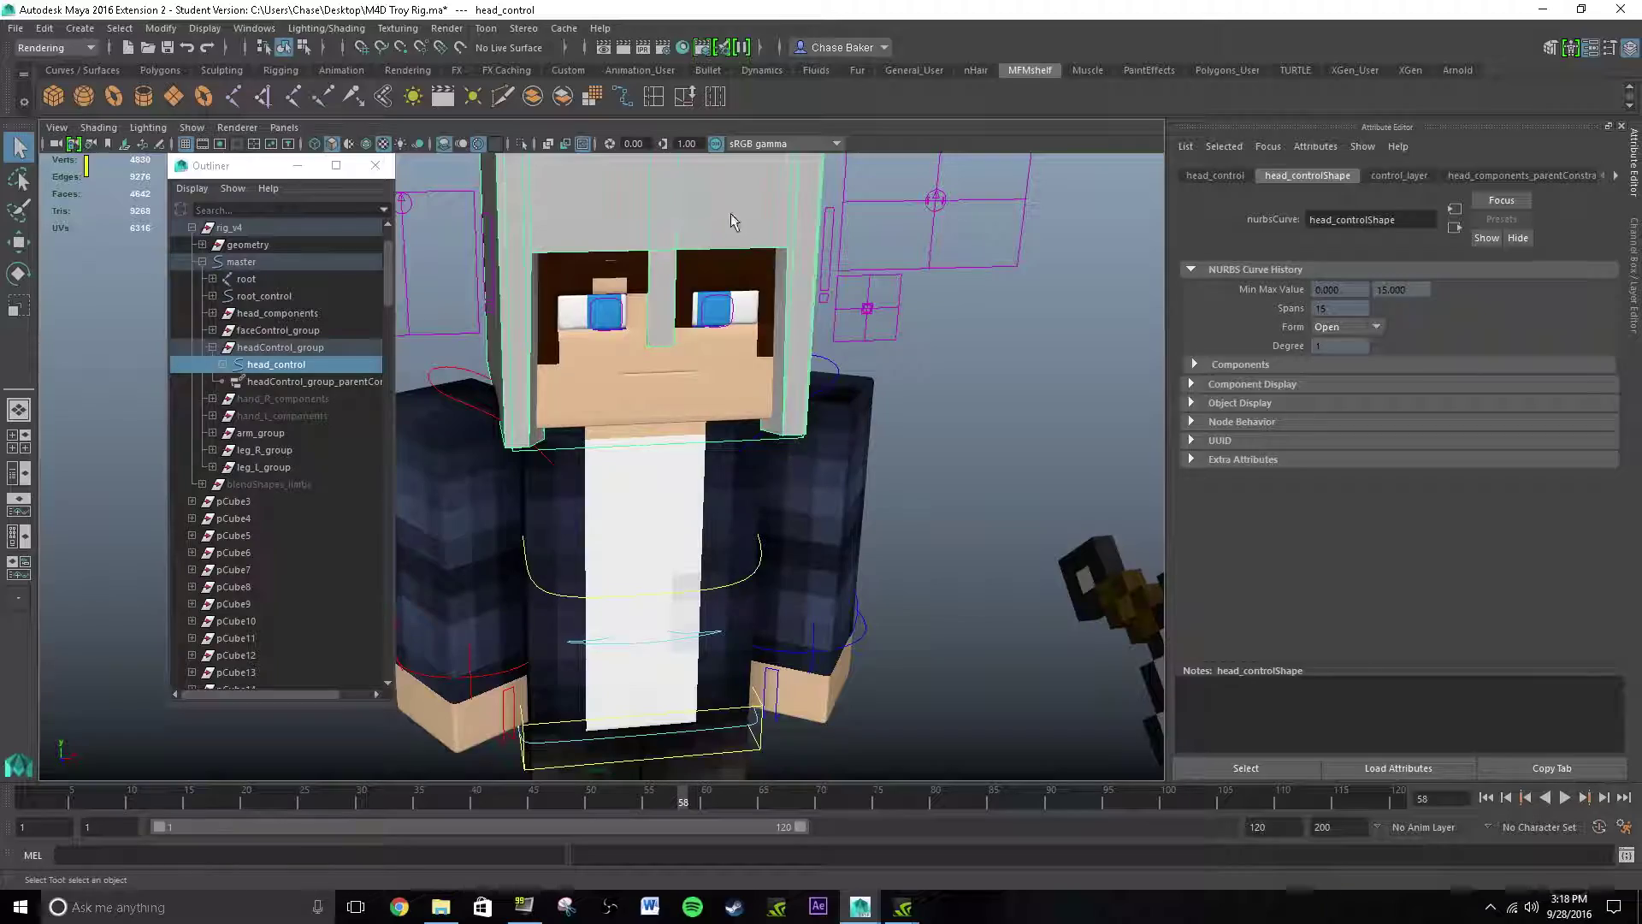
pyautogui.press('e')
pyautogui.press('f')
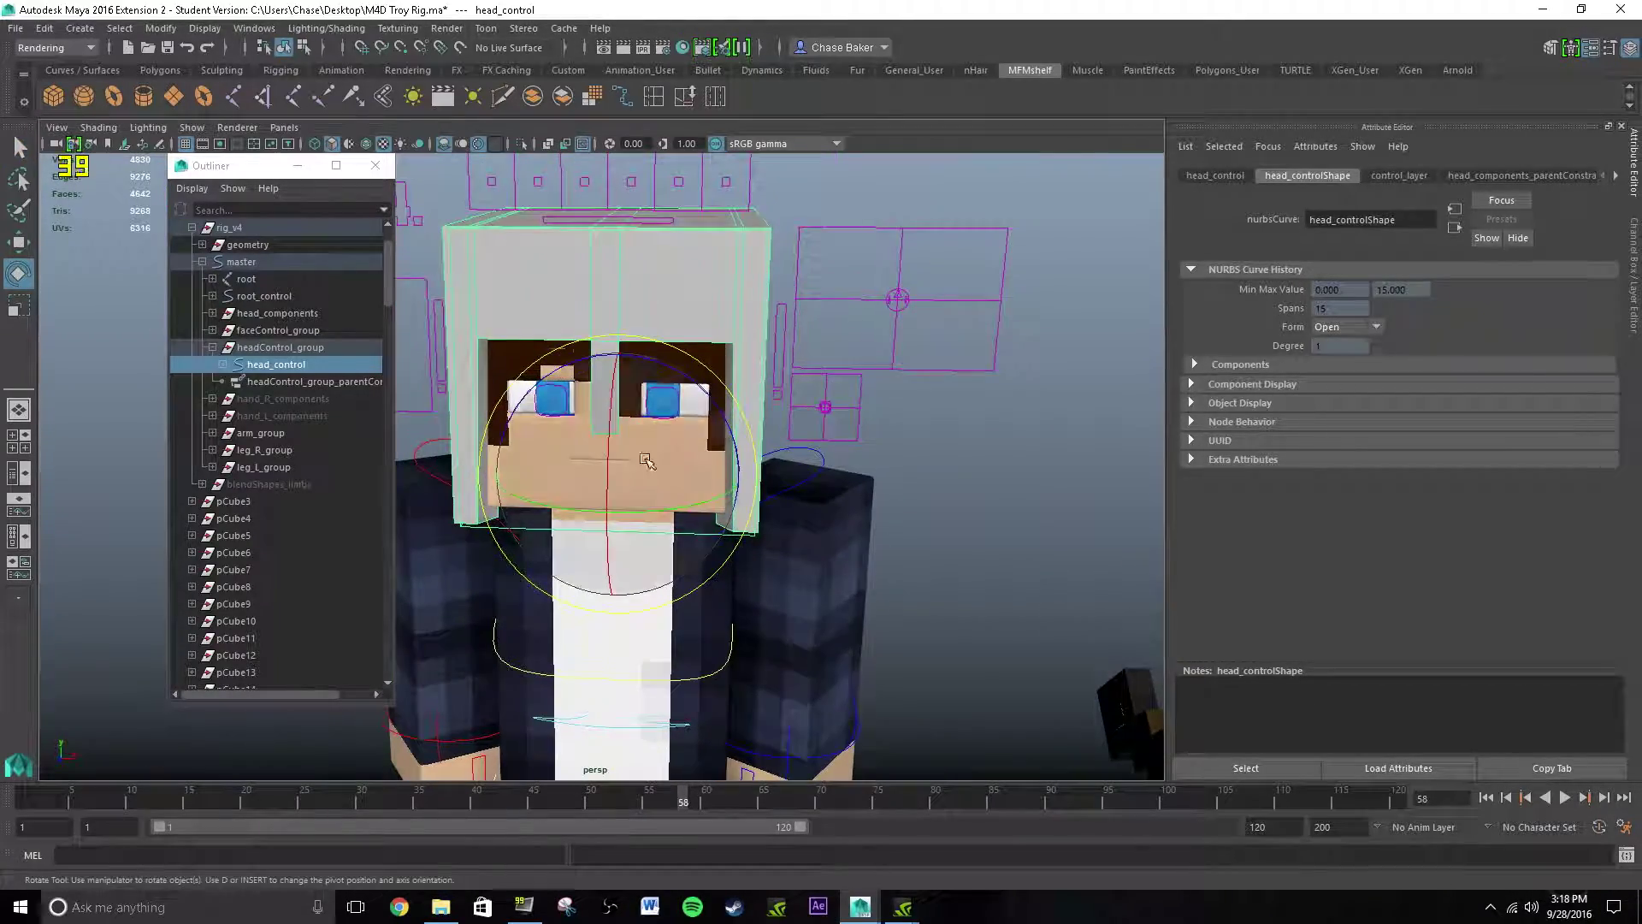
pyautogui.moveTo(646, 460); pyautogui.dragTo(712, 314)
pyautogui.hotkey('ctrl', 'z')
pyautogui.hotkey('ctrl', 'z')
pyautogui.hotkey('ctrl', 'z')
pyautogui.hotkey('ctrl', 'z')
pyautogui.hotkey('ctrl', 'z')
pyautogui.hotkey('ctrl', 'z')
pyautogui.hotkey('ctrl', 'z')
pyautogui.press('q')
# Inspect the right arm's controls by selecting the shoulder offset control and the wrist control.
pyautogui.keyDown('alt'); pyautogui.moveTo(681, 444); pyautogui.dragTo(633, 312, button='middle'); pyautogui.keyUp('alt')
pyautogui.keyDown('alt'); pyautogui.moveTo(665, 471); pyautogui.dragTo(641, 390, button='middle'); pyautogui.keyUp('alt')
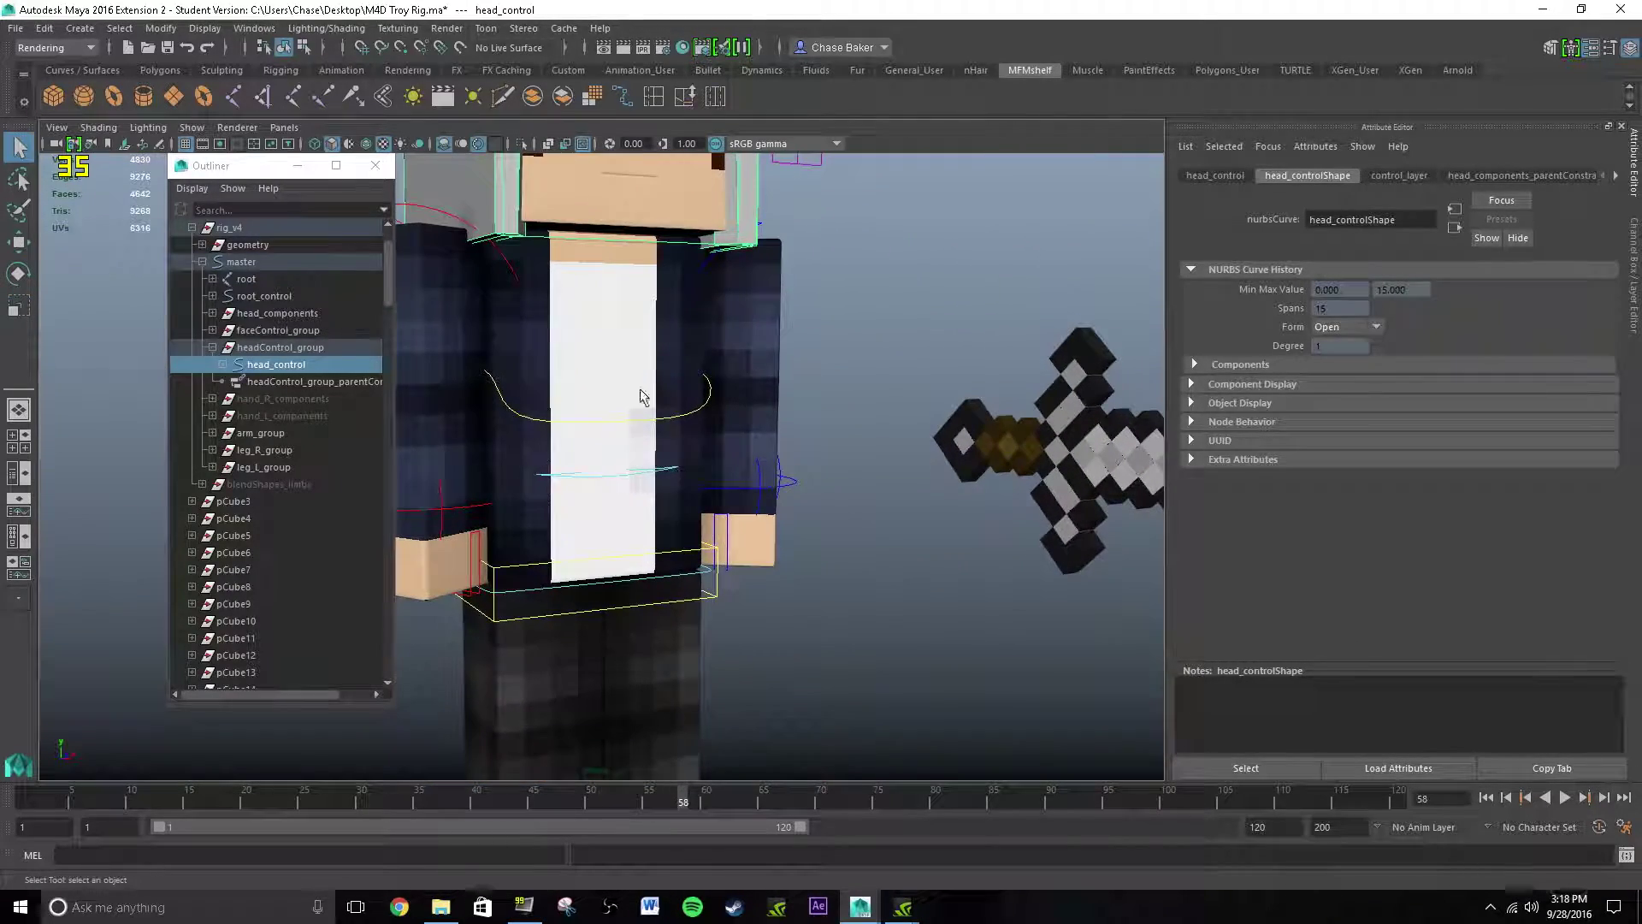
pyautogui.keyDown('alt'); pyautogui.moveTo(640, 390); pyautogui.dragTo(650, 342); pyautogui.keyUp('alt')
pyautogui.keyDown('alt'); pyautogui.moveTo(739, 360); pyautogui.dragTo(582, 334, button='middle'); pyautogui.keyUp('alt')
pyautogui.keyDown('alt'); pyautogui.moveTo(681, 344); pyautogui.dragTo(889, 373, button='middle'); pyautogui.keyUp('alt')
pyautogui.click(679, 274)
pyautogui.keyDown('alt'); pyautogui.moveTo(678, 274); pyautogui.dragTo(654, 282, button='middle'); pyautogui.keyUp('alt')
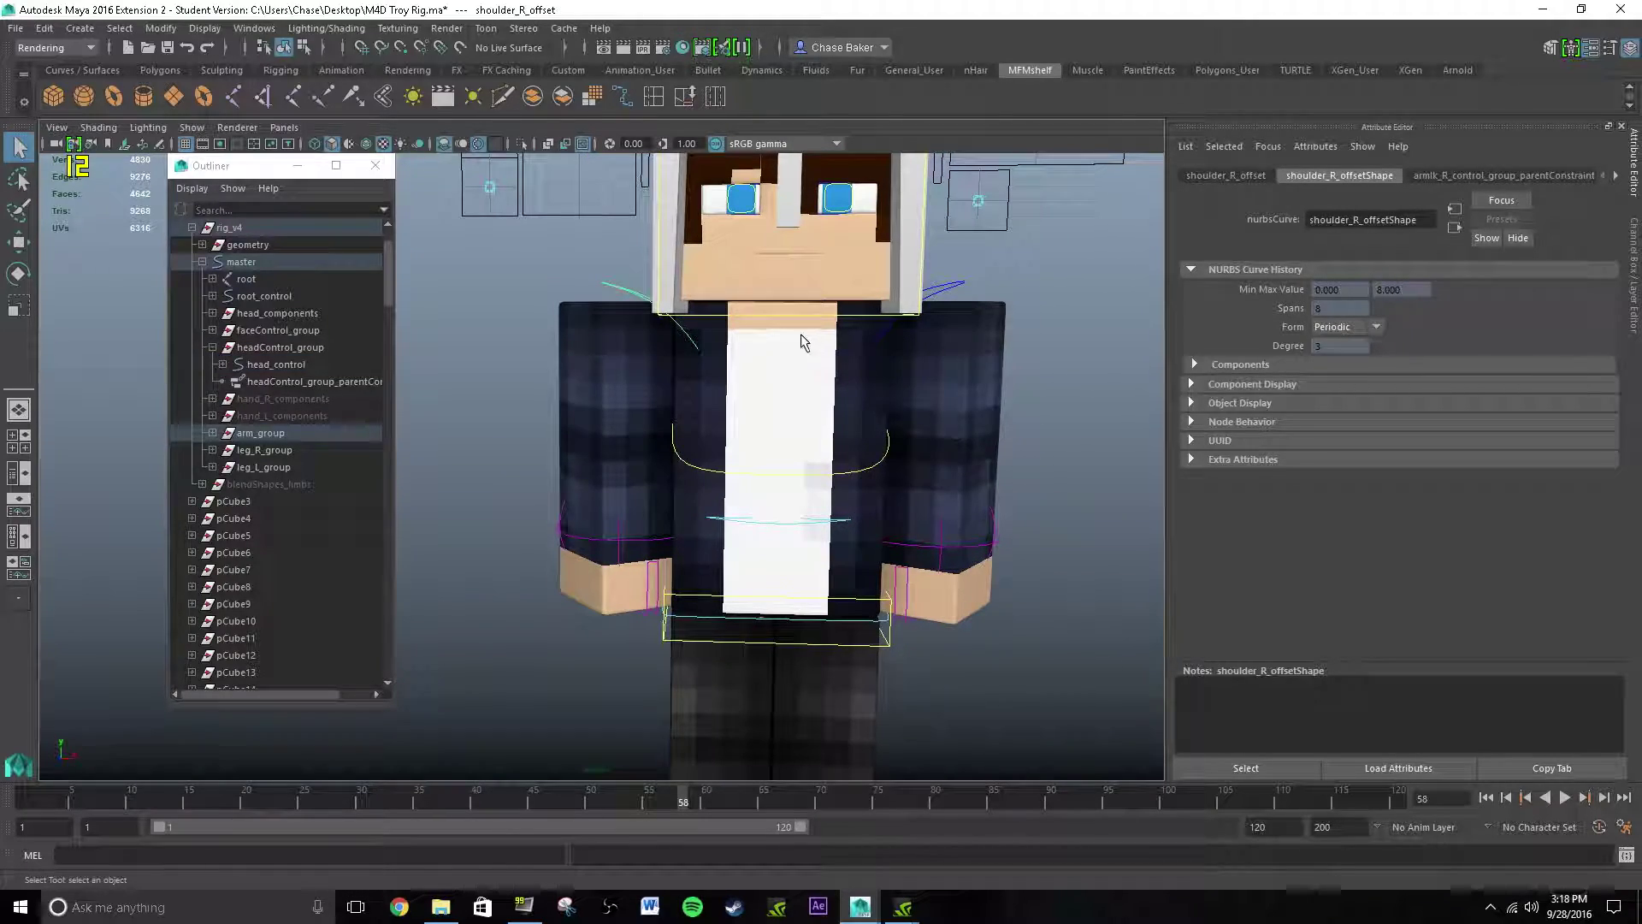
pyautogui.keyDown('alt'); pyautogui.moveTo(849, 398); pyautogui.dragTo(680, 387); pyautogui.keyUp('alt')
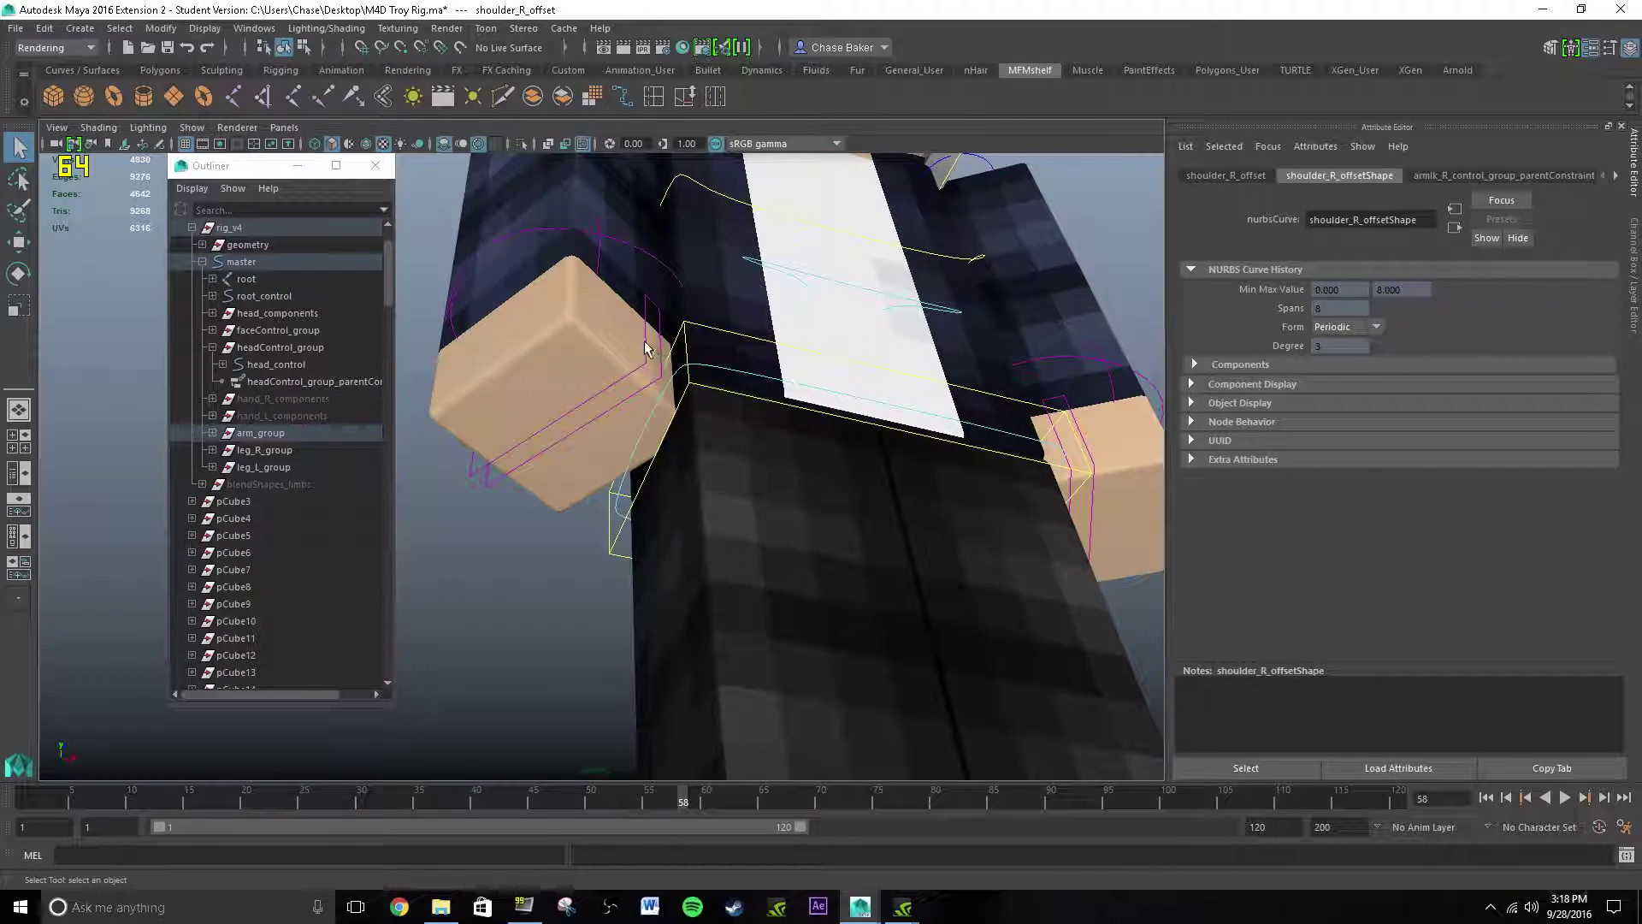
pyautogui.click(655, 347)
pyautogui.keyDown('alt'); pyautogui.moveTo(682, 319); pyautogui.dragTo(647, 323); pyautogui.keyUp('alt')
pyautogui.keyDown('alt'); pyautogui.moveTo(509, 393); pyautogui.dragTo(630, 376); pyautogui.keyUp('alt')
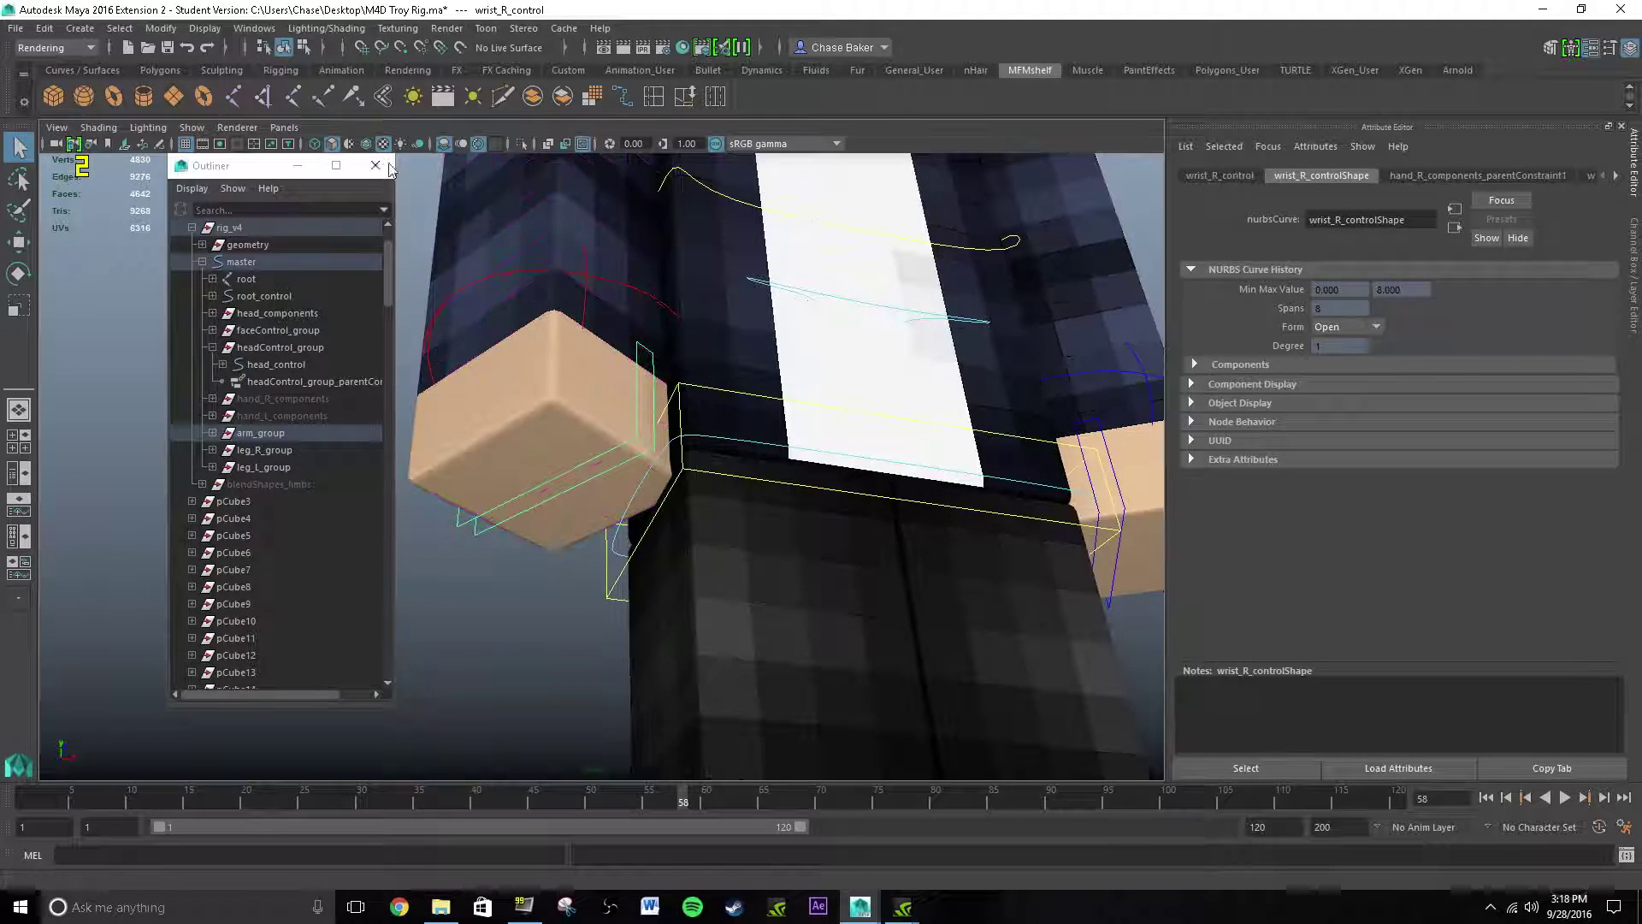
# Examine the right hand and its wrist control from several angles.
pyautogui.scroll(-3, 615, 376)
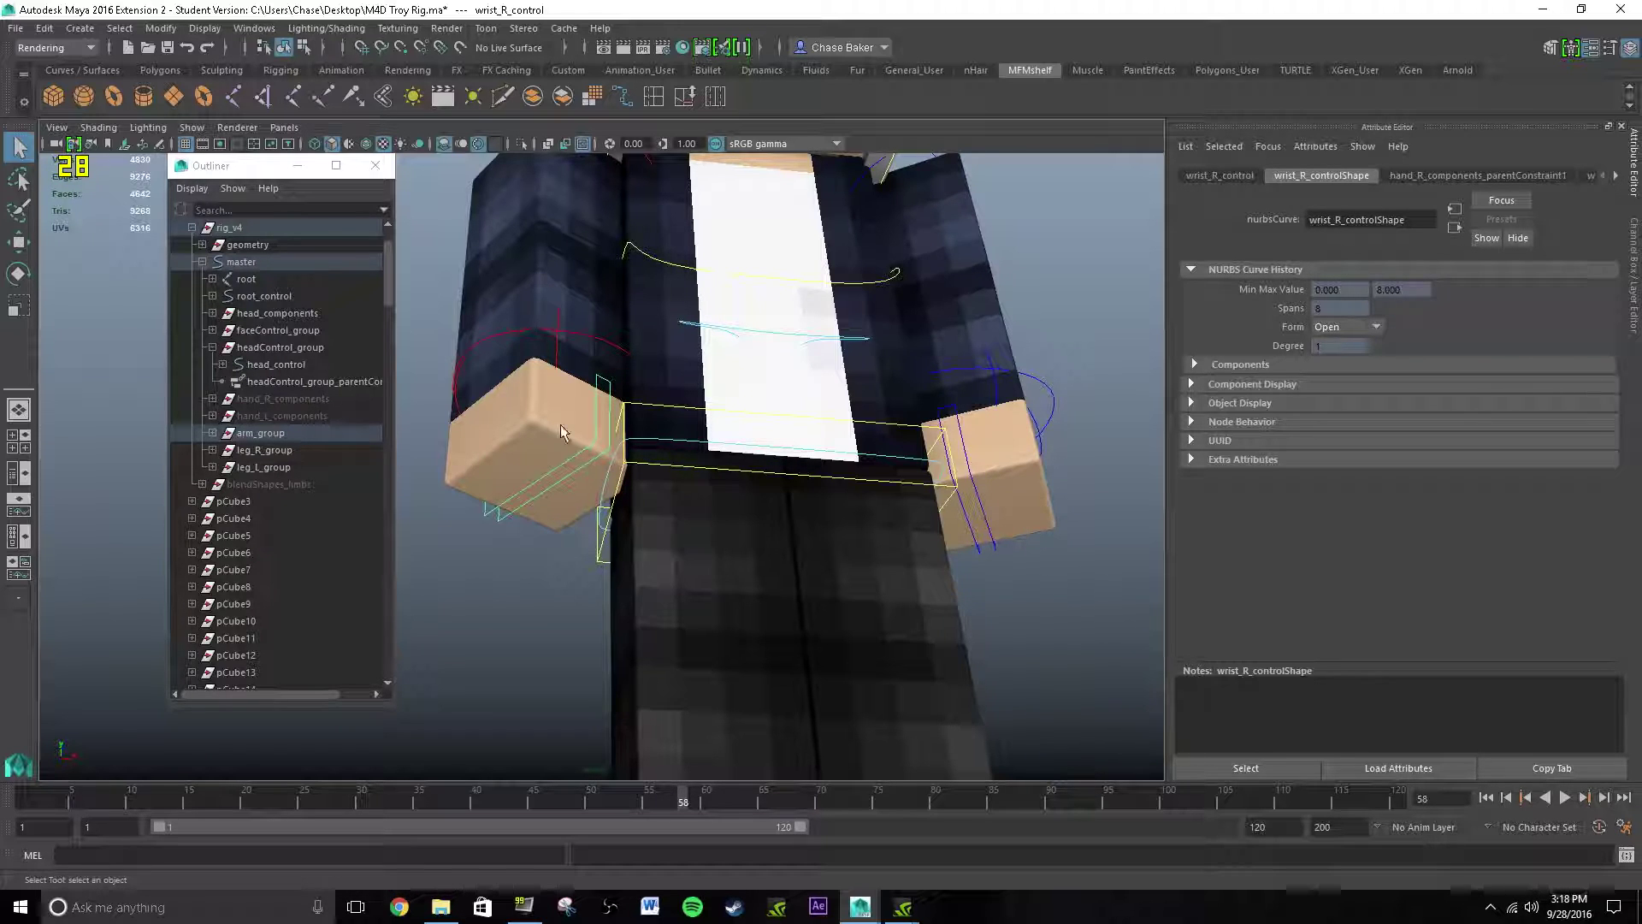
pyautogui.scroll(-5, 594, 400)
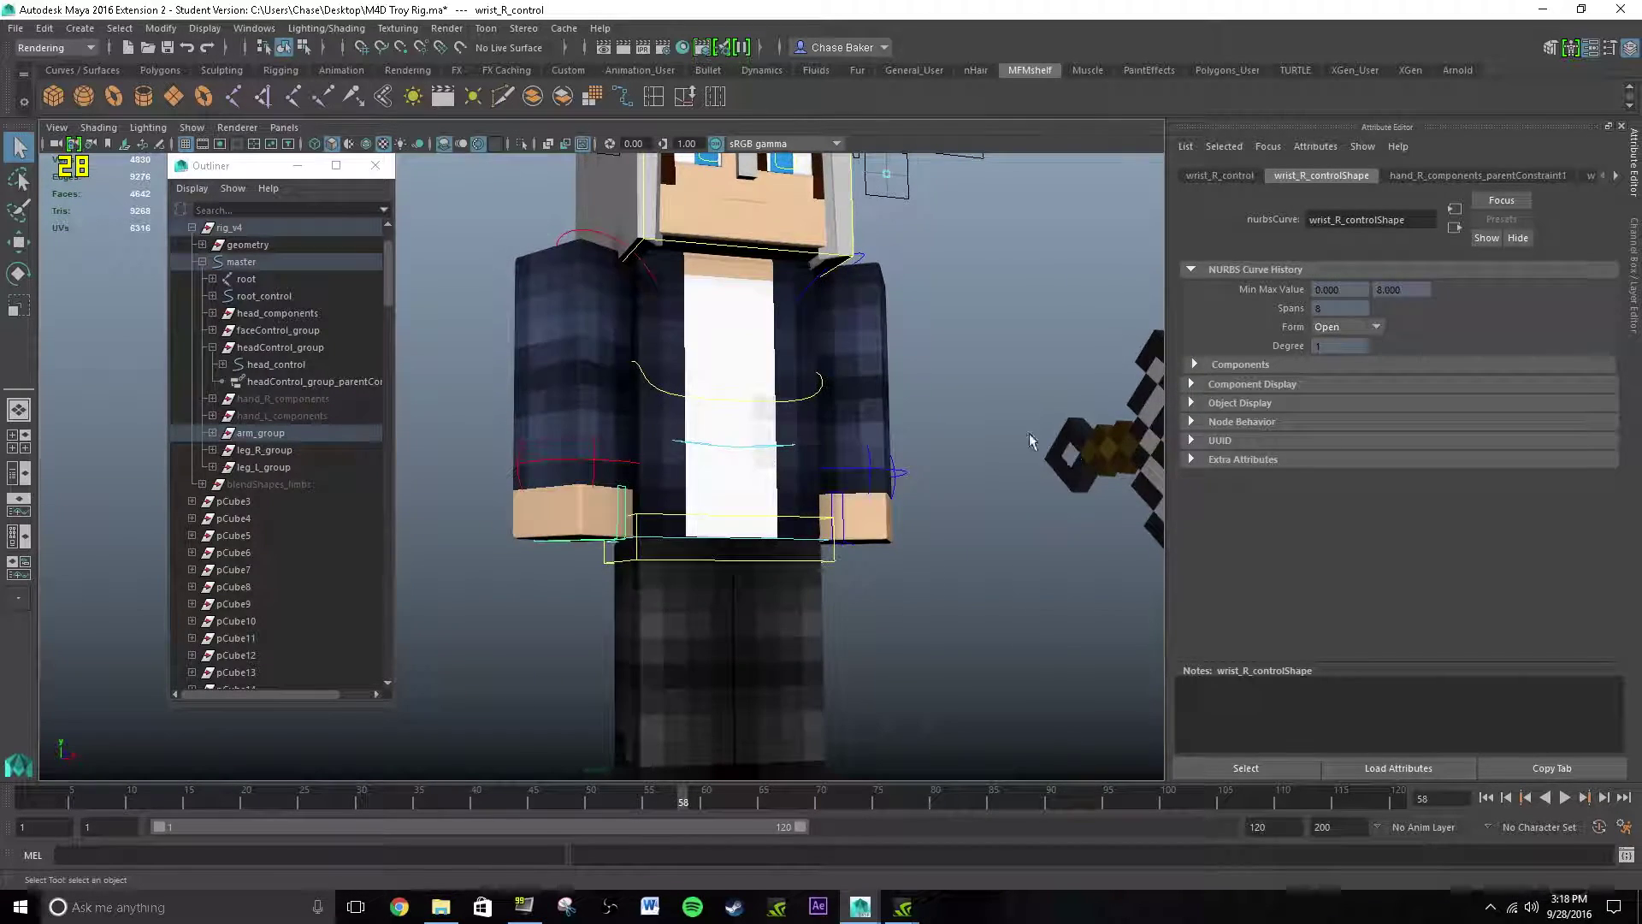
pyautogui.keyDown('alt'); pyautogui.moveTo(920, 457); pyautogui.dragTo(795, 465); pyautogui.keyUp('alt')
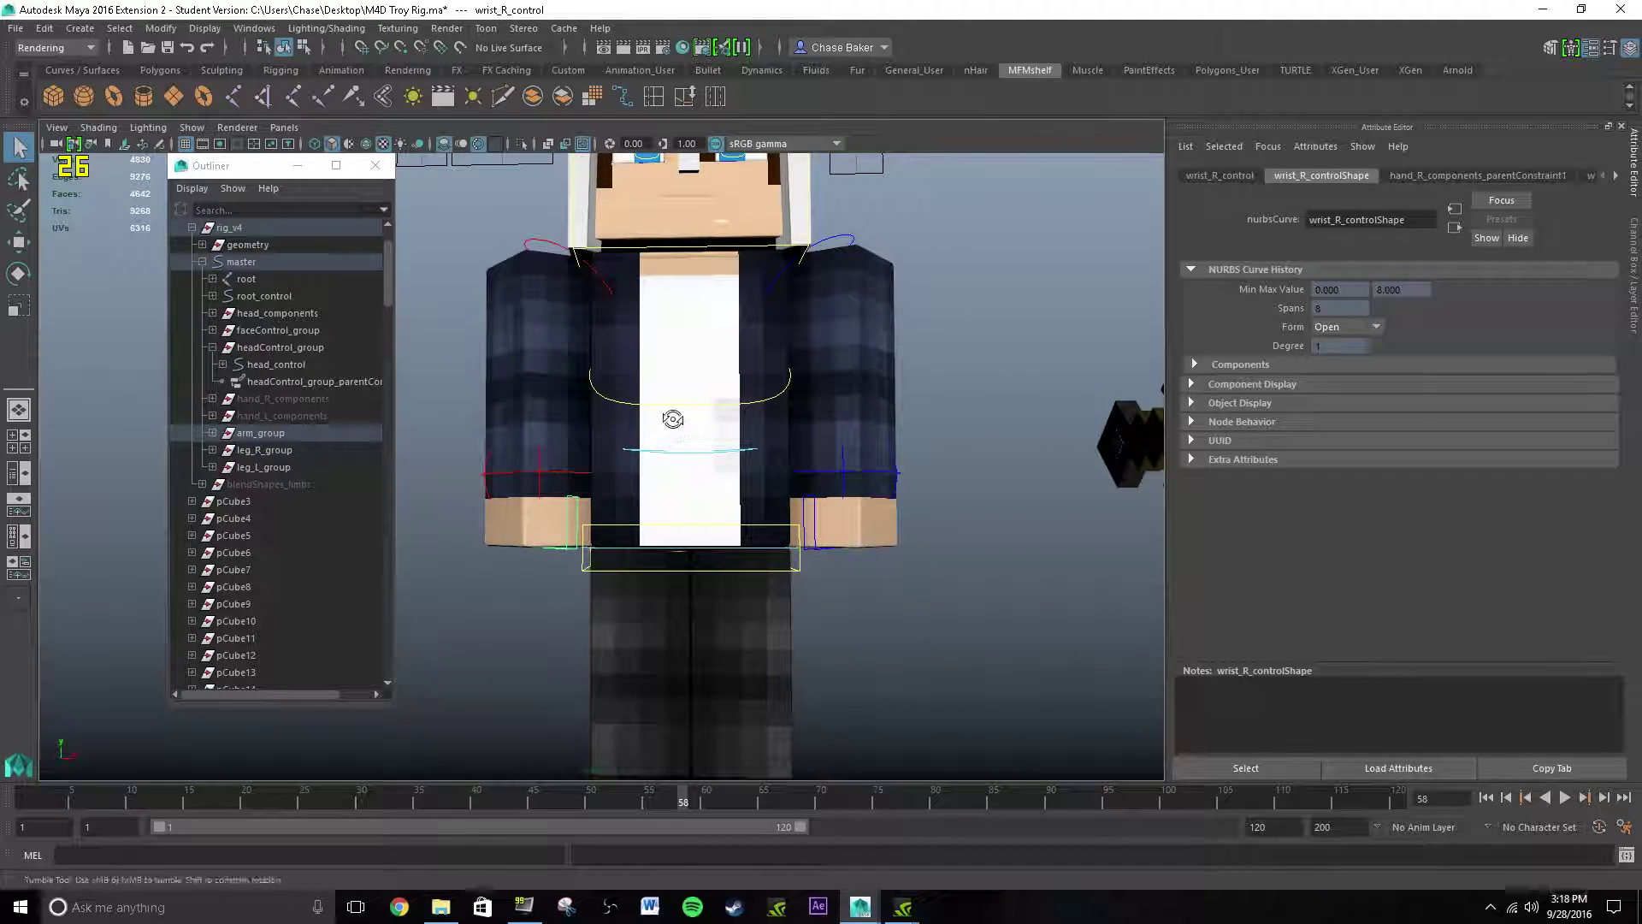
pyautogui.keyDown('alt'); pyautogui.moveTo(671, 418); pyautogui.dragTo(715, 382); pyautogui.keyUp('alt')
pyautogui.scroll(2, 774, 412)
pyautogui.keyDown('alt'); pyautogui.moveTo(774, 412); pyautogui.dragTo(776, 413, button='middle'); pyautogui.keyUp('alt')
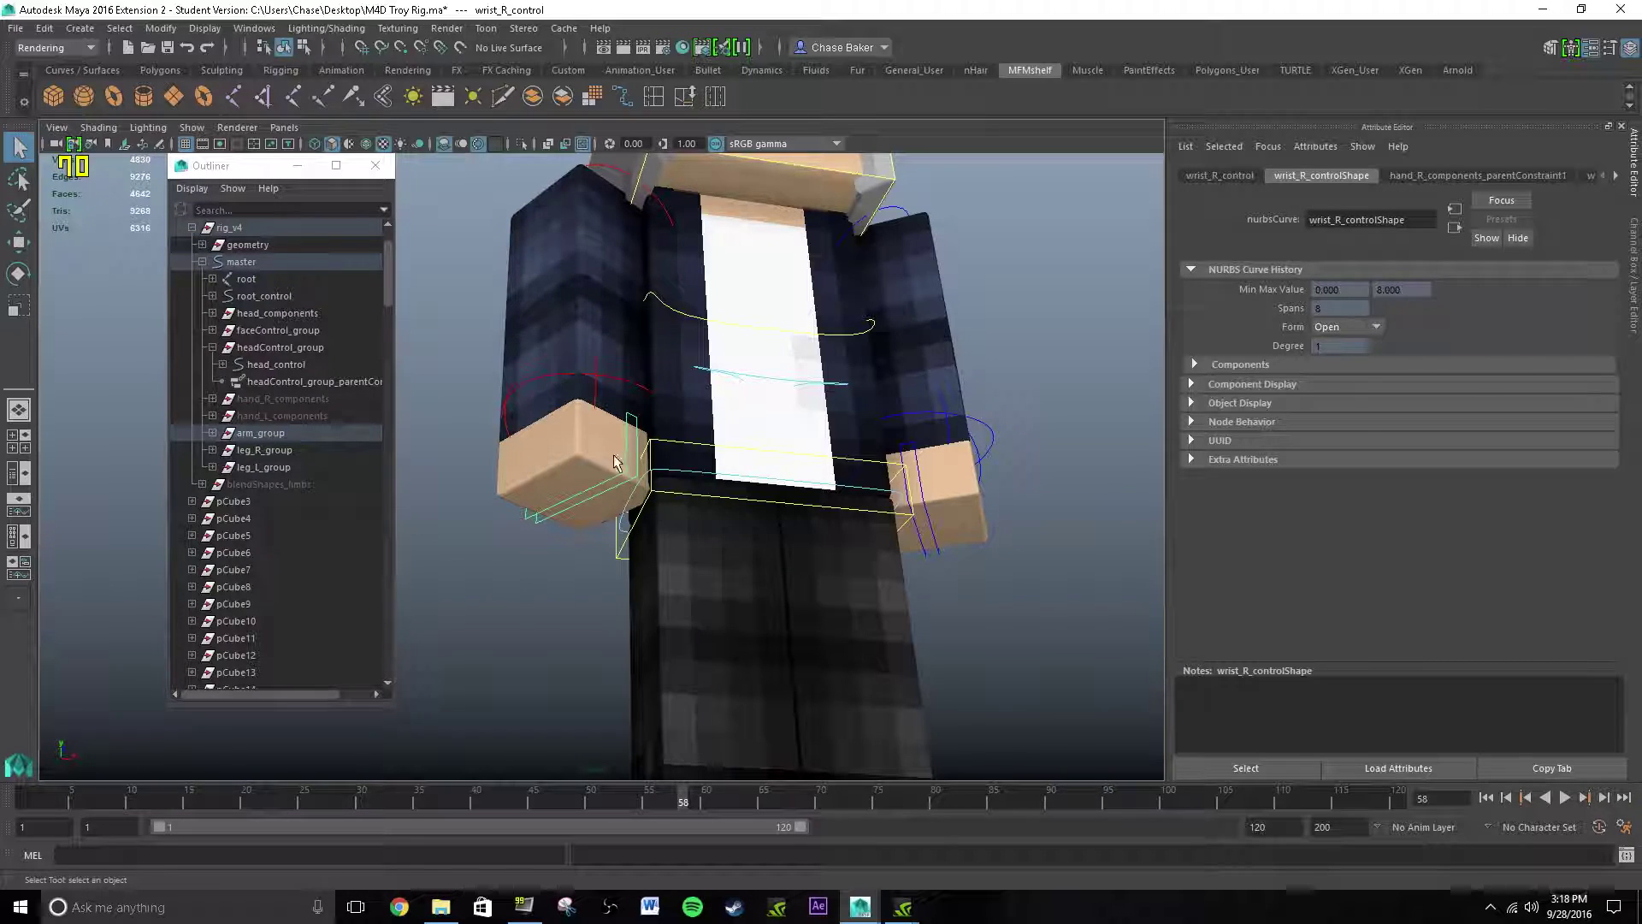
pyautogui.keyDown('alt'); pyautogui.moveTo(611, 428); pyautogui.dragTo(625, 434); pyautogui.keyUp('alt')
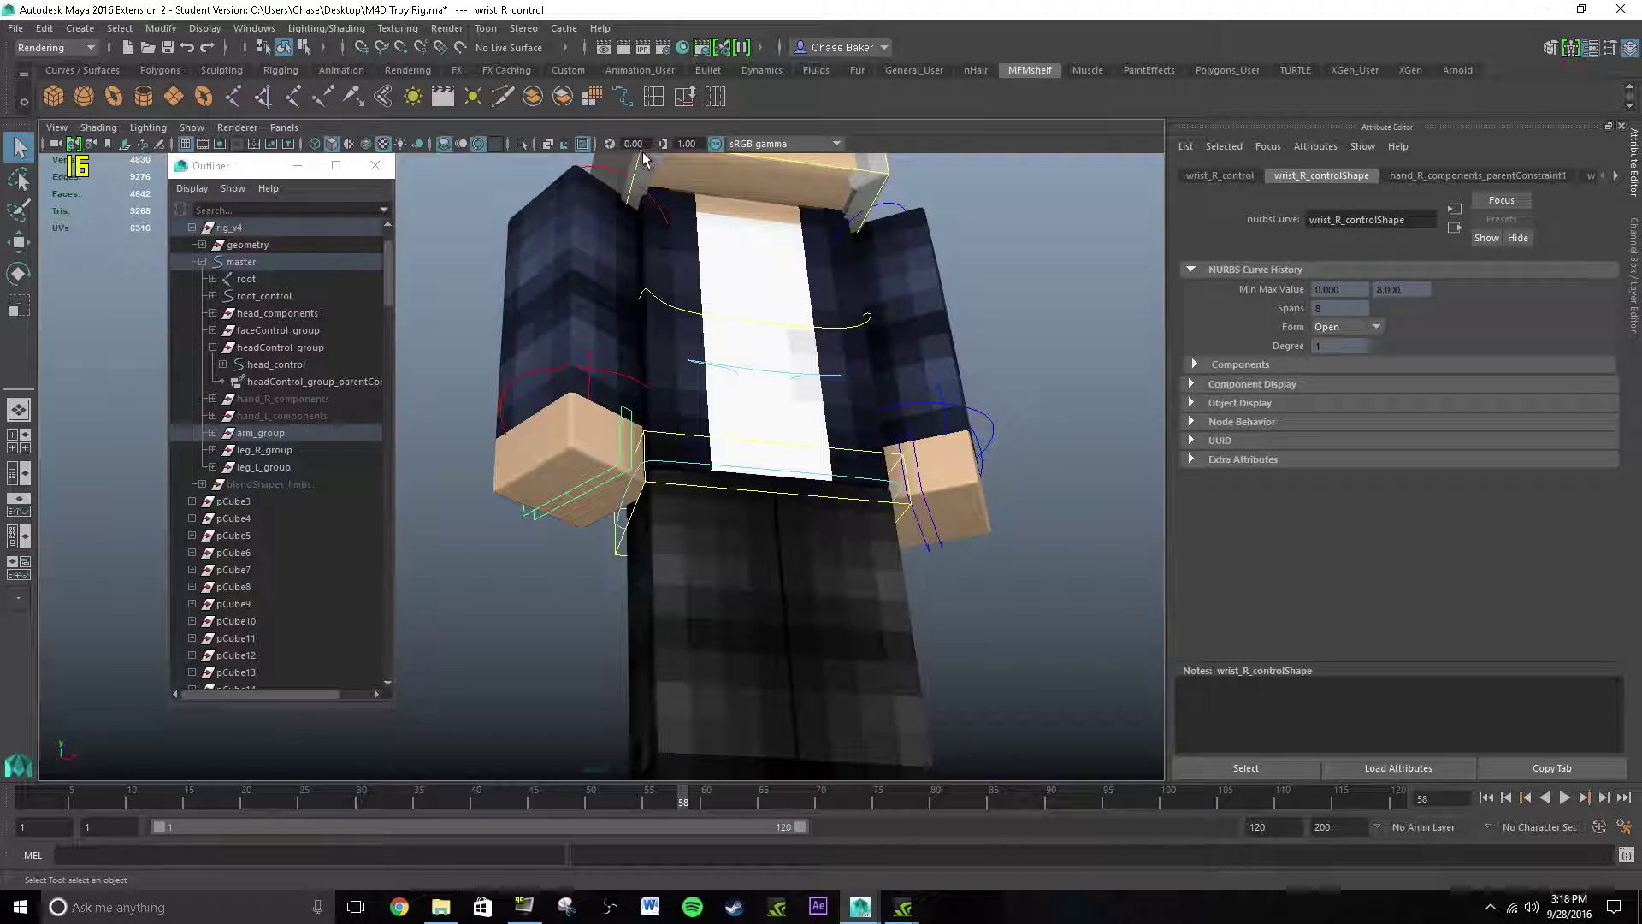
pyautogui.keyDown('alt'); pyautogui.moveTo(609, 272); pyautogui.dragTo(578, 409); pyautogui.keyUp('alt')
# Clear the wrist selection and select the sword beside the character.
pyautogui.click(596, 374)
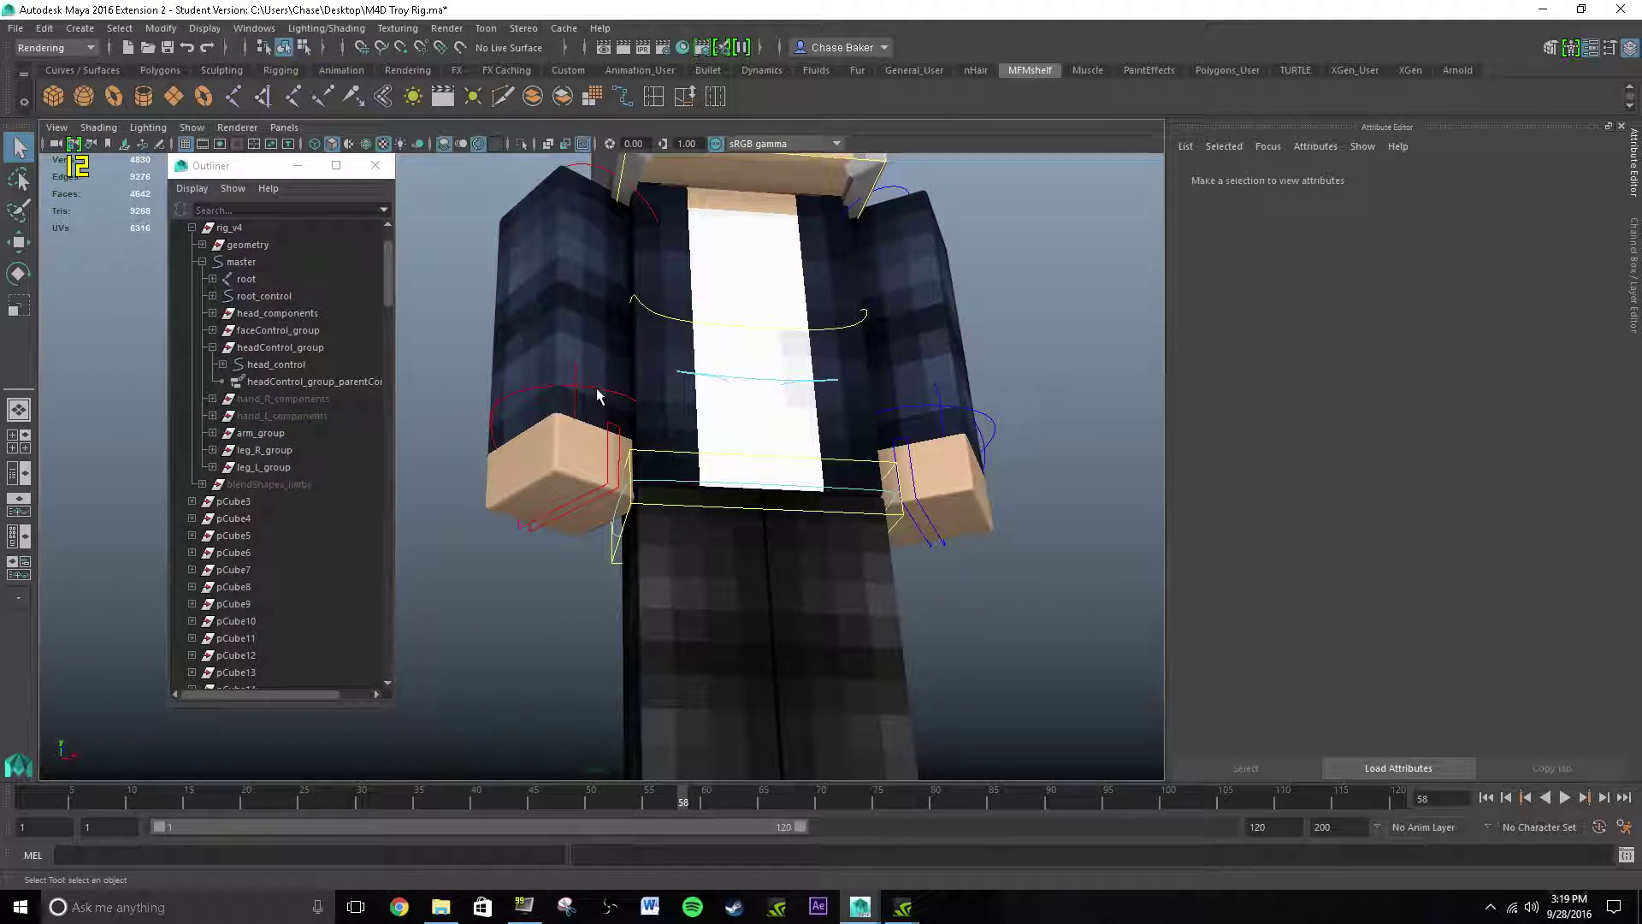
pyautogui.click(597, 395)
pyautogui.keyDown('alt'); pyautogui.moveTo(762, 396); pyautogui.dragTo(808, 459, button='right'); pyautogui.keyUp('alt')
pyautogui.press('w')
pyautogui.moveTo(689, 418)
pyautogui.keyDown('alt'); pyautogui.mouseDown()
pyautogui.moveTo(638, 400)
pyautogui.moveTo(664, 414)
pyautogui.mouseUp(); pyautogui.keyUp('alt')
pyautogui.keyDown('alt'); pyautogui.moveTo(688, 425); pyautogui.dragTo(650, 395, button='middle'); pyautogui.keyUp('alt')
pyautogui.press('q')
pyautogui.keyDown('alt'); pyautogui.moveTo(1114, 433); pyautogui.dragTo(953, 414, button='middle'); pyautogui.keyUp('alt')
pyautogui.click(997, 406)
pyautogui.keyDown('alt'); pyautogui.moveTo(580, 395); pyautogui.dragTo(745, 394, button='middle'); pyautogui.keyUp('alt')
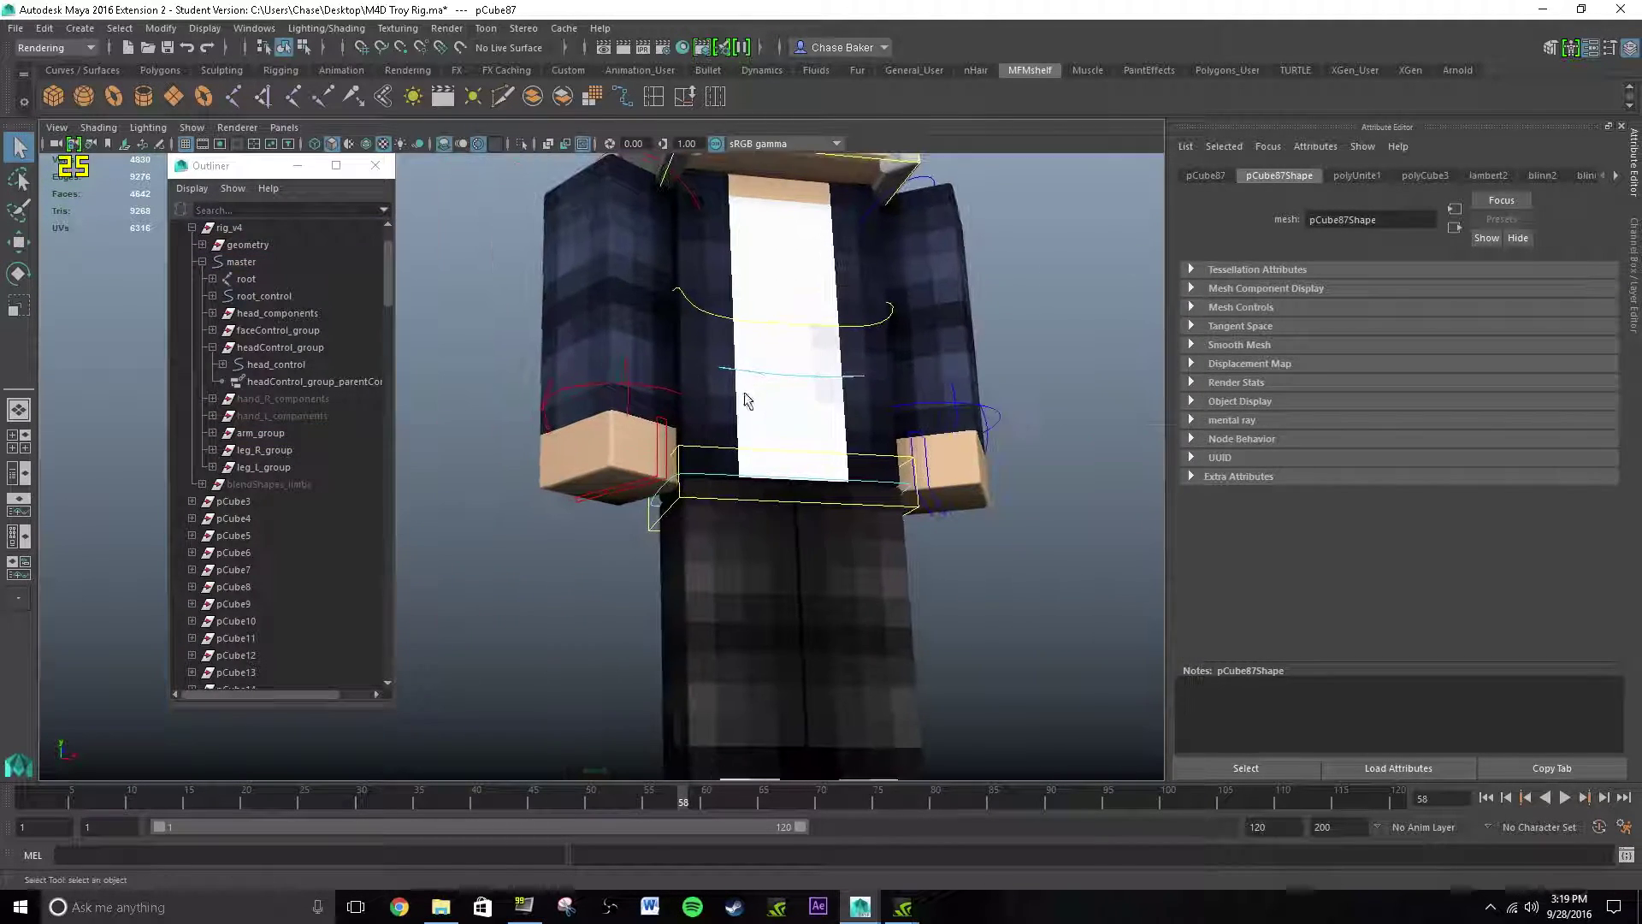
# Select the right arm's IK control and expand arm_group and armIk_R_control_group in the Outliner to locate it.
pyautogui.click(629, 390)
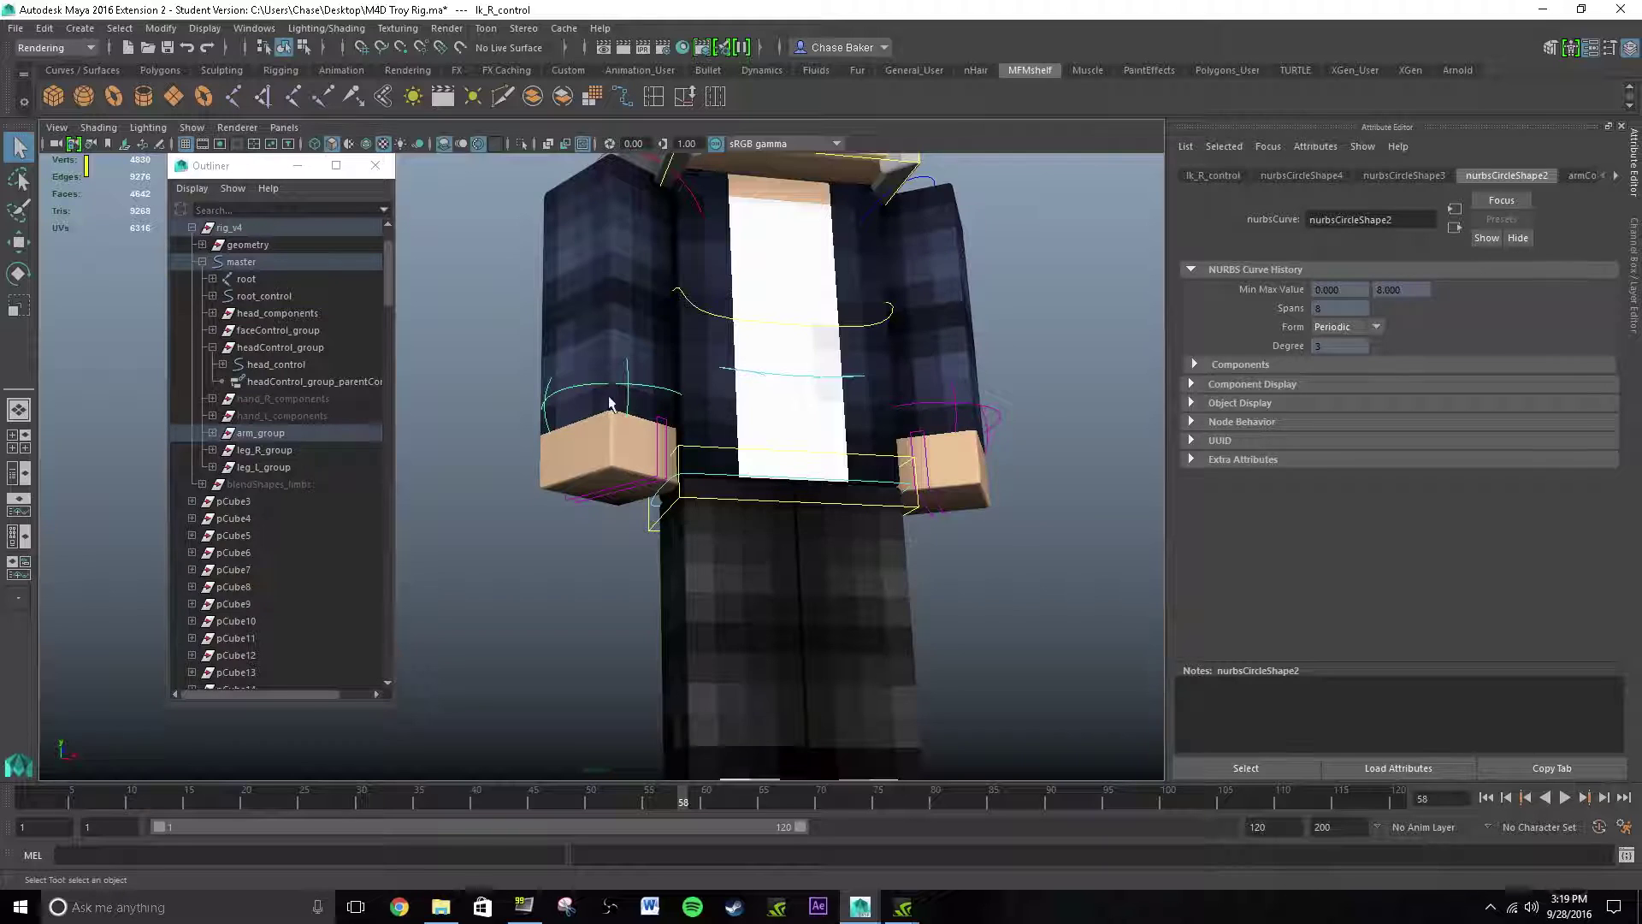
pyautogui.scroll(-3, 640, 396)
pyautogui.keyDown('alt'); pyautogui.moveTo(640, 396); pyautogui.dragTo(623, 466); pyautogui.keyUp('alt')
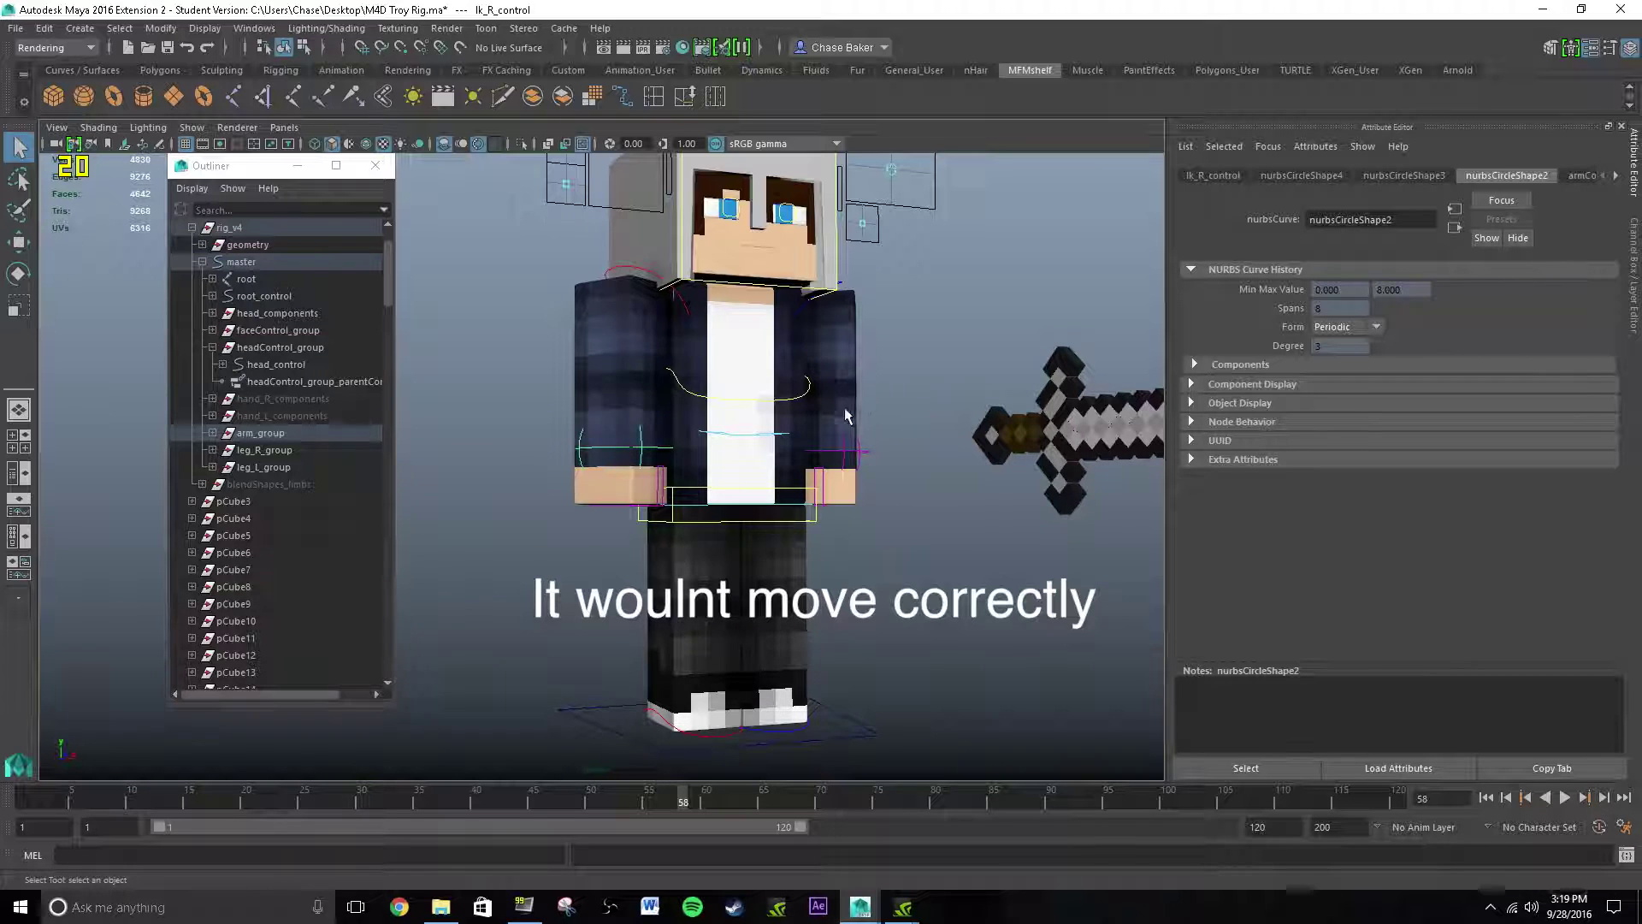
pyautogui.keyDown('alt'); pyautogui.moveTo(750, 434); pyautogui.dragTo(729, 442); pyautogui.keyUp('alt')
pyautogui.click(211, 432)
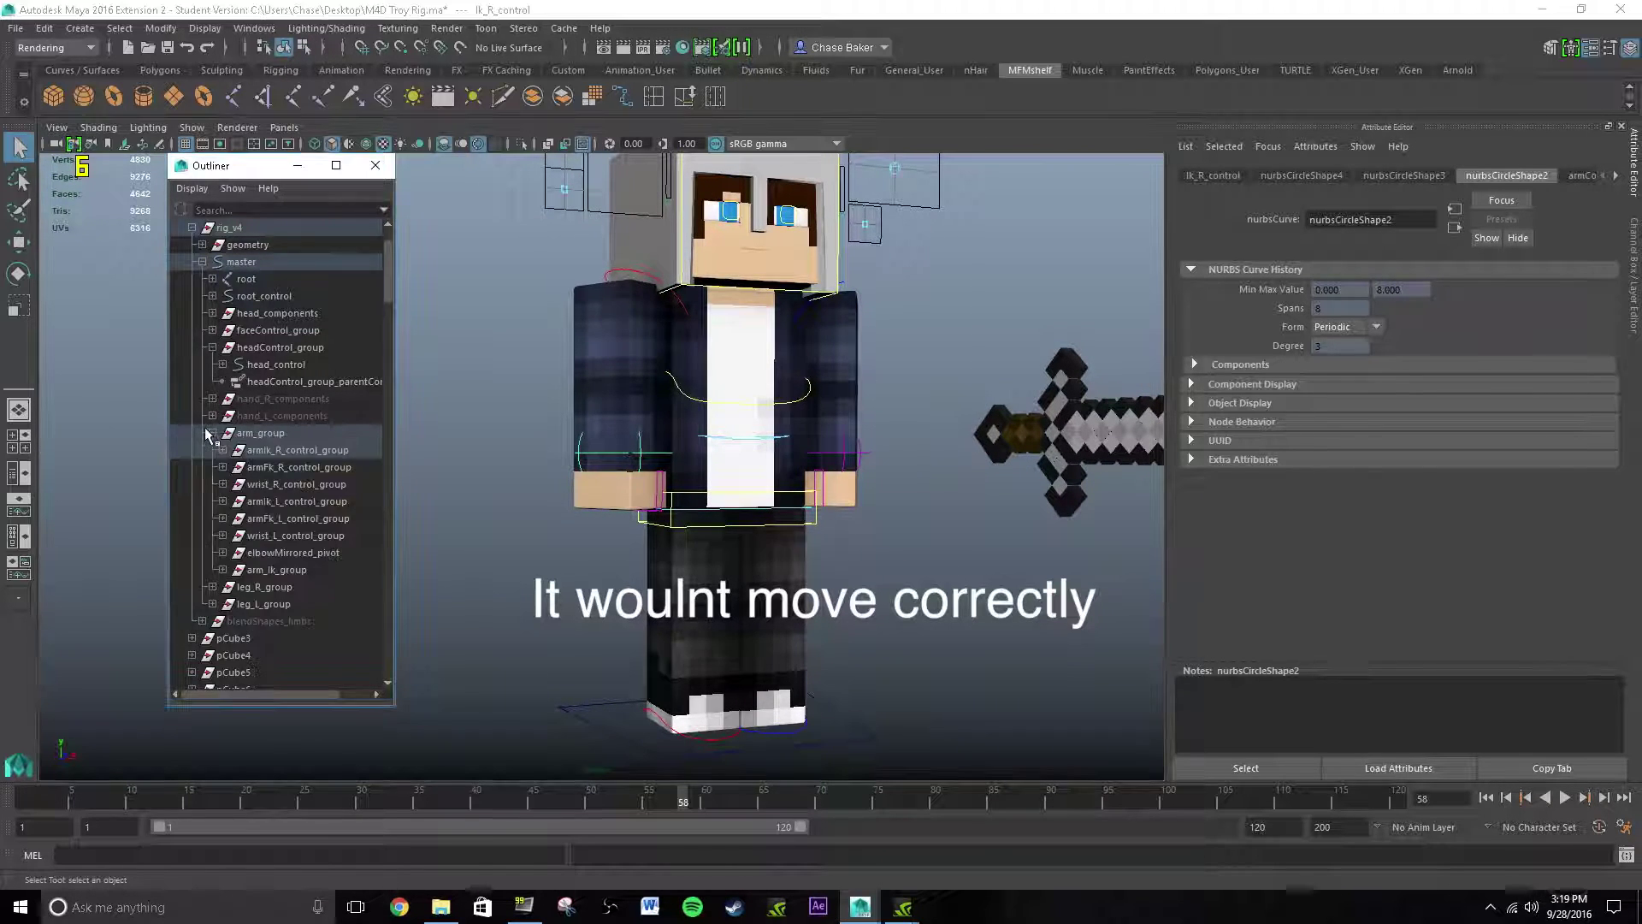
pyautogui.click(223, 450)
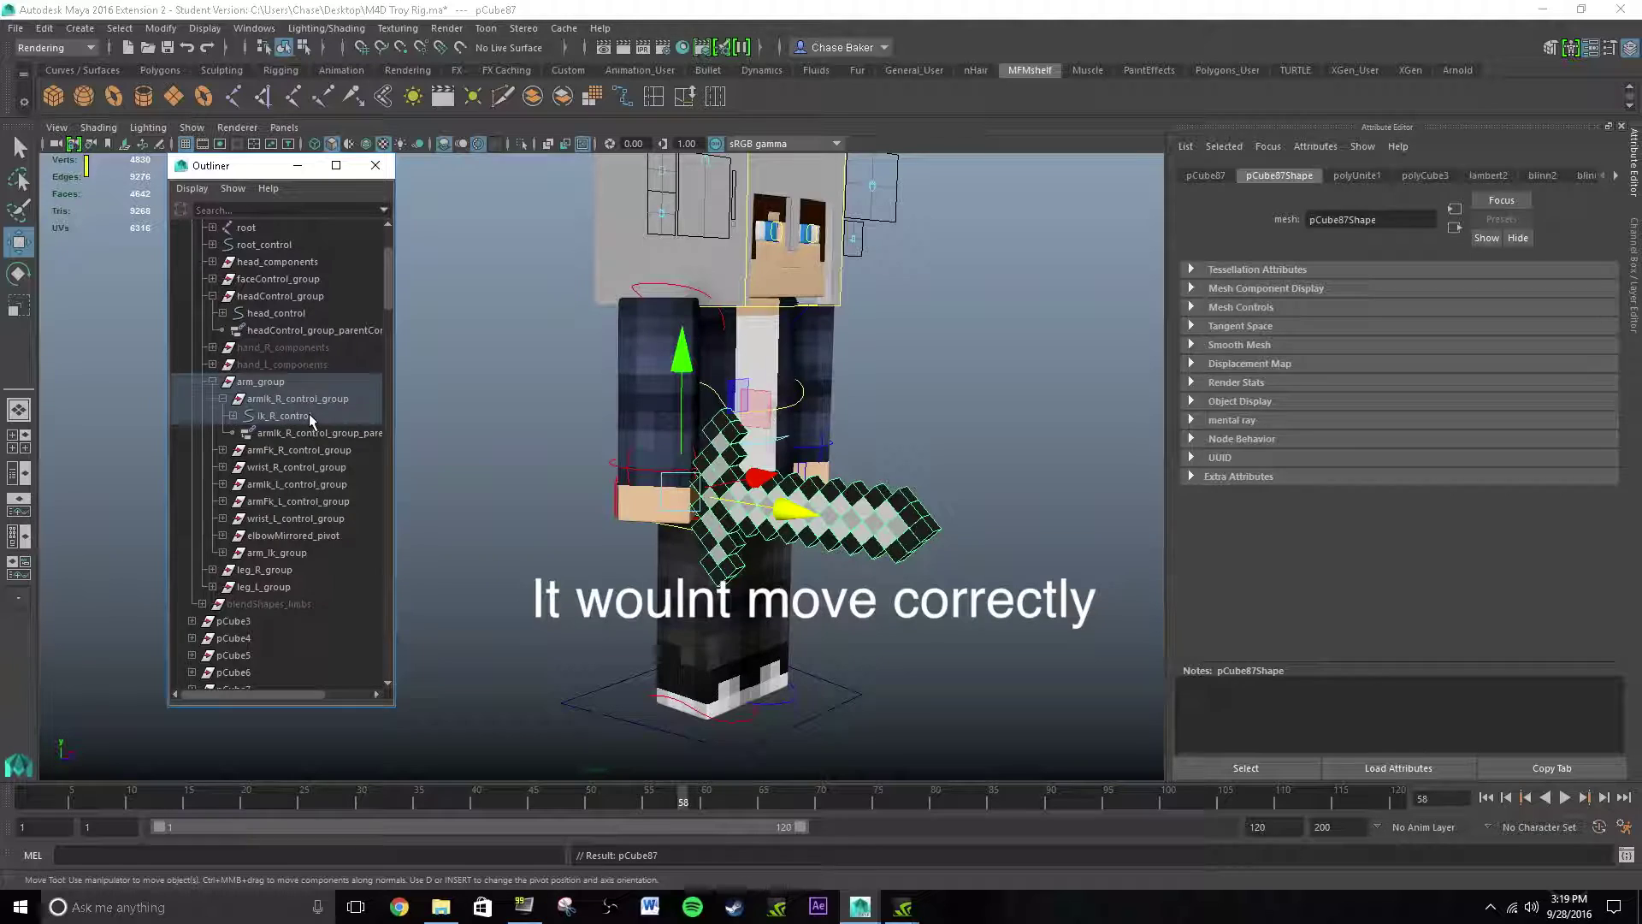
# Test-move the right arm's IK control with the sword attached and undo the moves.
pyautogui.click(616, 456)
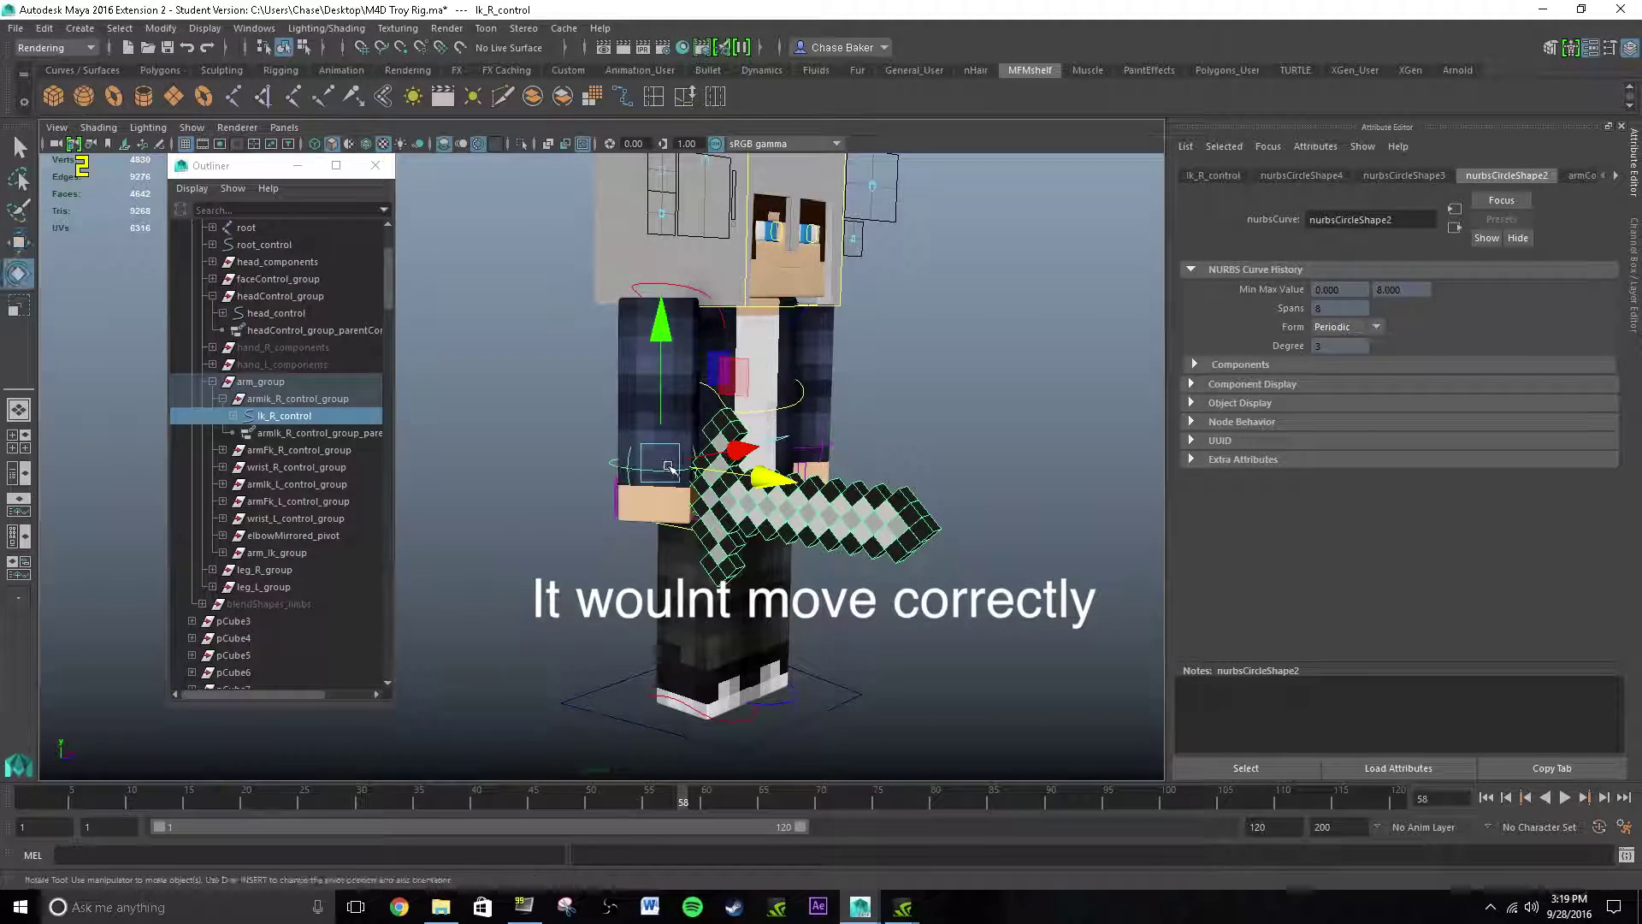
pyautogui.moveTo(662, 463); pyautogui.dragTo(560, 413)
pyautogui.hotkey('ctrl', 'z')
pyautogui.hotkey('ctrl', 'z')
pyautogui.moveTo(644, 446)
pyautogui.mouseDown()
pyautogui.moveTo(590, 419)
pyautogui.moveTo(629, 404)
pyautogui.moveTo(631, 457)
pyautogui.mouseUp()
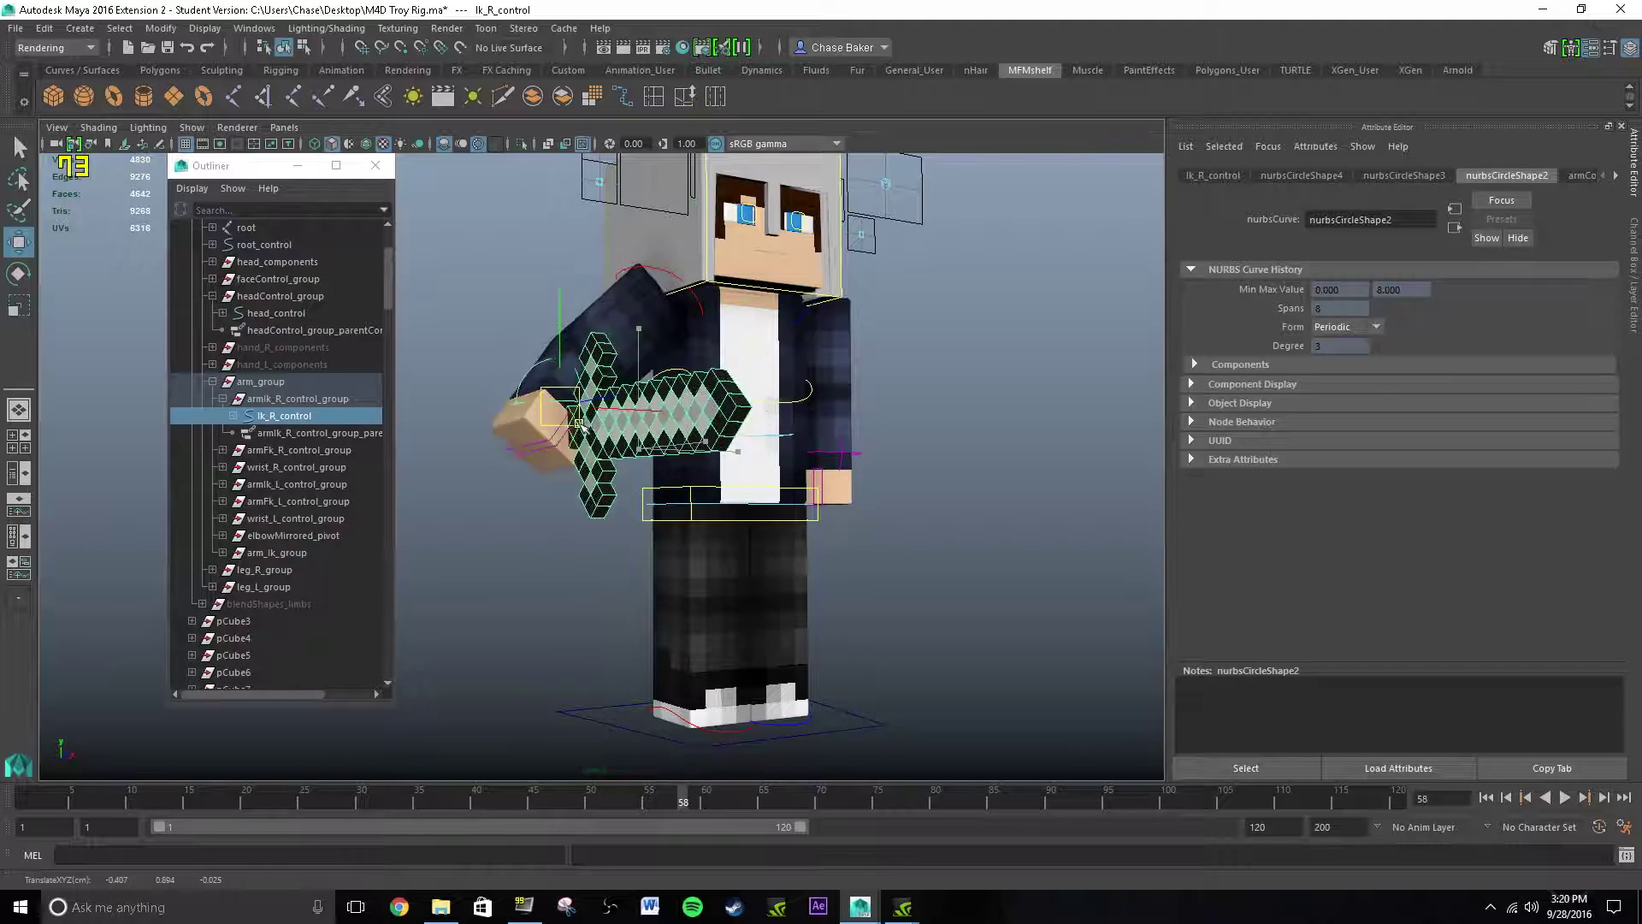
pyautogui.hotkey('ctrl', 'z')
pyautogui.press('q')
# Move the sword node pCube87 out of Ik_R_control to below blendShapes_limbs in the Outliner and collapse arm_group.
pyautogui.click(278, 425)
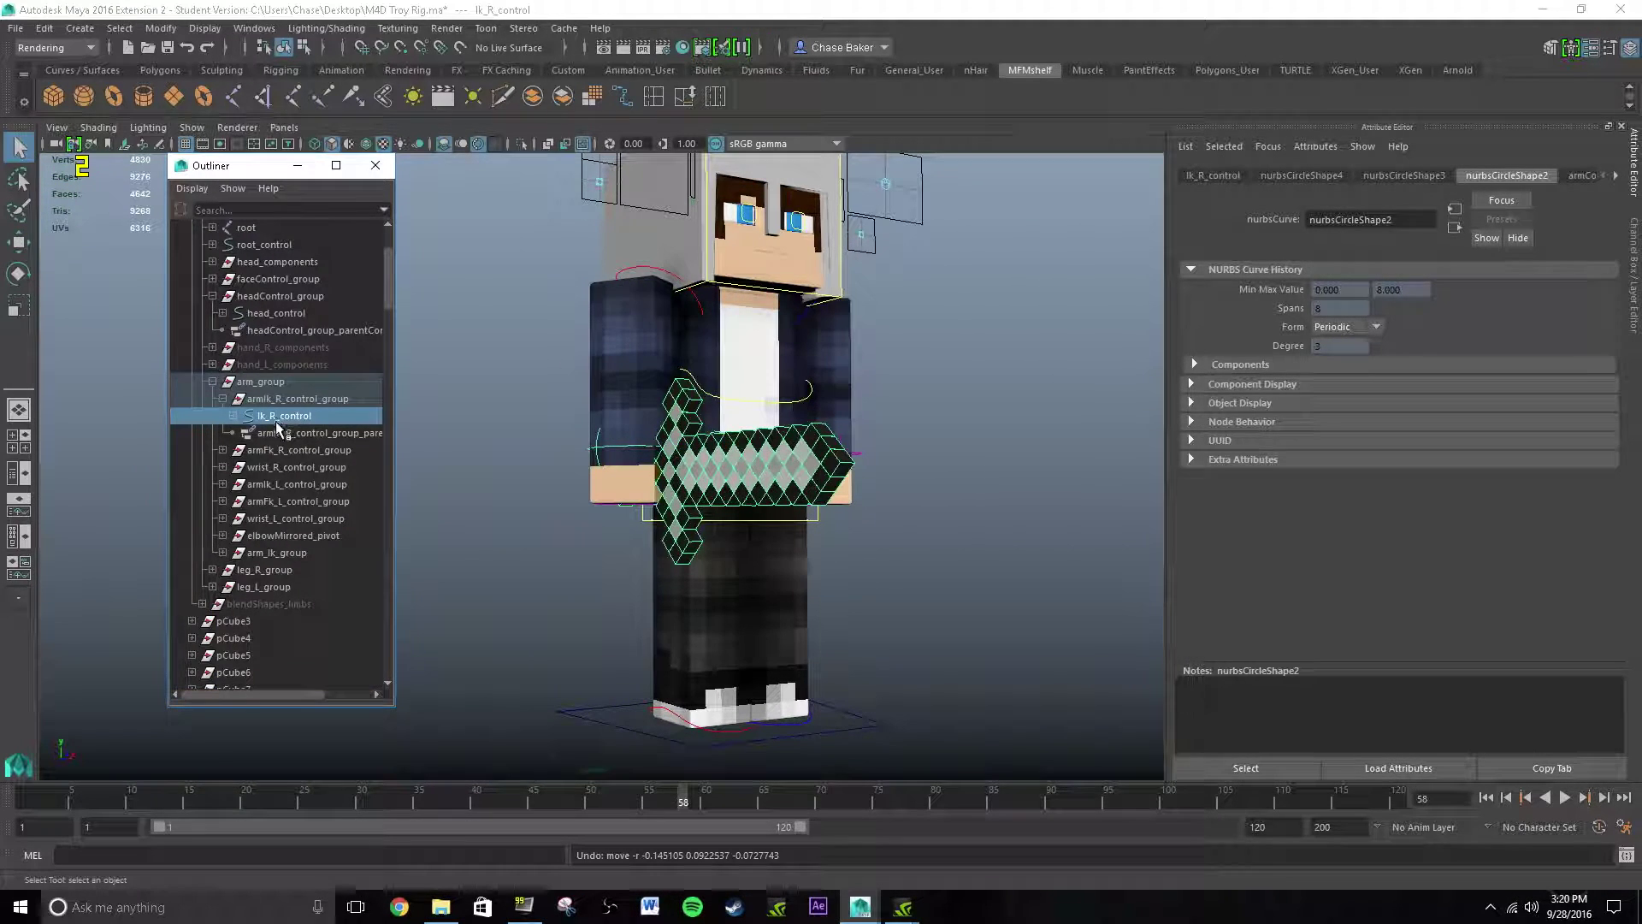
pyautogui.press('p')
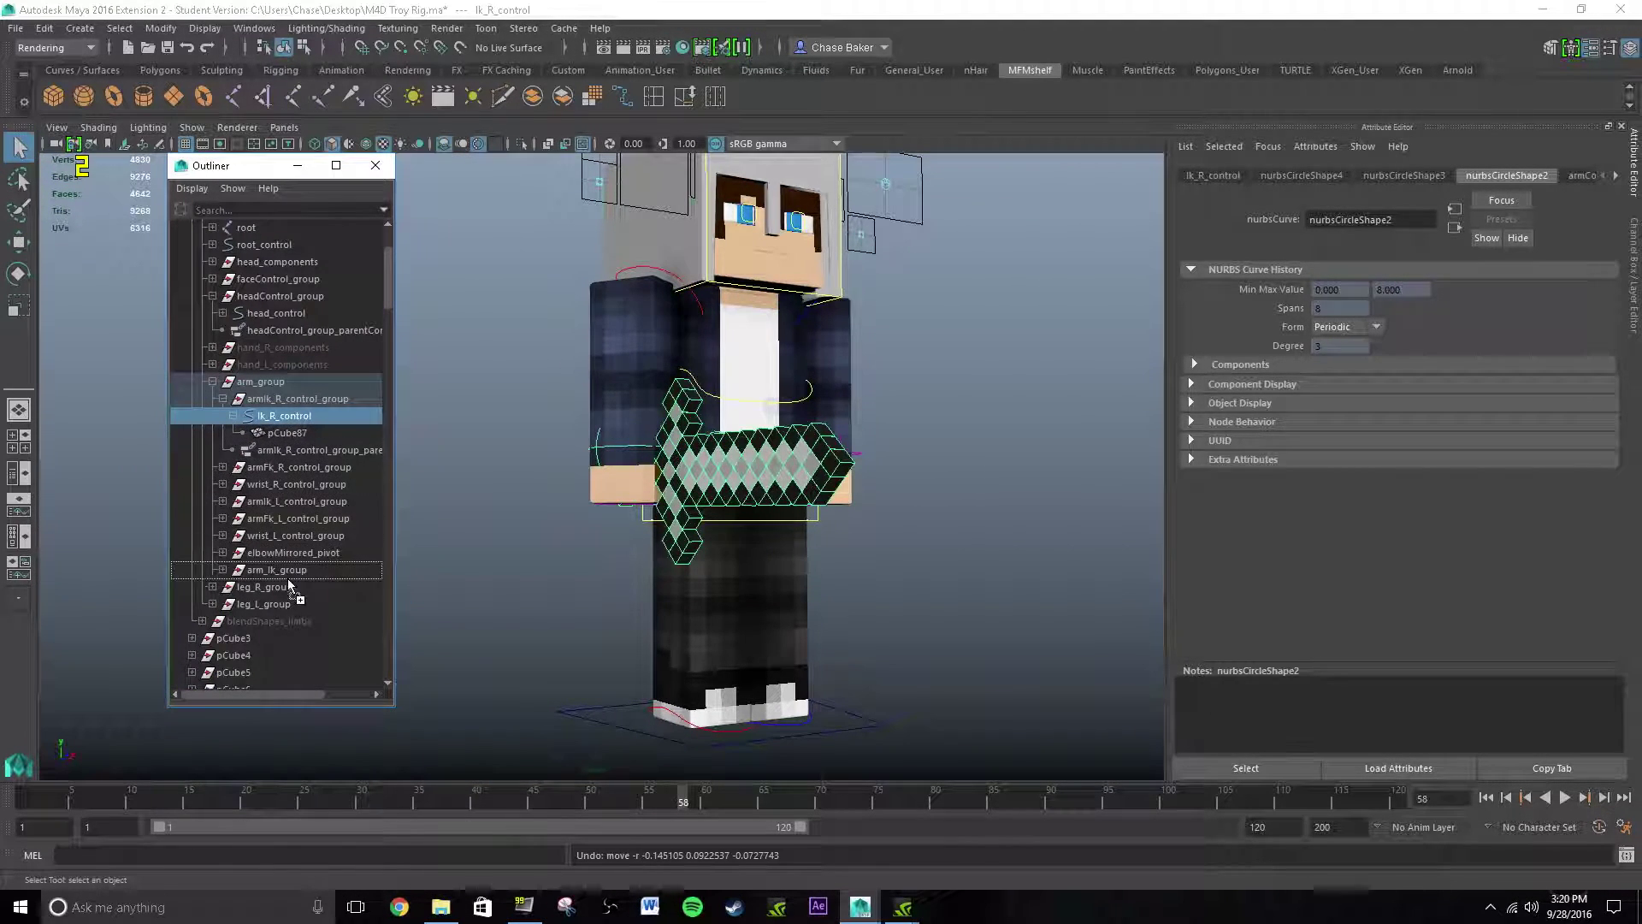
pyautogui.moveTo(288, 578); pyautogui.dragTo(275, 628, button='middle')
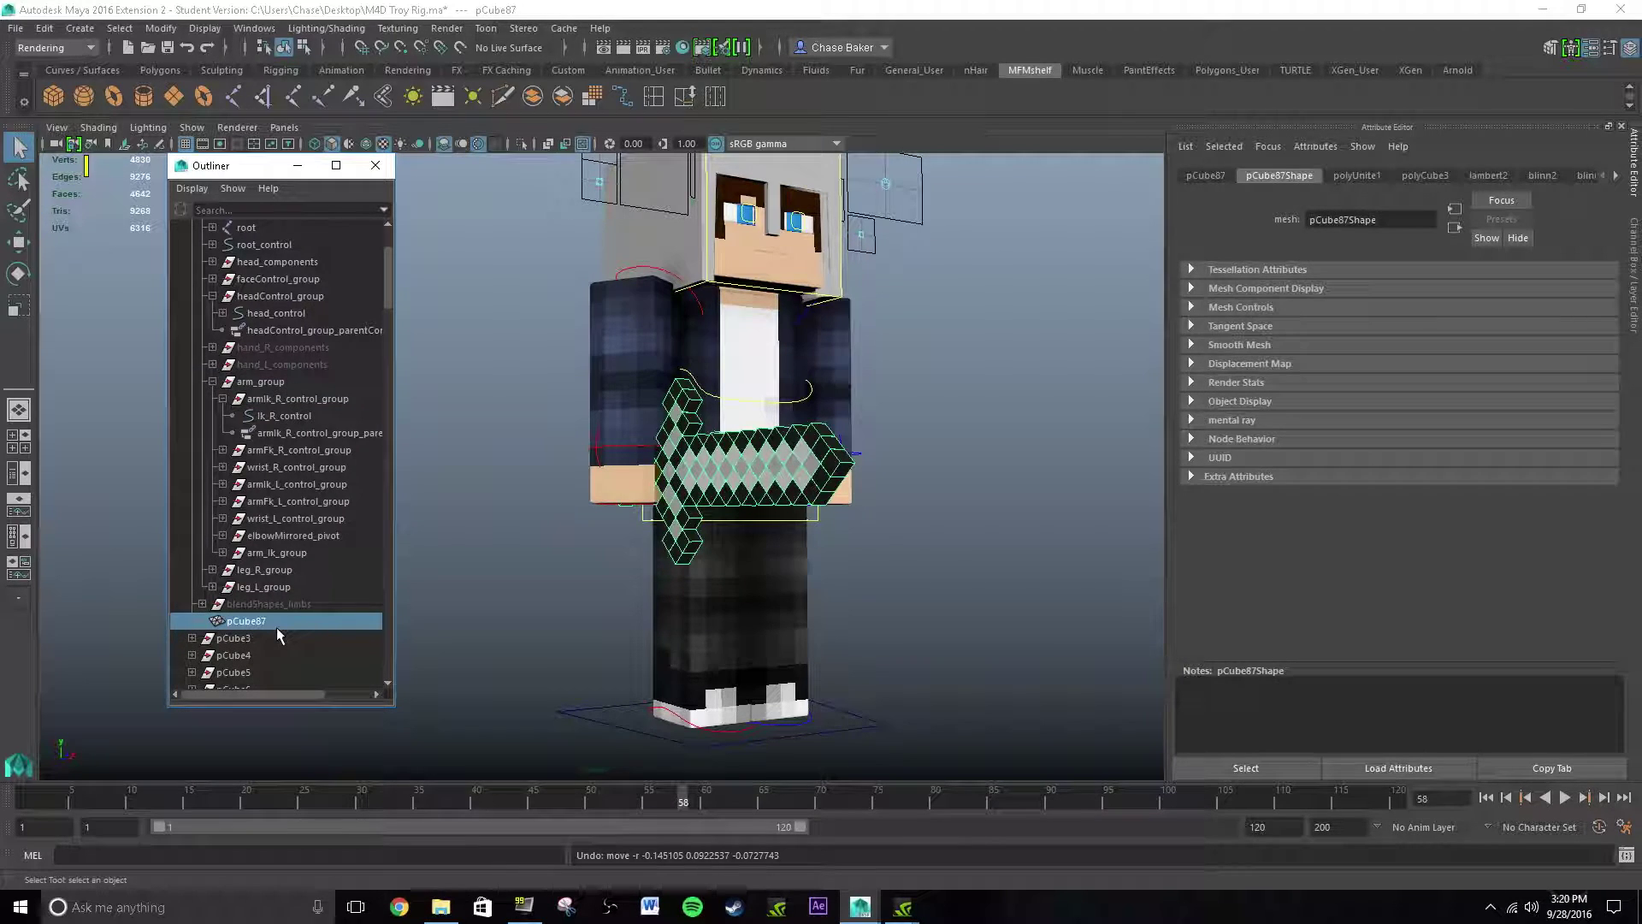
pyautogui.click(223, 399)
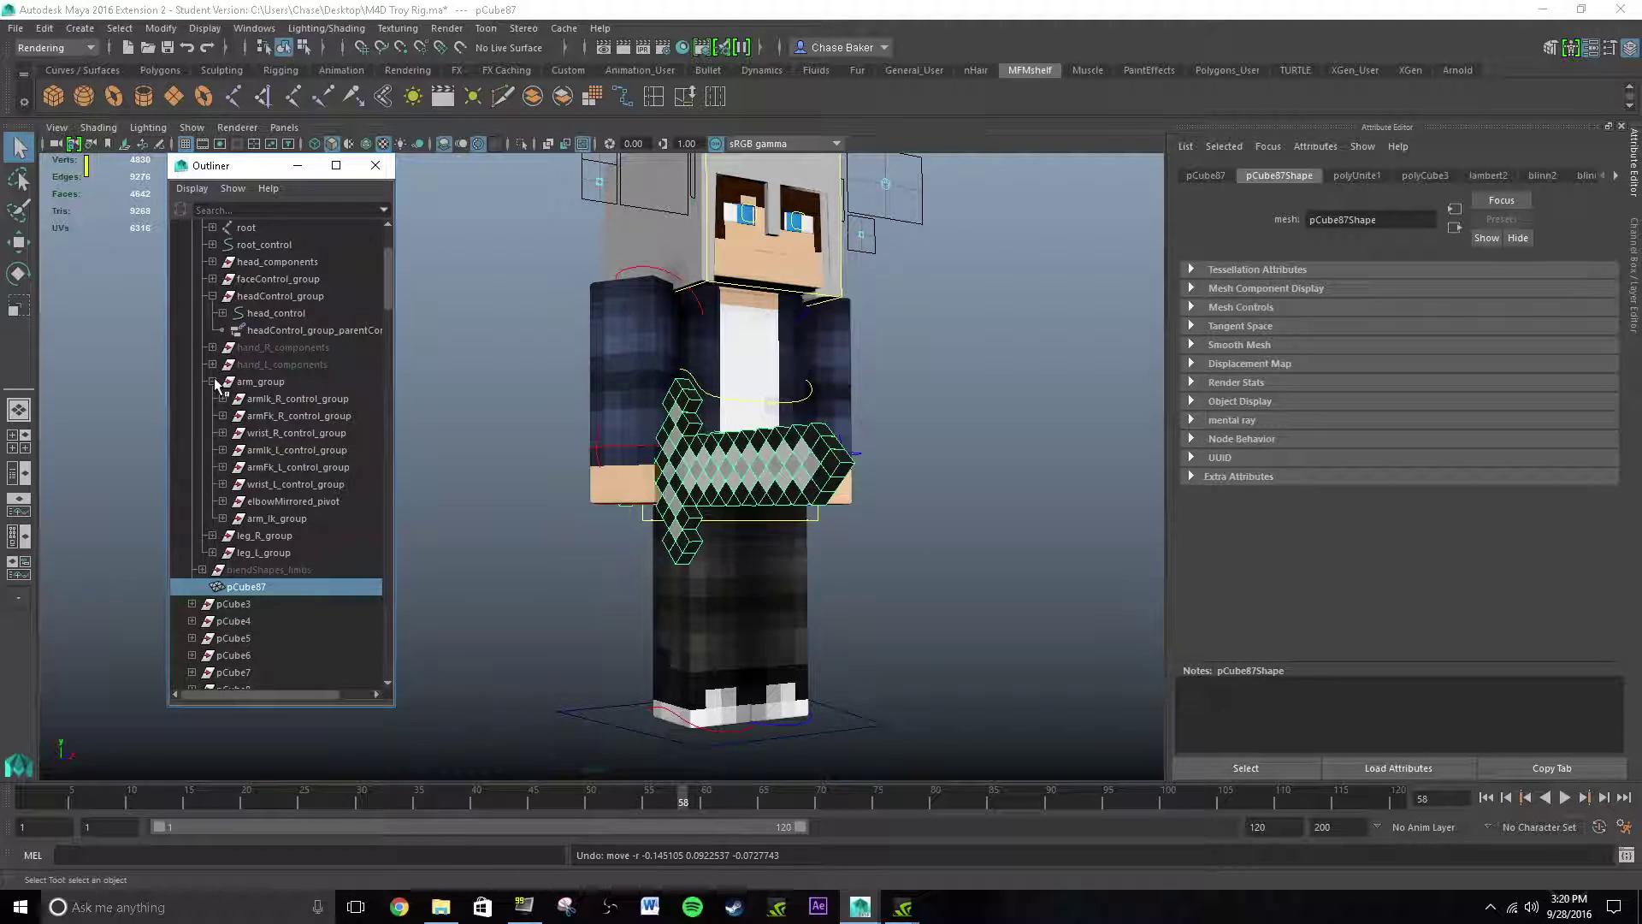
pyautogui.click(213, 381)
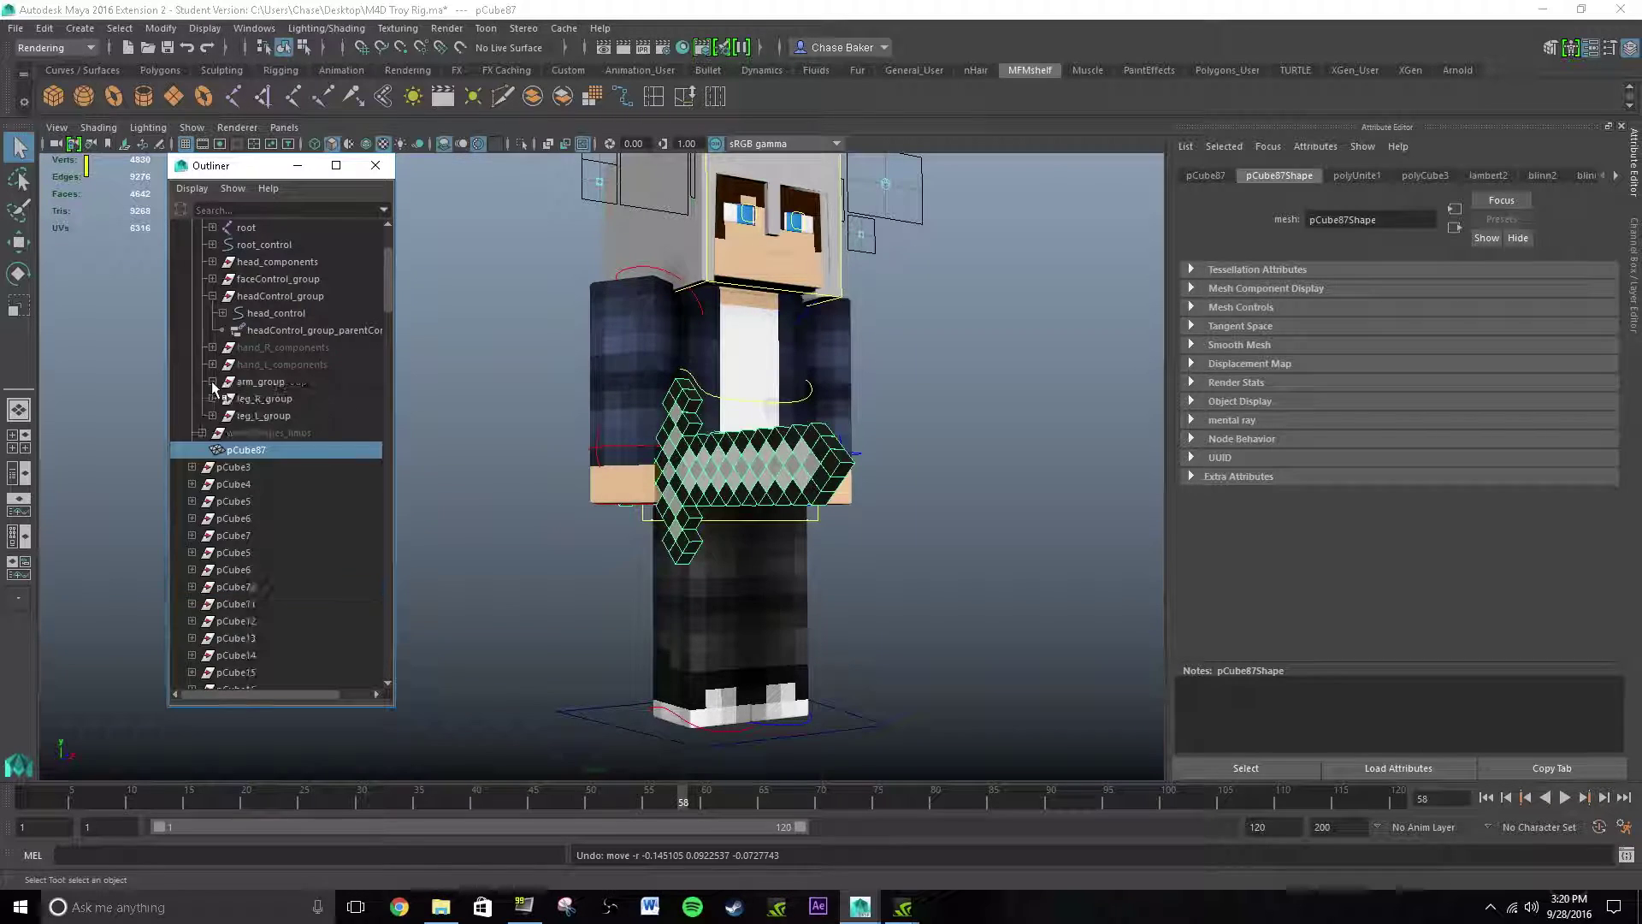
# Select the right shoulder offset control and set its Ik Influence to 0.
pyautogui.click(663, 271)
pyautogui.keyDown('alt'); pyautogui.moveTo(663, 273); pyautogui.dragTo(566, 263); pyautogui.keyUp('alt')
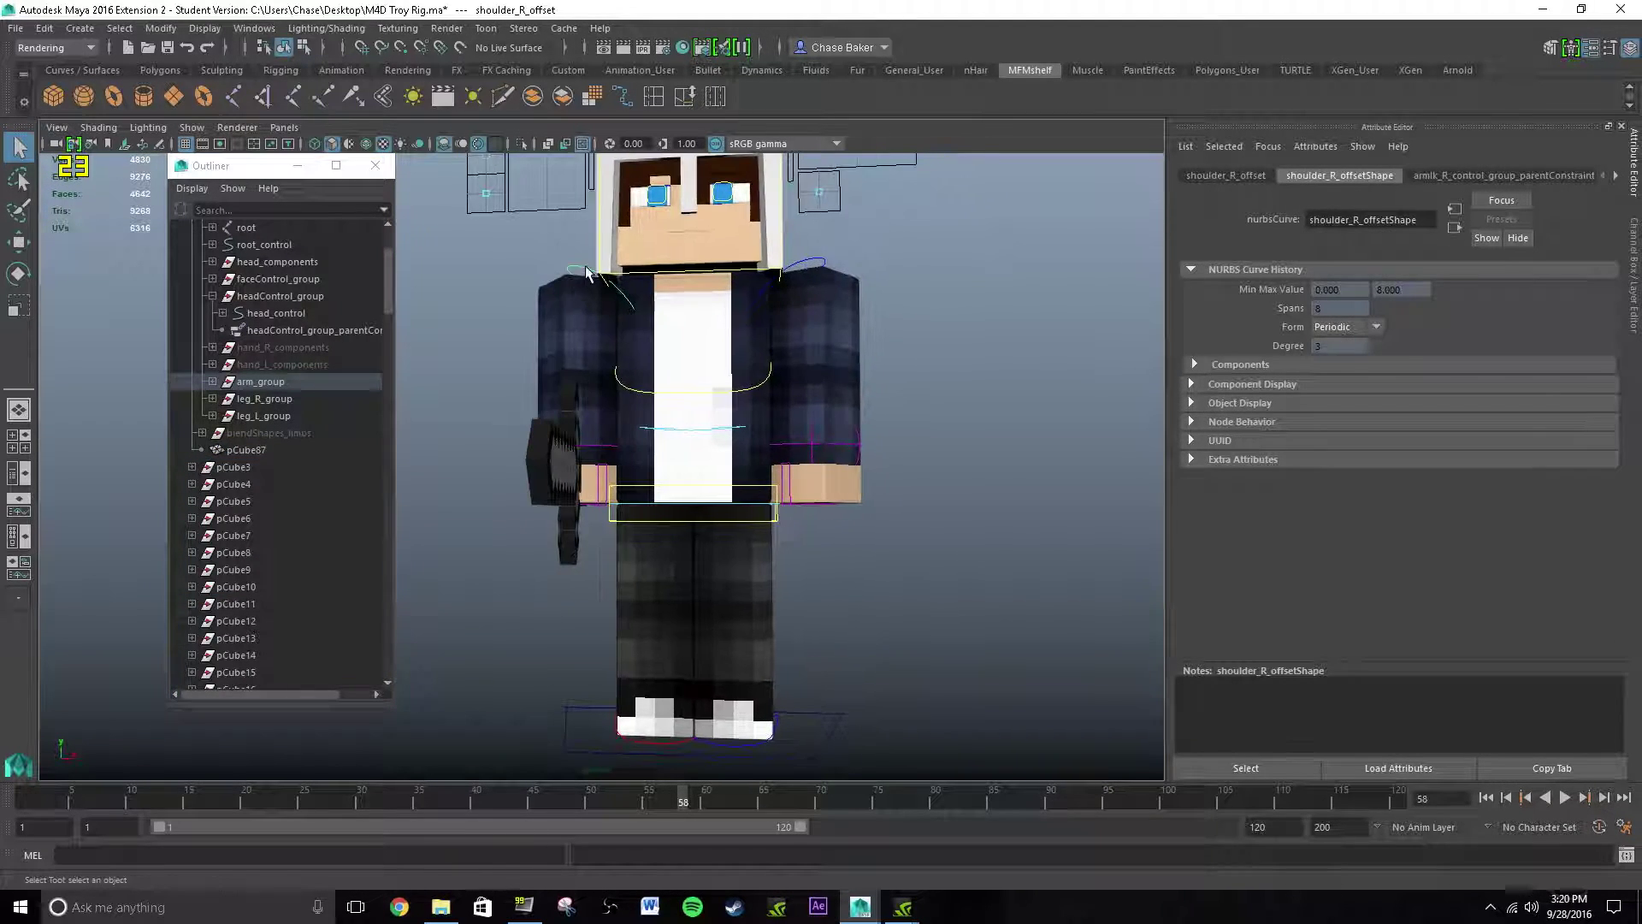
pyautogui.keyDown('alt'); pyautogui.moveTo(566, 263); pyautogui.dragTo(626, 360, button='middle'); pyautogui.keyUp('alt')
pyautogui.hotkey('ctrl', 'a')
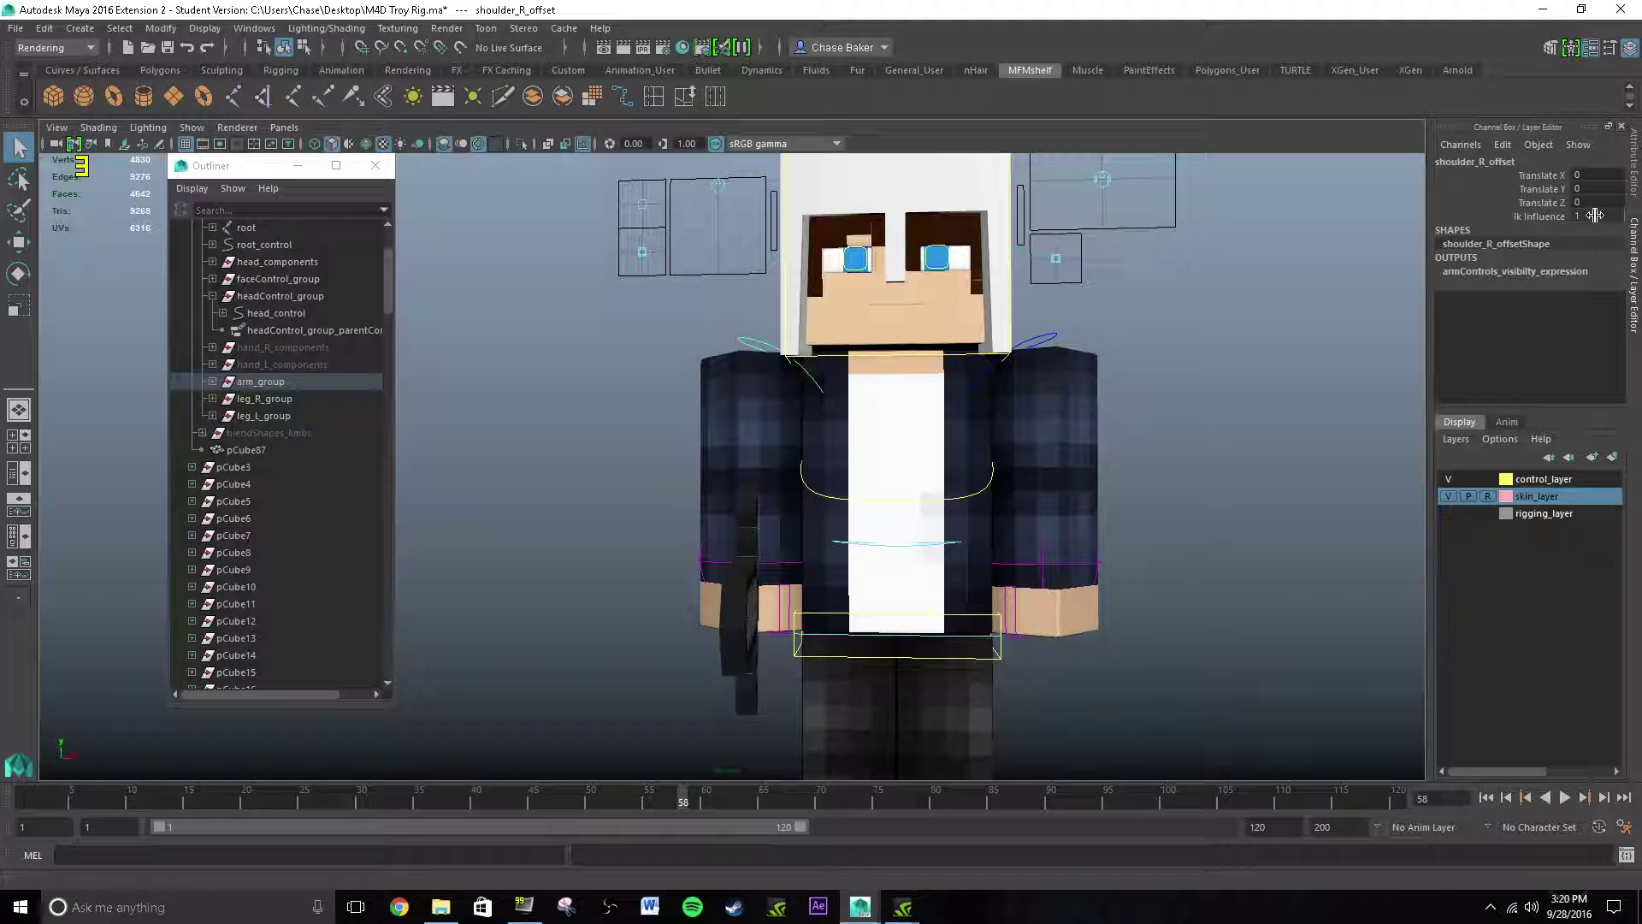
pyautogui.press('Return')
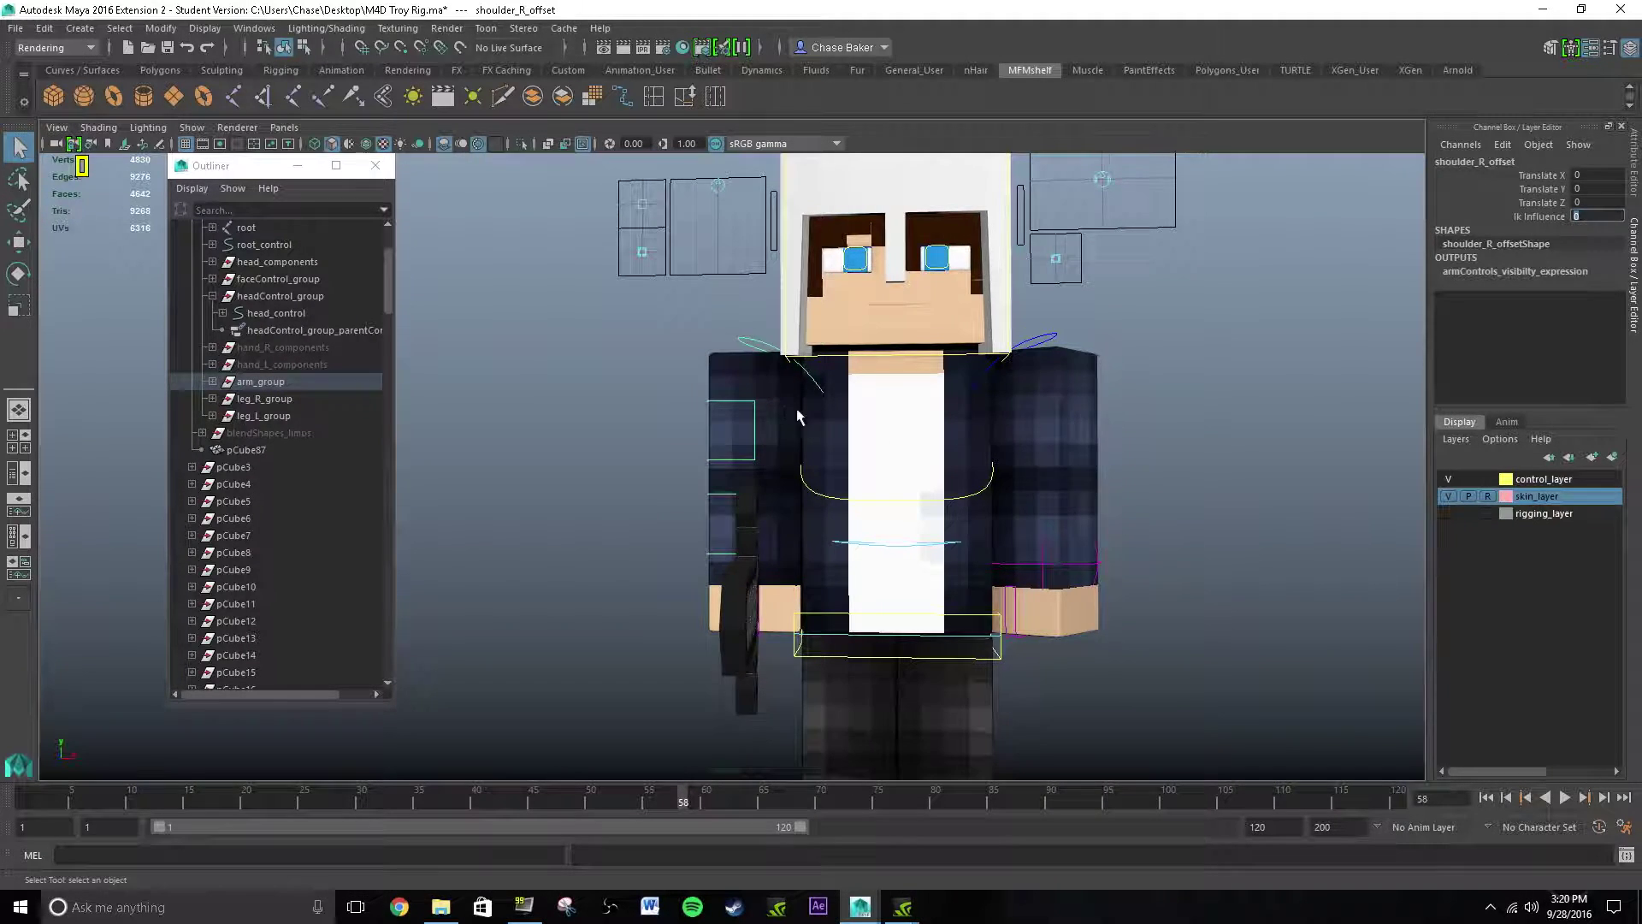
# Test-rotate the right arm's shoulder_R_control about Z to check whether the sword follows.
pyautogui.keyDown('alt'); pyautogui.moveTo(797, 416); pyautogui.dragTo(876, 390); pyautogui.keyUp('alt')
pyautogui.click(828, 427)
pyautogui.click(829, 421)
pyautogui.press('e')
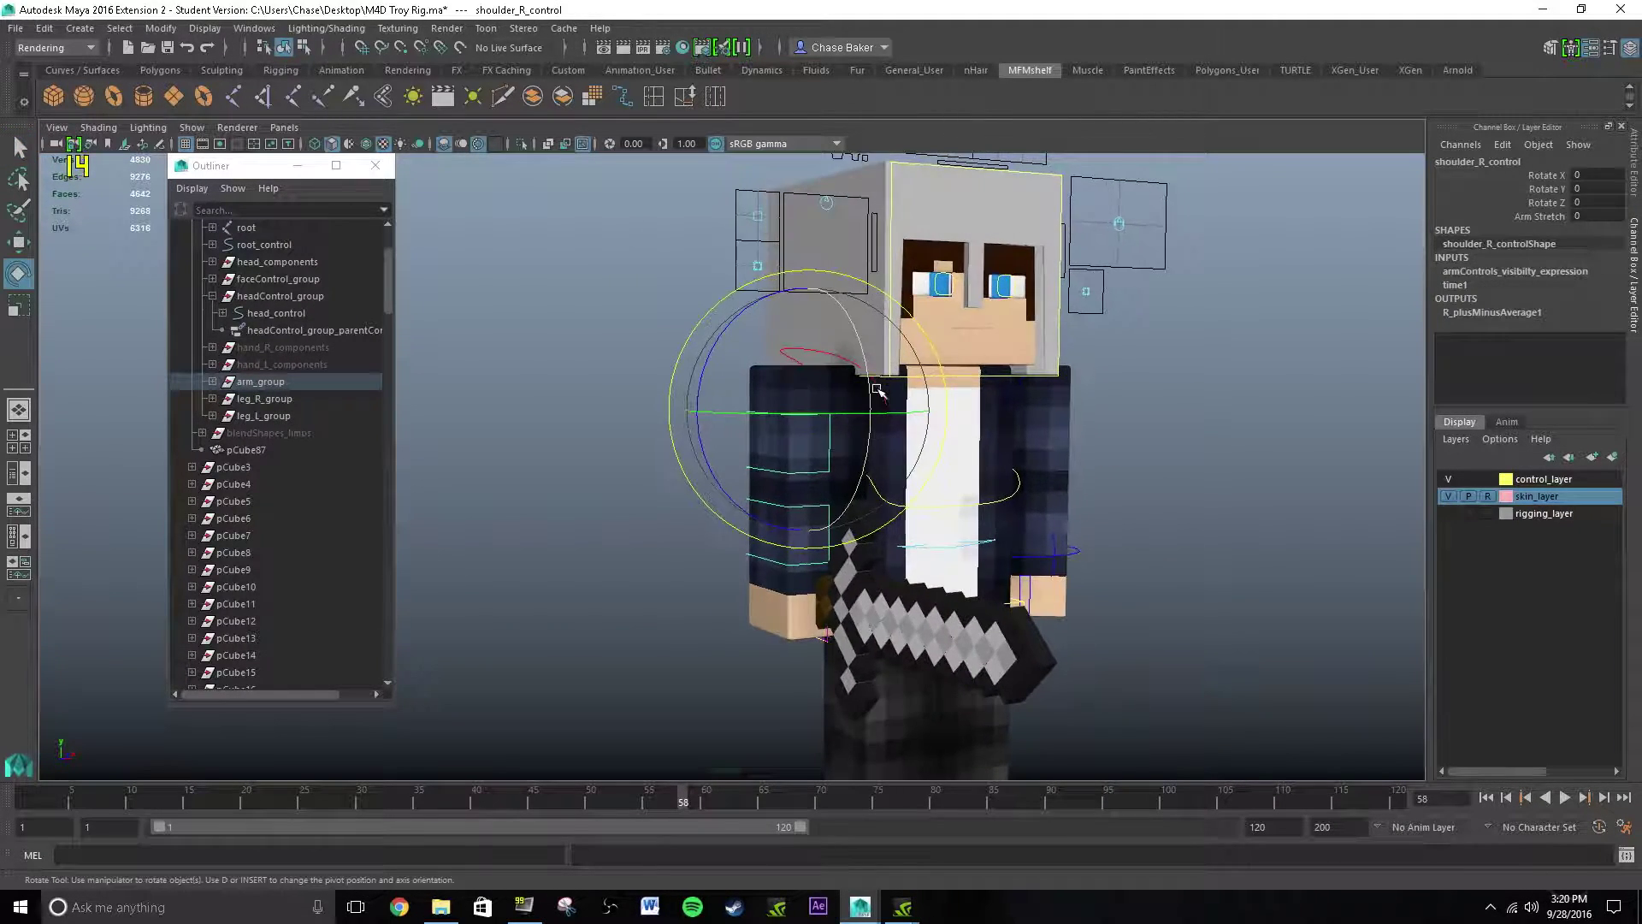
pyautogui.moveTo(738, 316); pyautogui.dragTo(993, 521)
pyautogui.hotkey('ctrl', 'z')
pyautogui.press('q')
pyautogui.click(995, 511)
pyautogui.press('w')
pyautogui.click(769, 374)
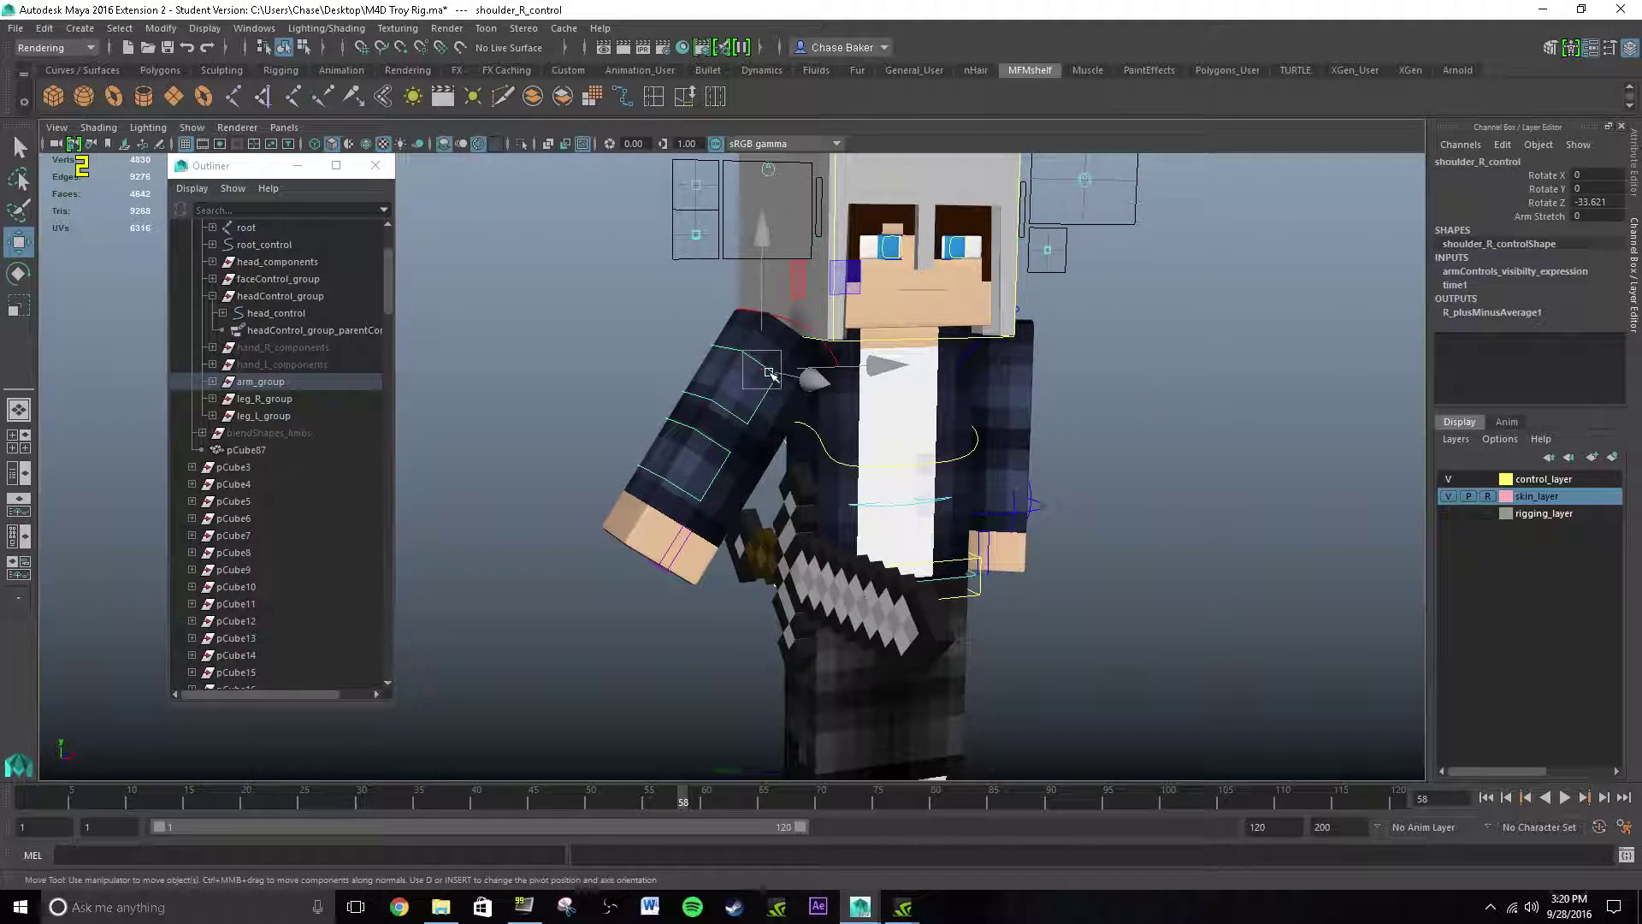
pyautogui.press('e')
pyautogui.moveTo(723, 417); pyautogui.dragTo(710, 432)
pyautogui.press('q')
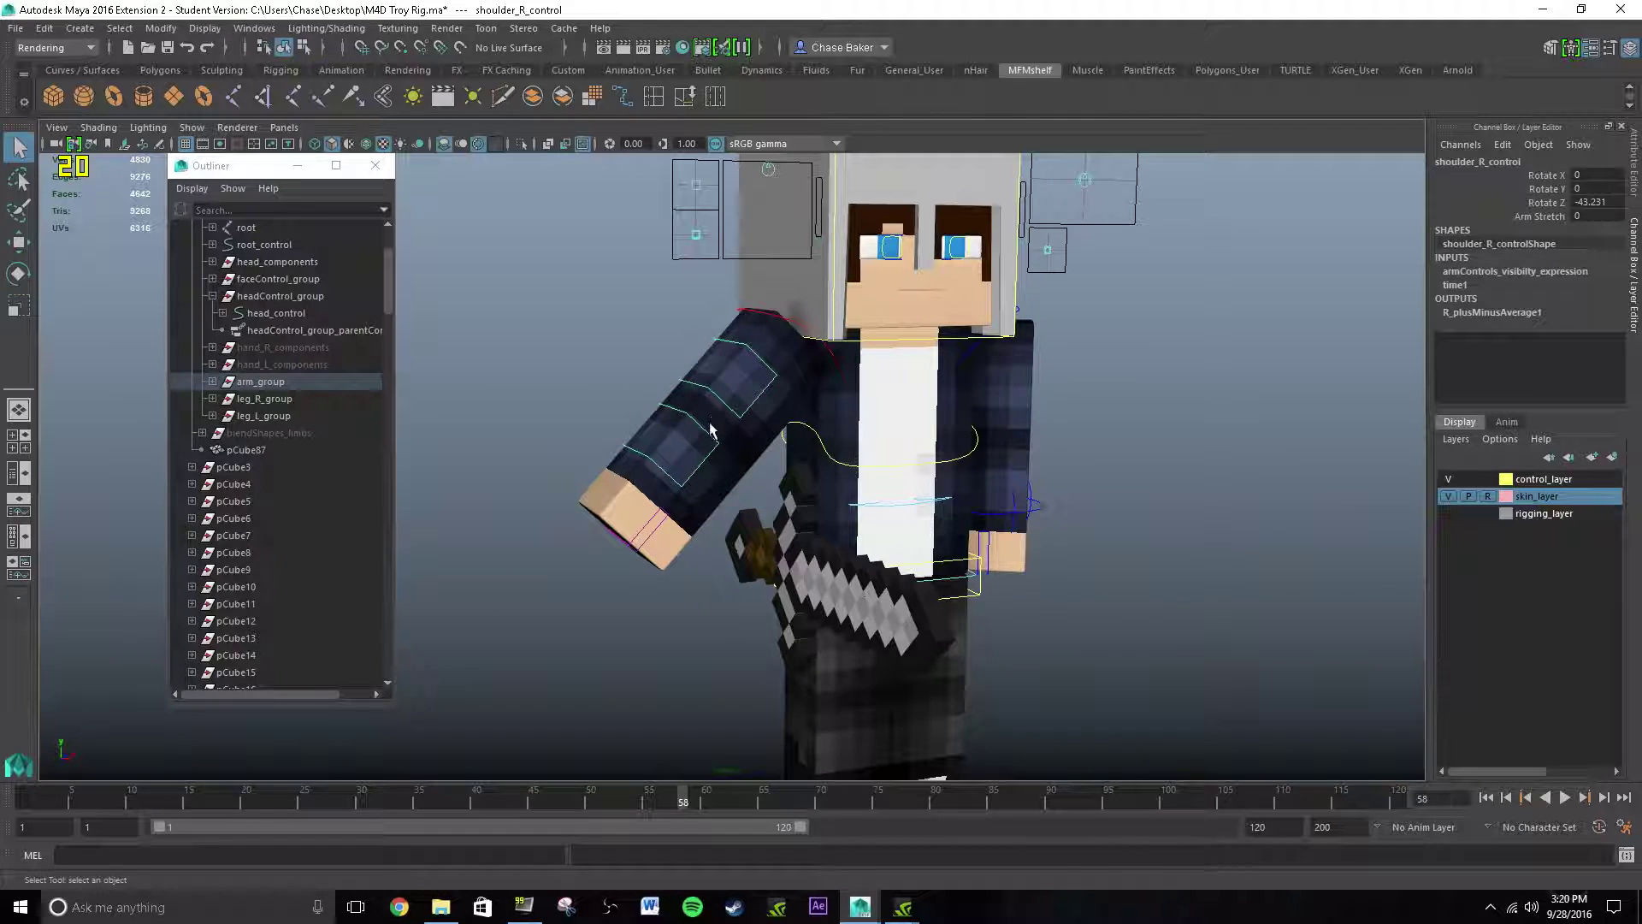
# Test-rotate elbow_R_control and undo the shoulder and elbow rotations.
pyautogui.click(710, 430)
pyautogui.click(713, 437)
pyautogui.press('e')
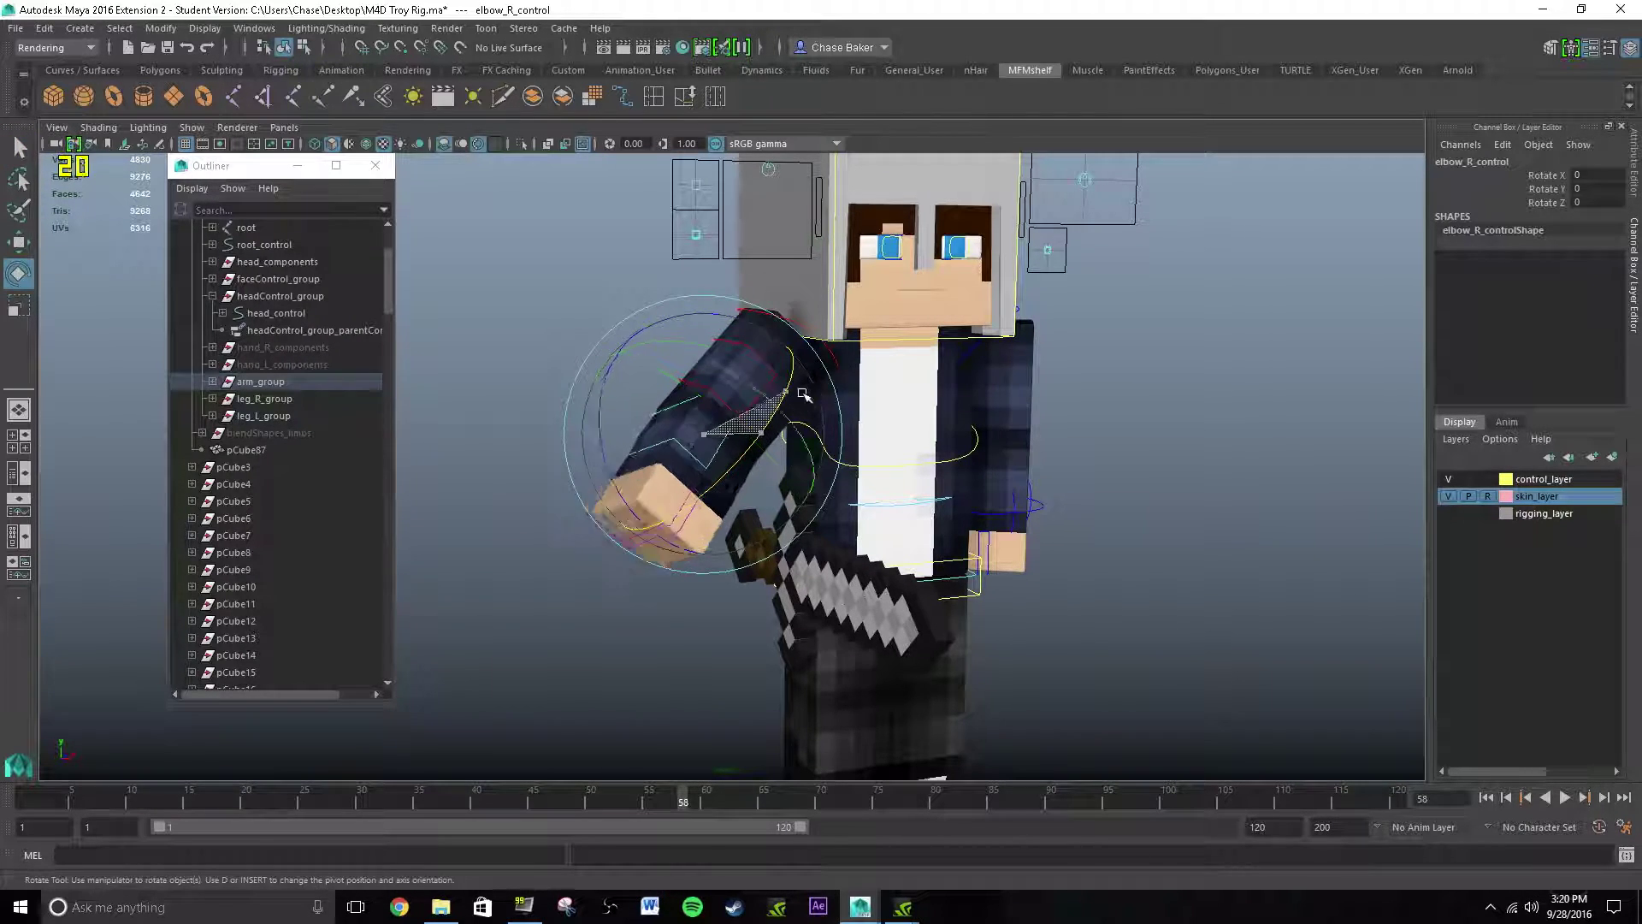
pyautogui.hotkey('ctrl', 'z')
pyautogui.hotkey('ctrl', 'z')
pyautogui.press('q')
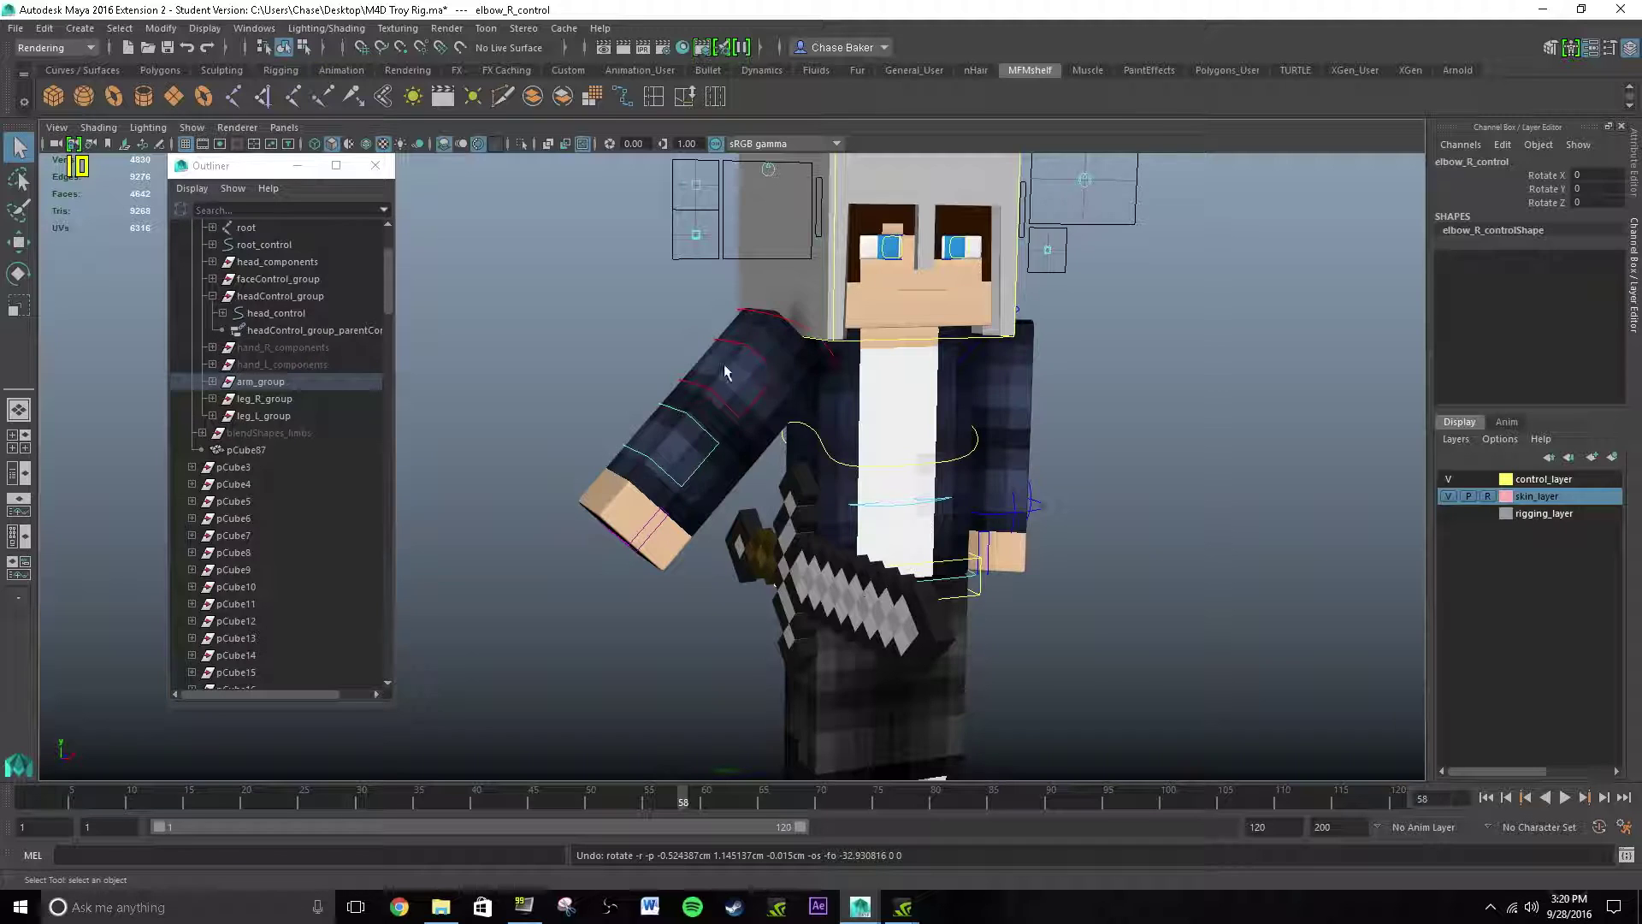
pyautogui.click(753, 407)
pyautogui.click(770, 409)
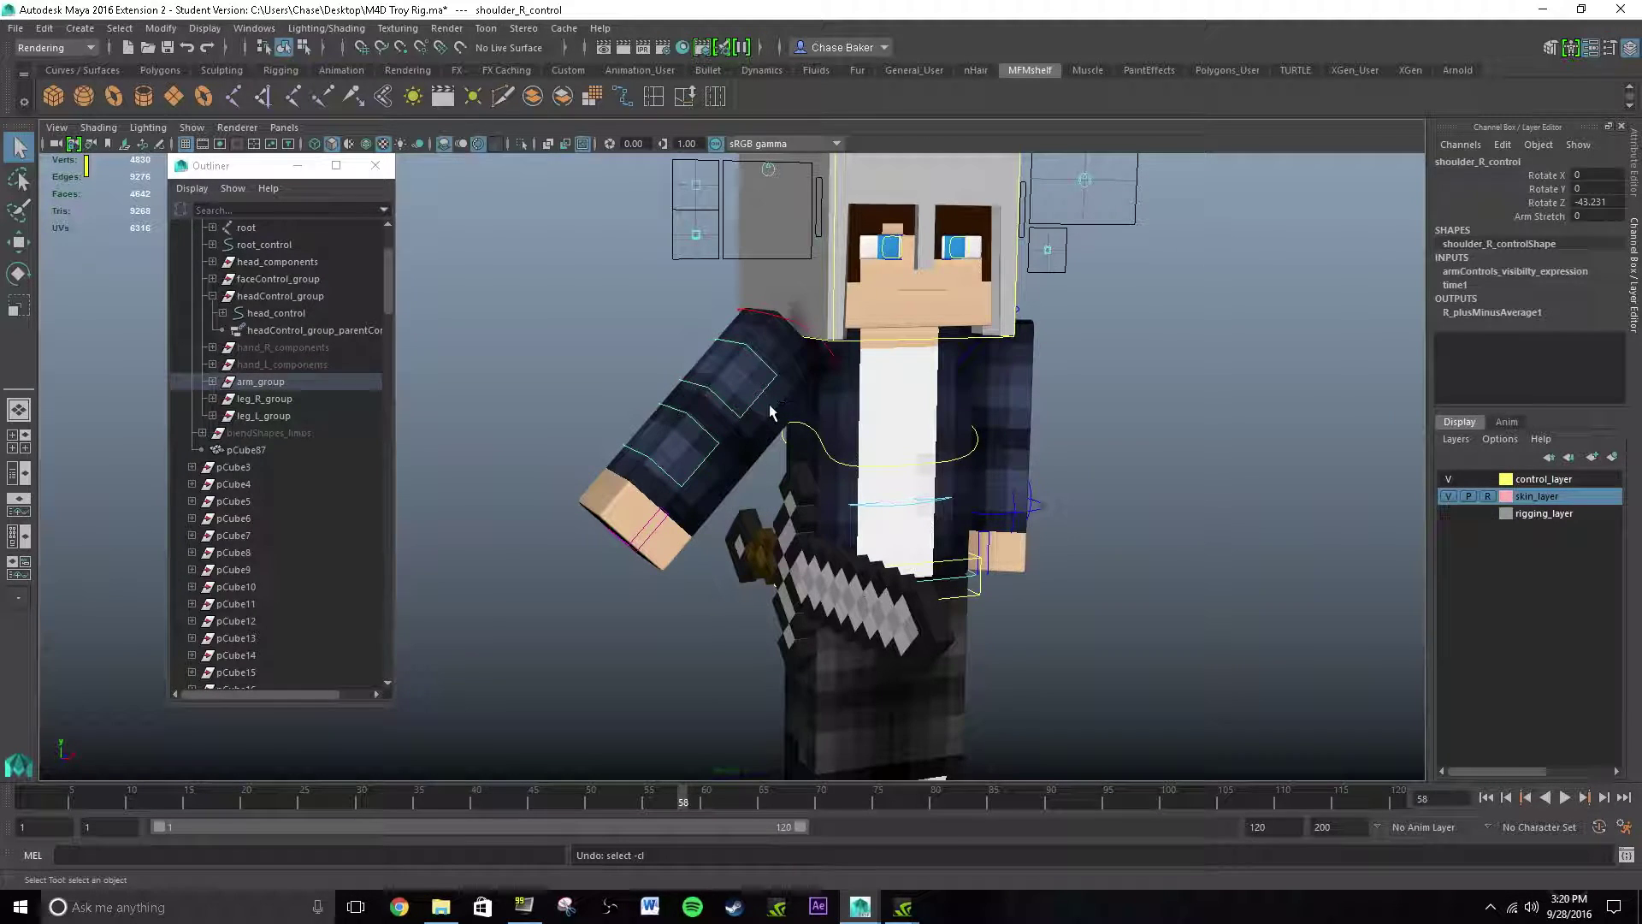
pyautogui.hotkey('ctrl', 'z')
pyautogui.hotkey('ctrl', 'z')
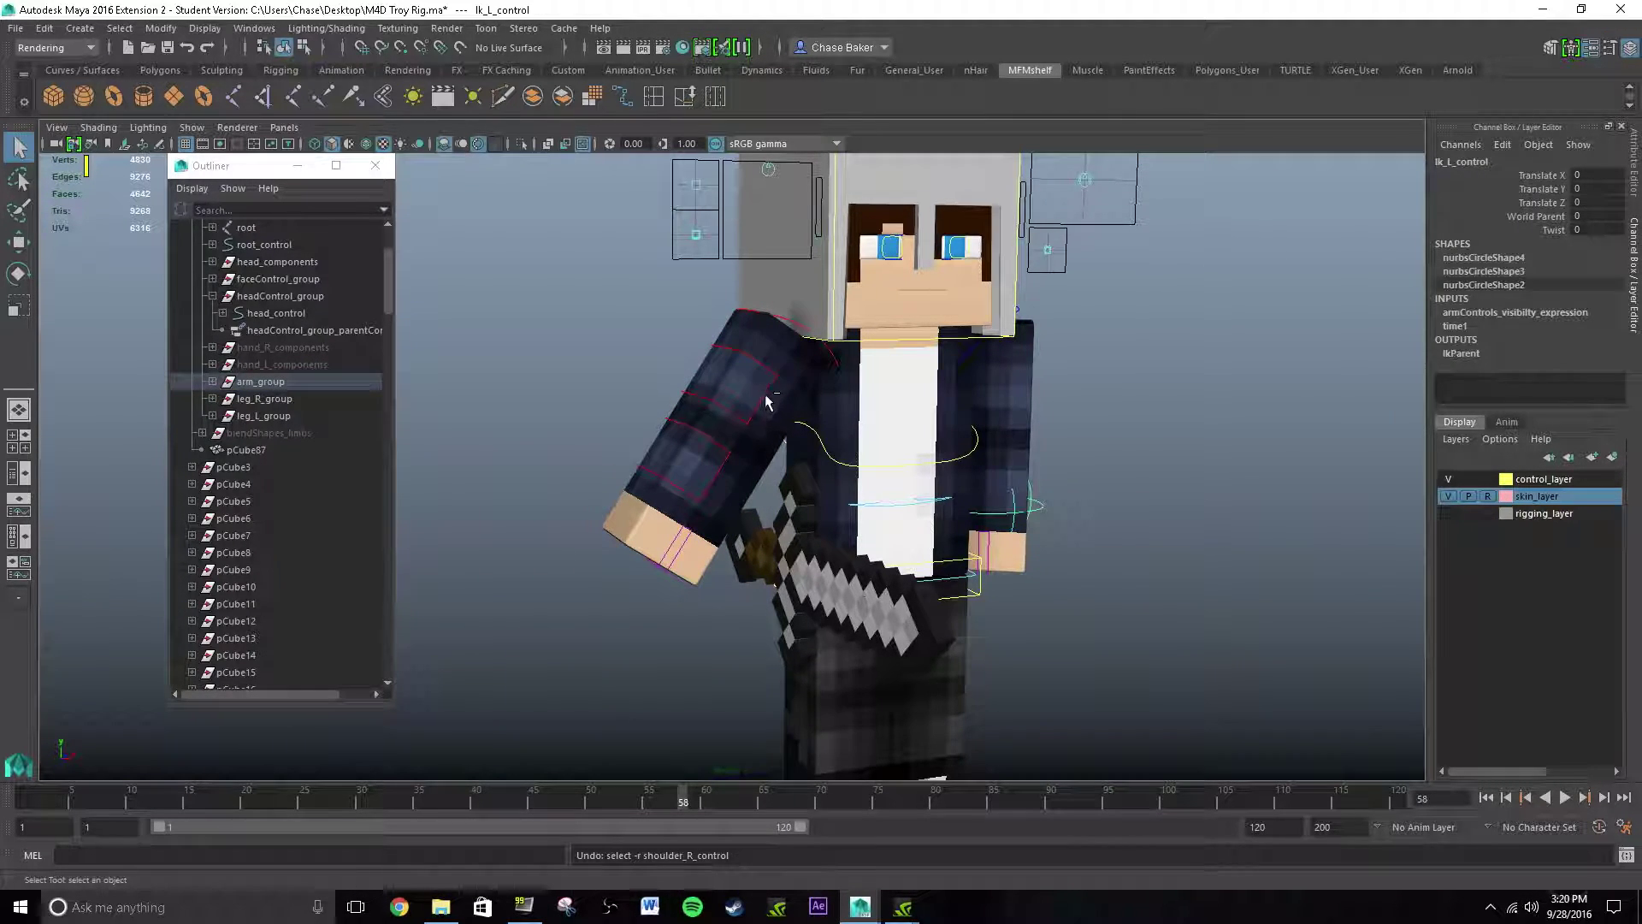
pyautogui.hotkey('ctrl', 'z')
pyautogui.hotkey('ctrl', 'z')
# Expand arm_group and armFk_R_control_group in the Outliner down to elbow_R_control and select that control.
pyautogui.click(766, 375)
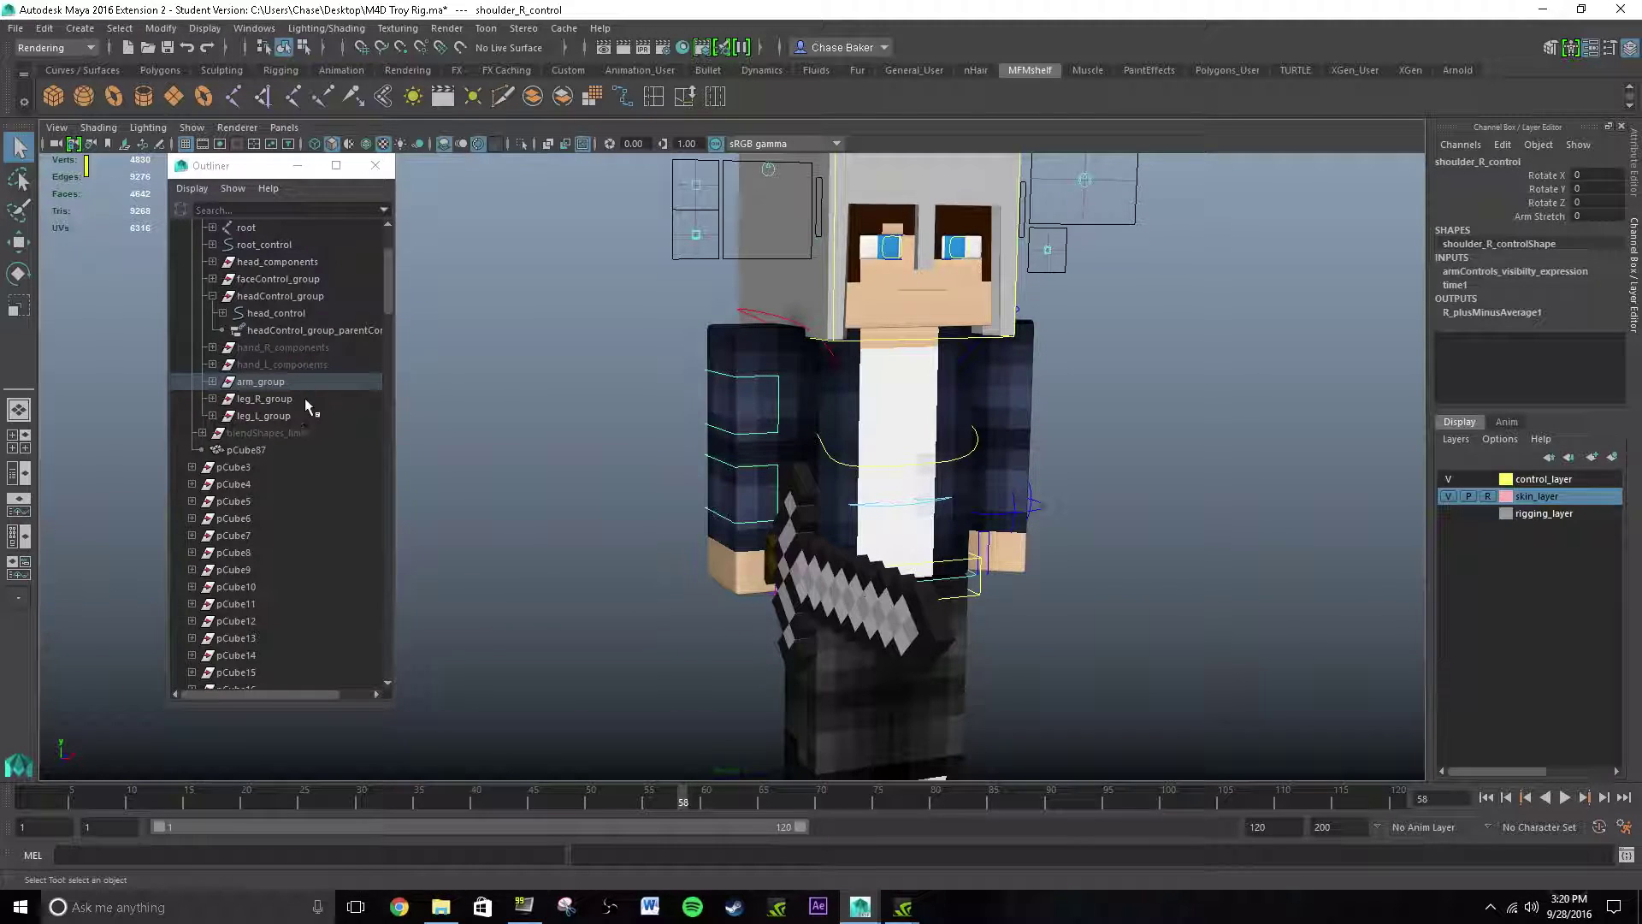
pyautogui.click(212, 382)
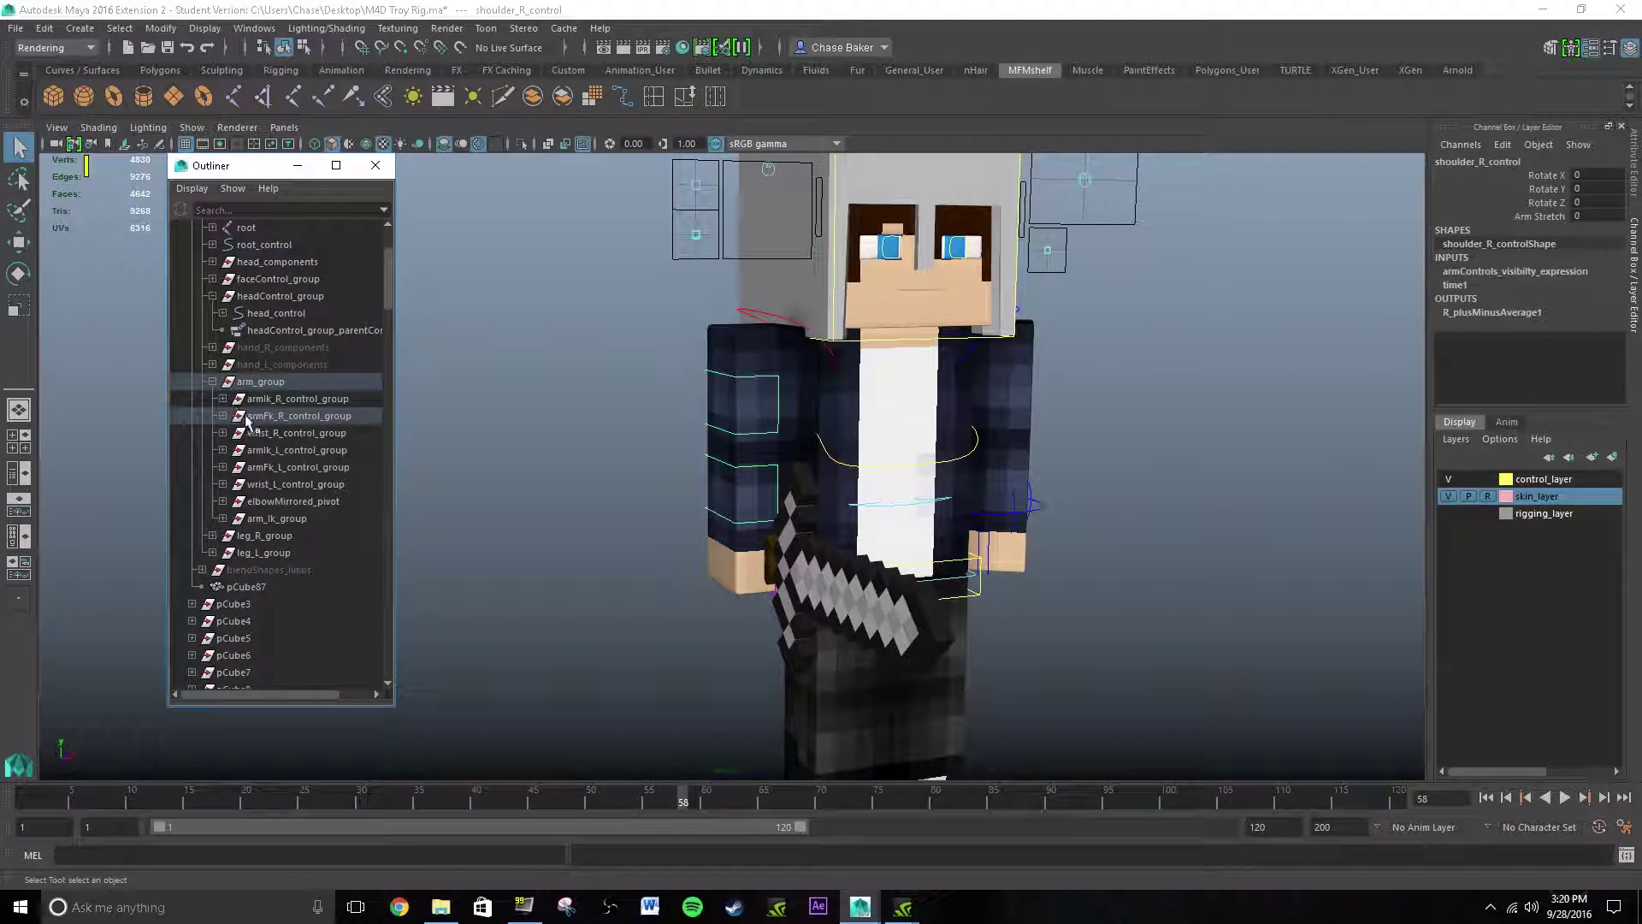
pyautogui.click(222, 417)
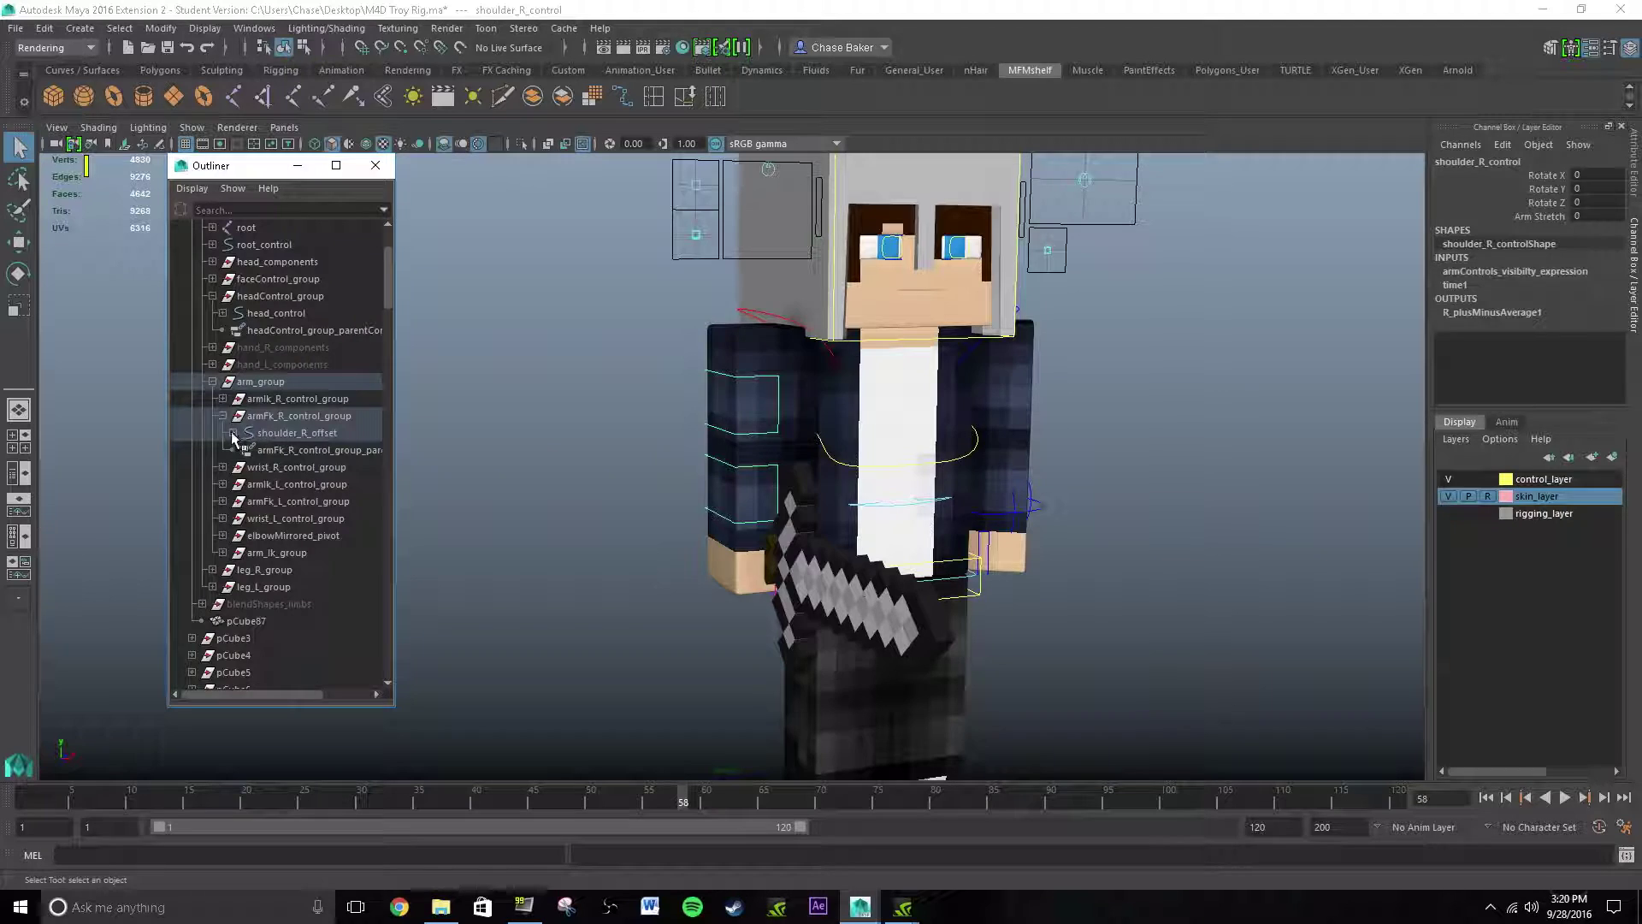
pyautogui.click(233, 433)
pyautogui.click(243, 451)
pyautogui.click(284, 468)
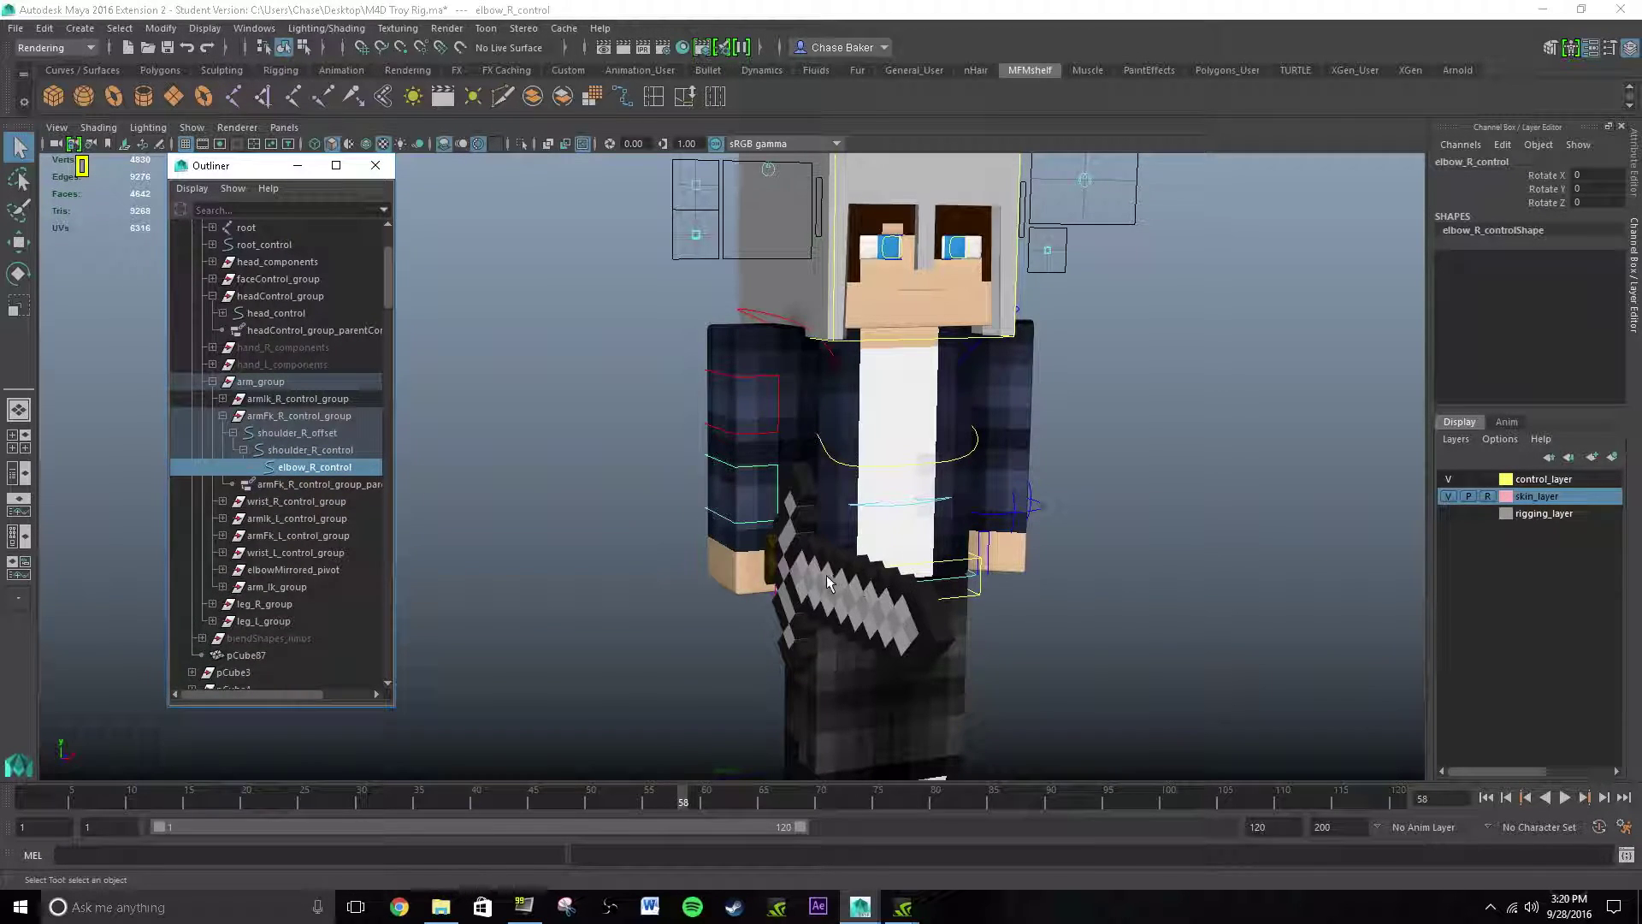
# Select the sword node pCube87 and parent it under elbow_R_control in the Outliner.
pyautogui.click(766, 588)
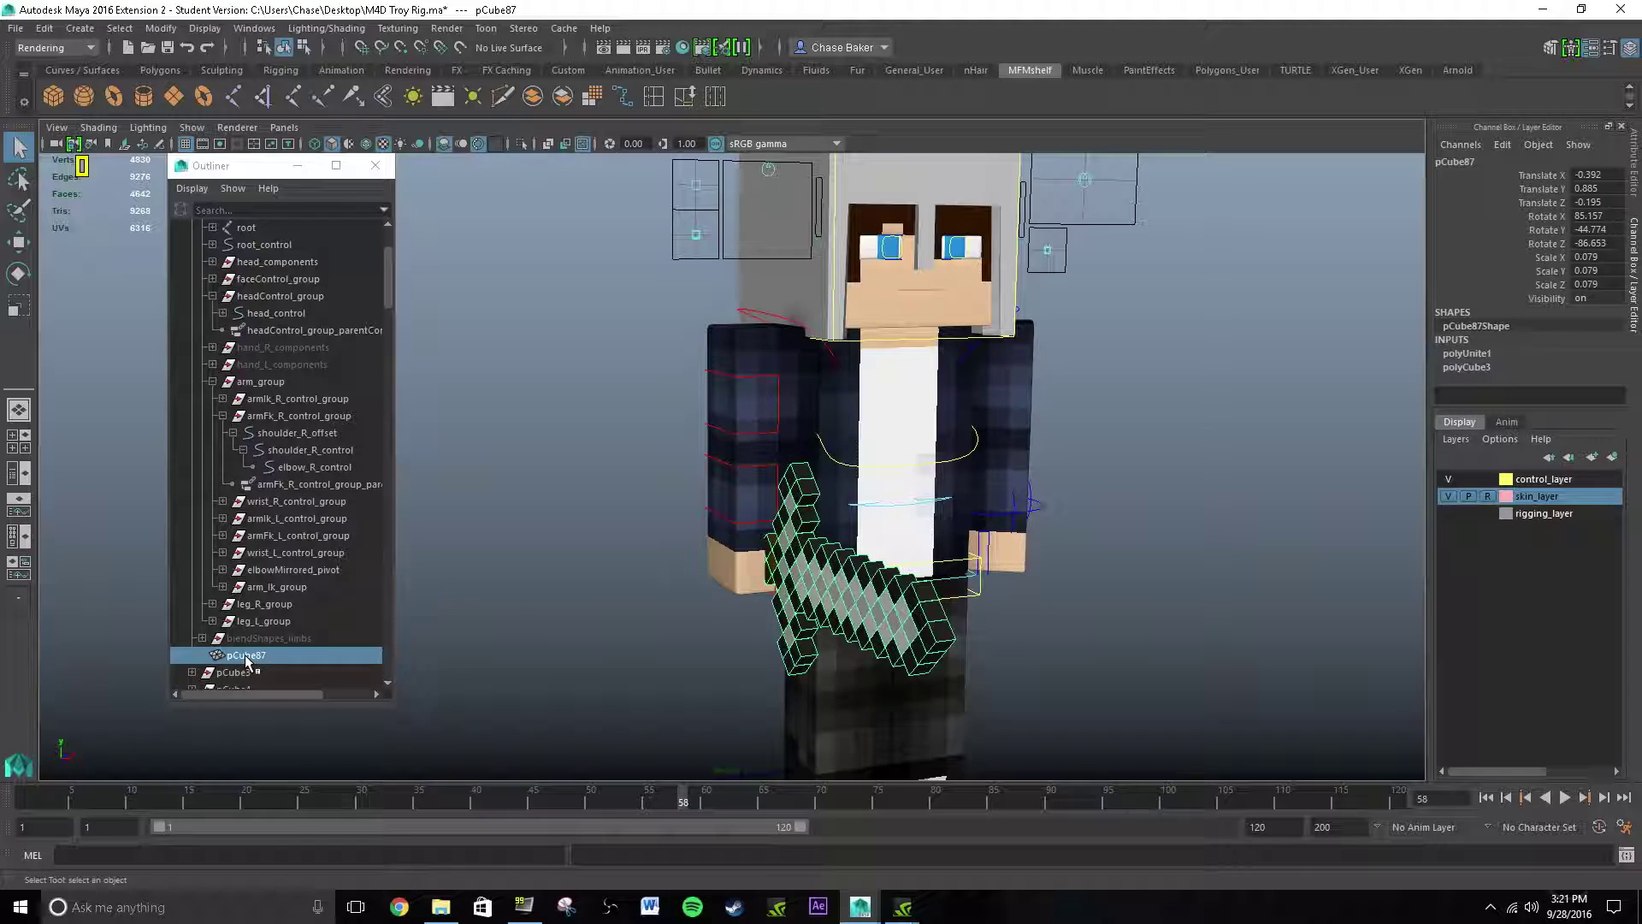
pyautogui.moveTo(246, 658); pyautogui.dragTo(257, 652, button='middle')
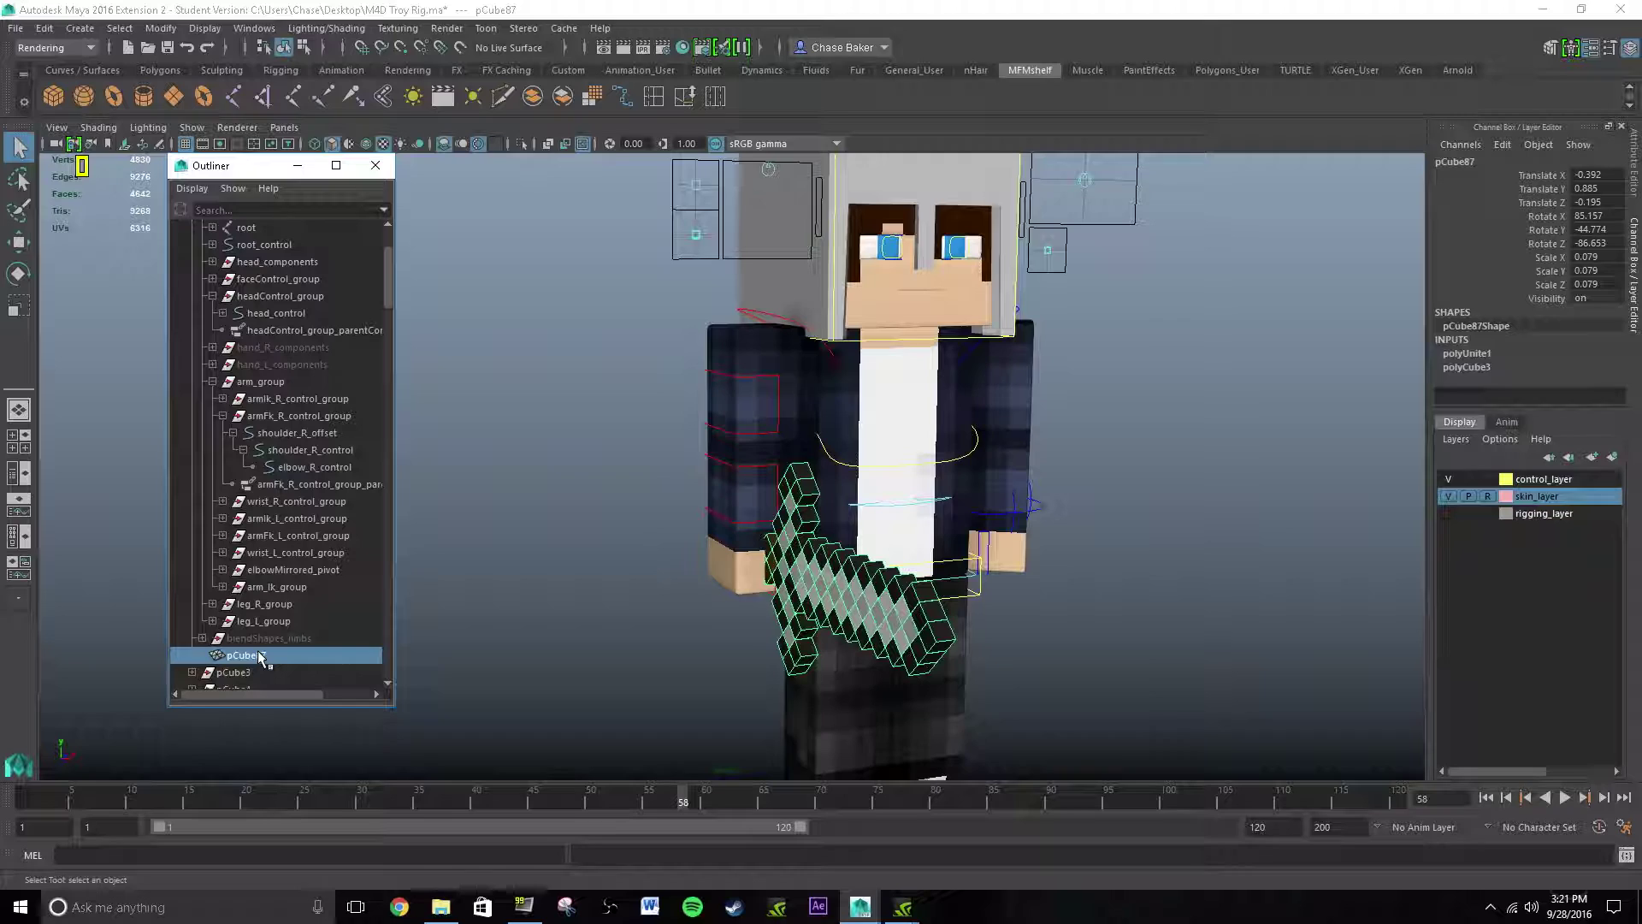
pyautogui.moveTo(260, 657)
pyautogui.mouseDown()
pyautogui.moveTo(279, 424)
pyautogui.moveTo(284, 653)
pyautogui.mouseUp()
pyautogui.moveTo(253, 654); pyautogui.dragTo(285, 468, button='middle')
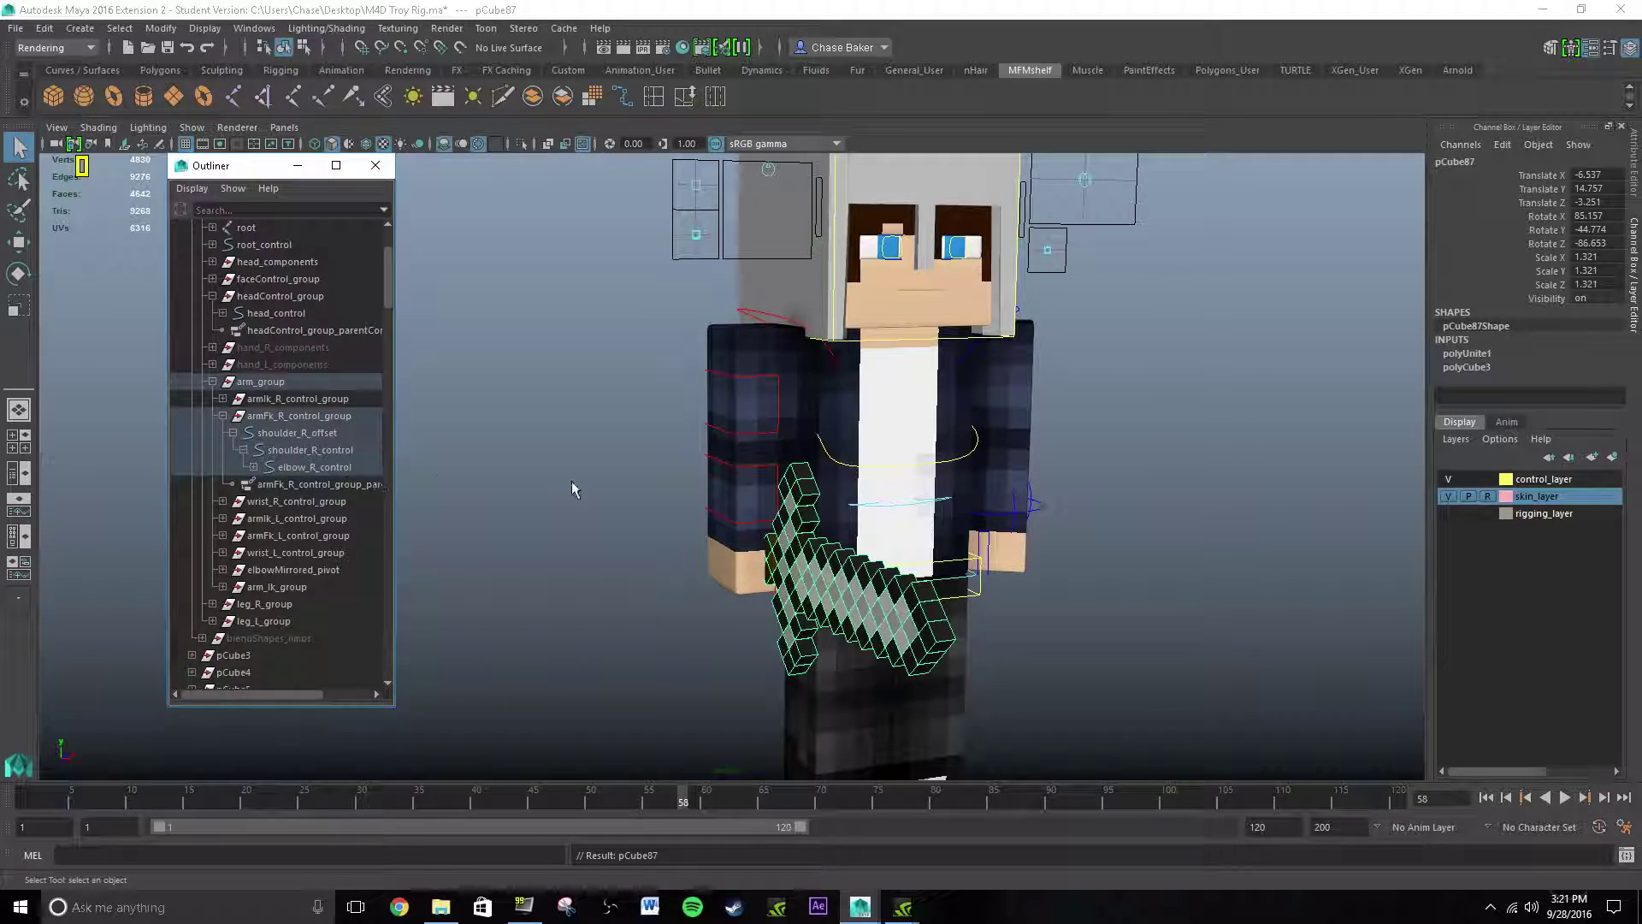
# Test-rotate shoulder_R_control with the sword attached and undo the rotation.
pyautogui.click(740, 400)
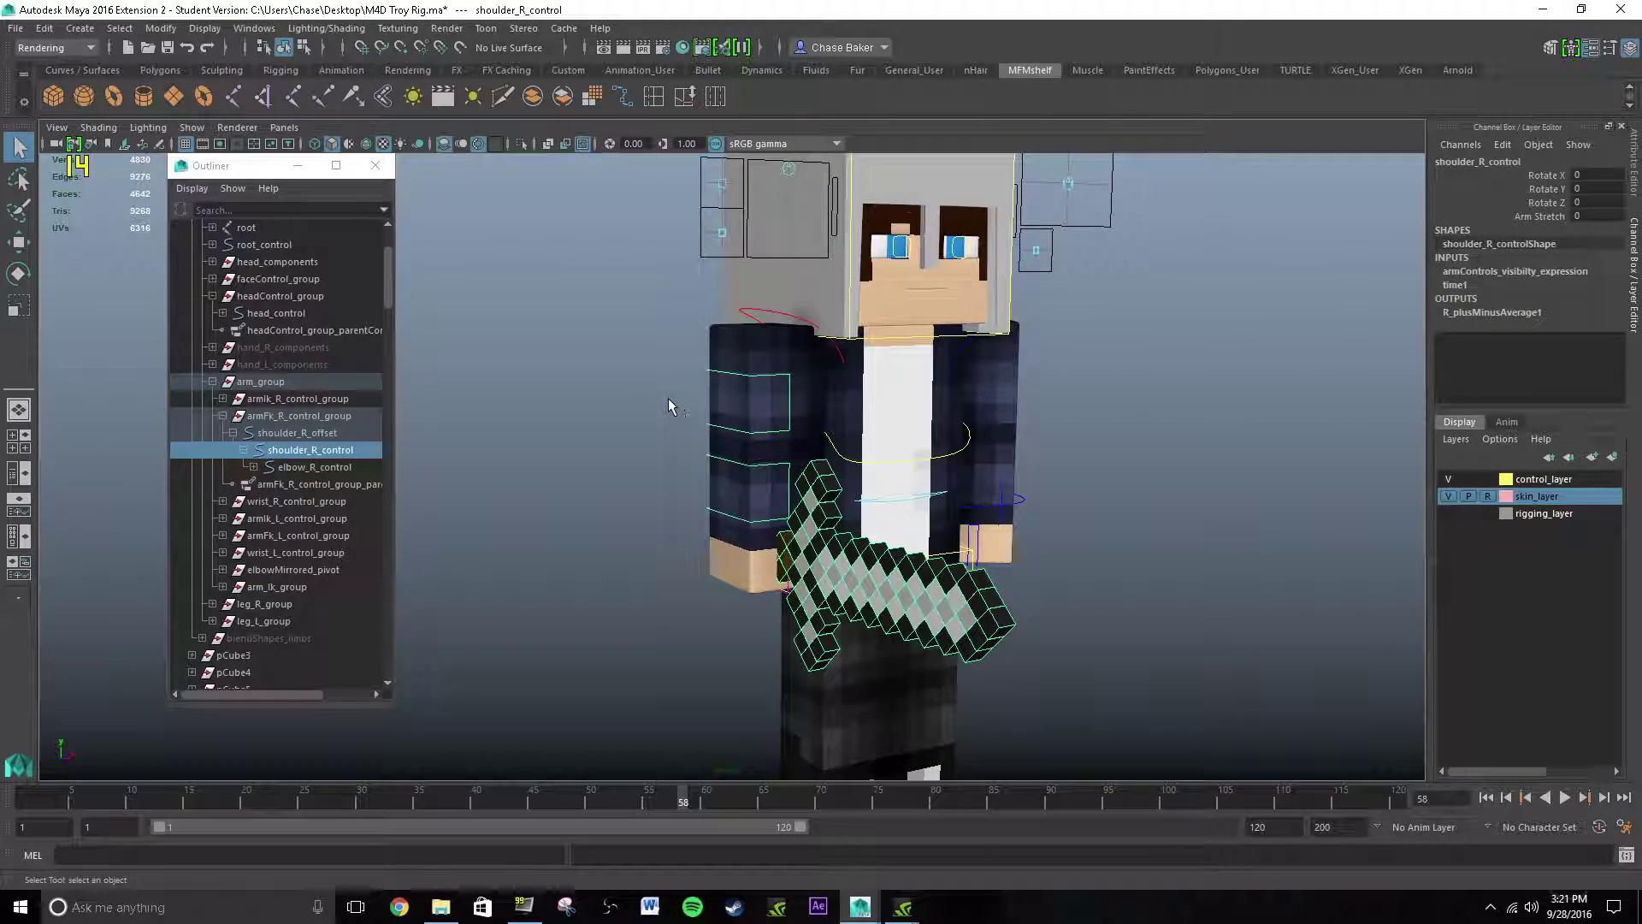
pyautogui.click(668, 398)
pyautogui.click(765, 378)
pyautogui.press('e')
pyautogui.moveTo(736, 429); pyautogui.dragTo(683, 393)
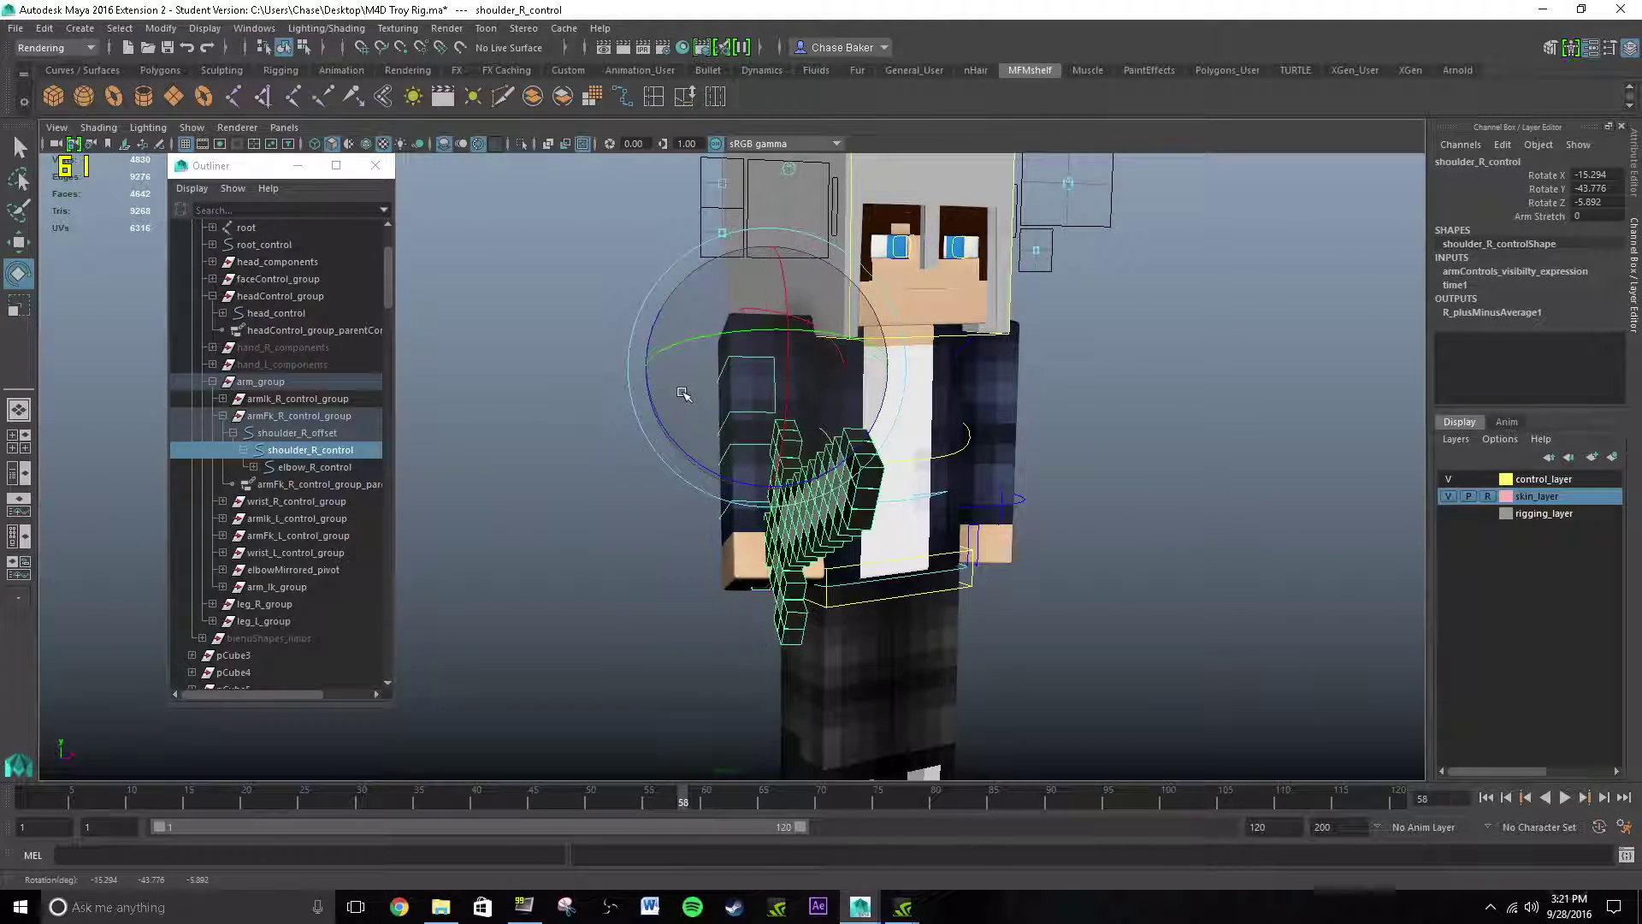
pyautogui.hotkey('ctrl', 'z')
pyautogui.hotkey('ctrl', 'z')
pyautogui.hotkey('ctrl', 'z')
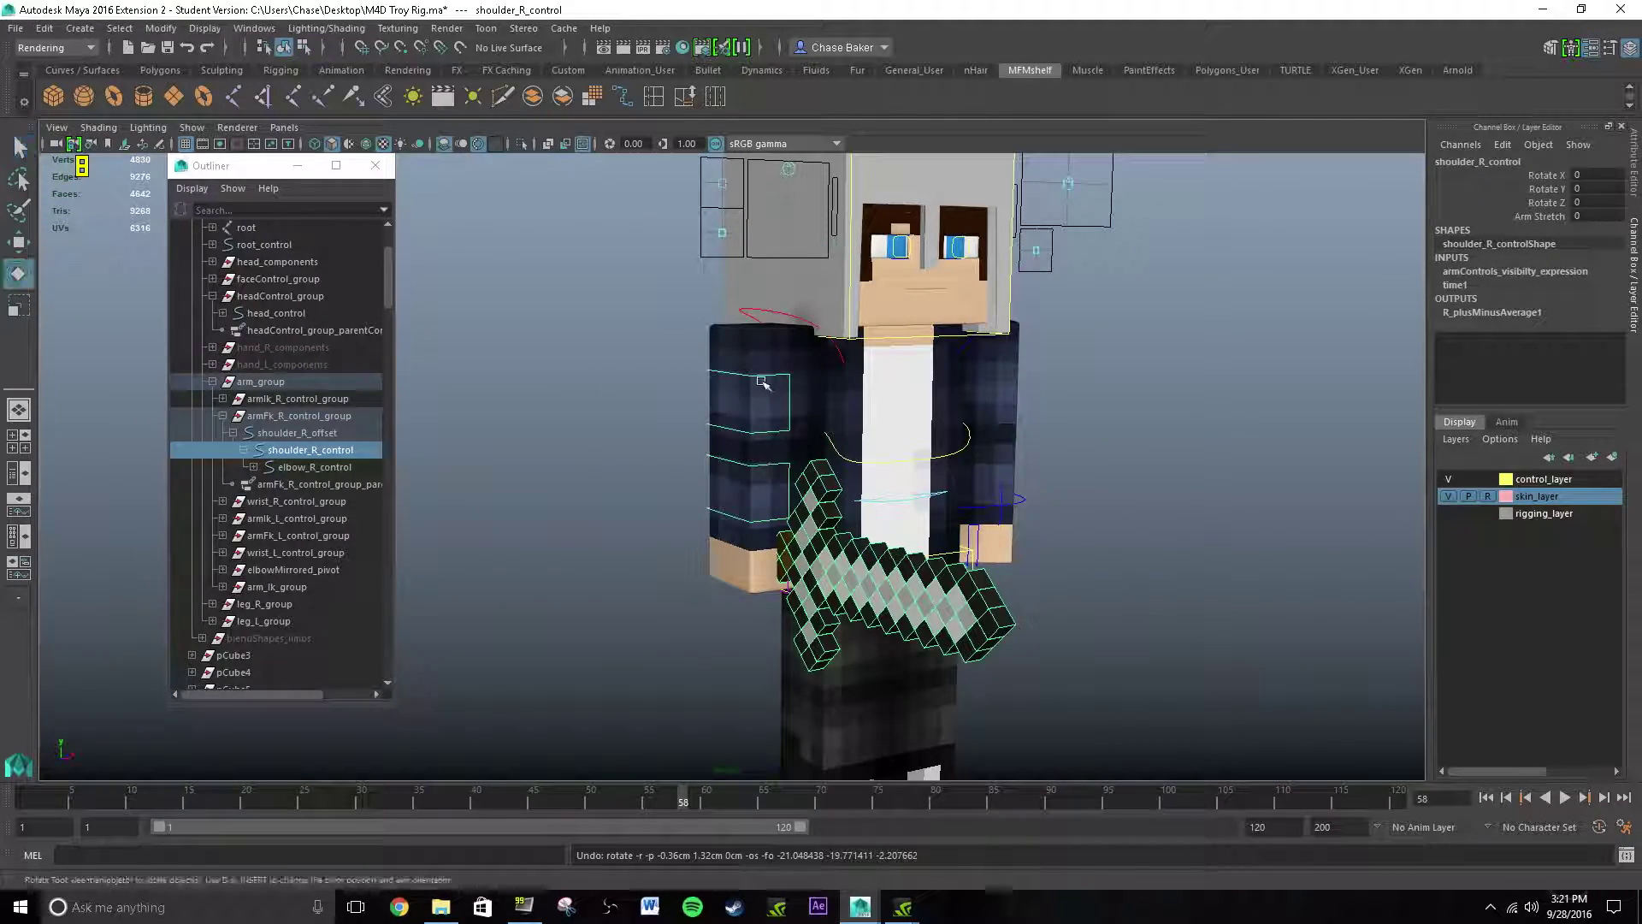
# Test-pose the right arm by rotating shoulder_R_control outward about Z and bending elbow_R_control.
pyautogui.press('e')
pyautogui.moveTo(670, 331); pyautogui.dragTo(687, 301)
pyautogui.press('q')
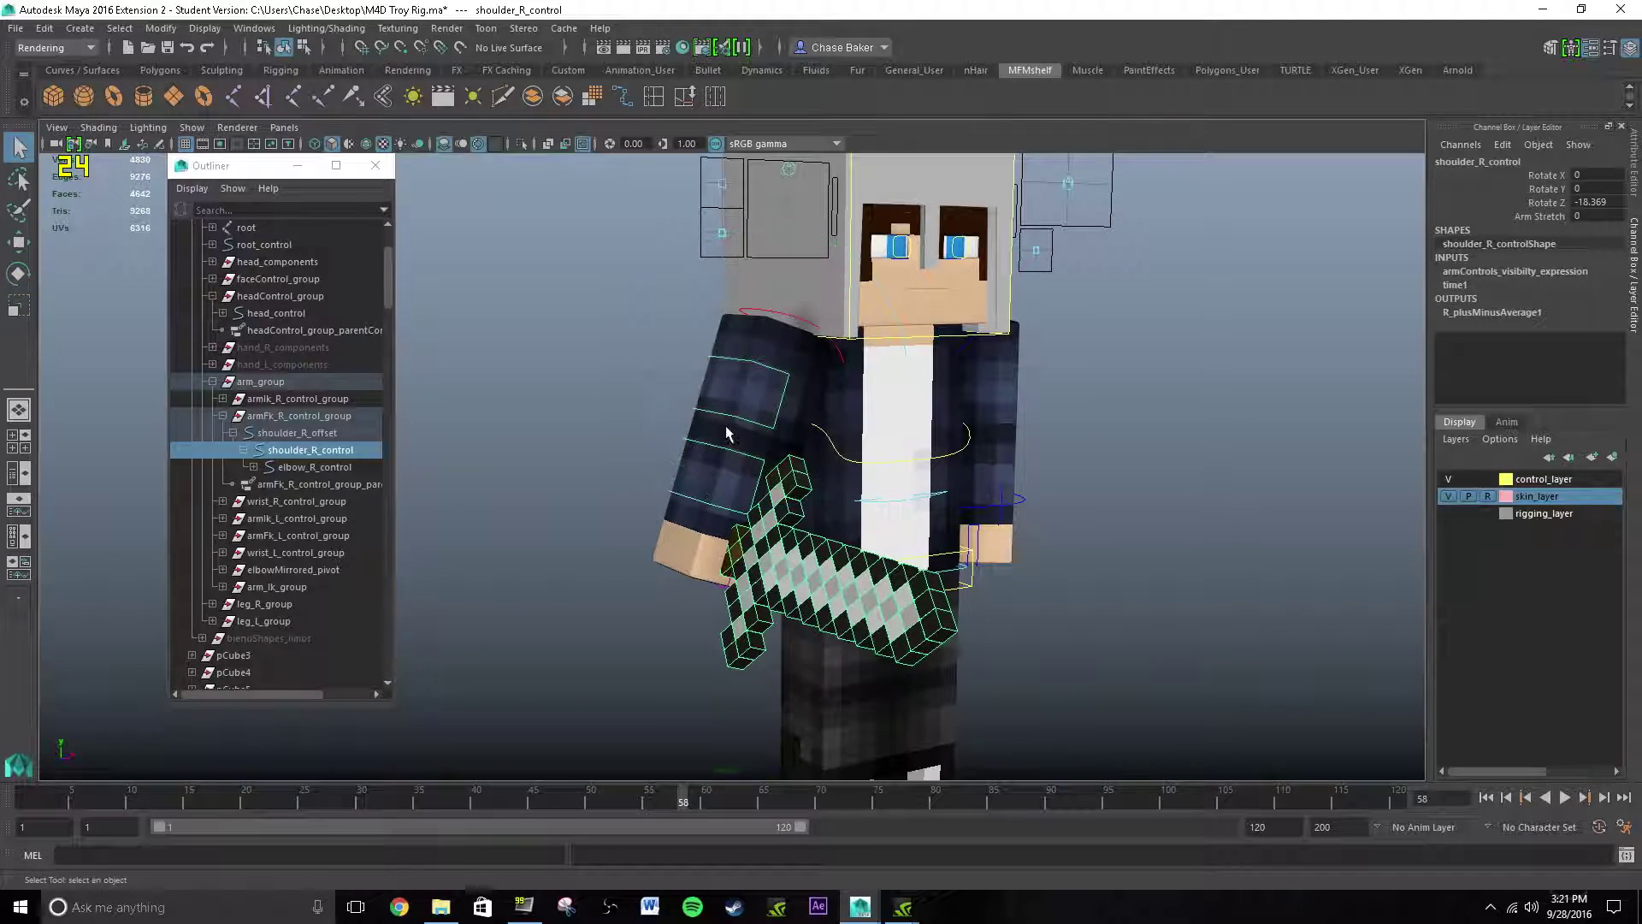
pyautogui.click(728, 451)
pyautogui.press('e')
pyautogui.moveTo(811, 414); pyautogui.dragTo(728, 513)
pyautogui.press('q')
# Rotate shoulder_R_control and elbow_R_control into further test poses with the sword attached.
pyautogui.click(769, 371)
pyautogui.press('e')
pyautogui.press('q')
pyautogui.press('e')
pyautogui.press('q')
pyautogui.press('e')
pyautogui.press('q')
pyautogui.click(710, 420)
pyautogui.press('e')
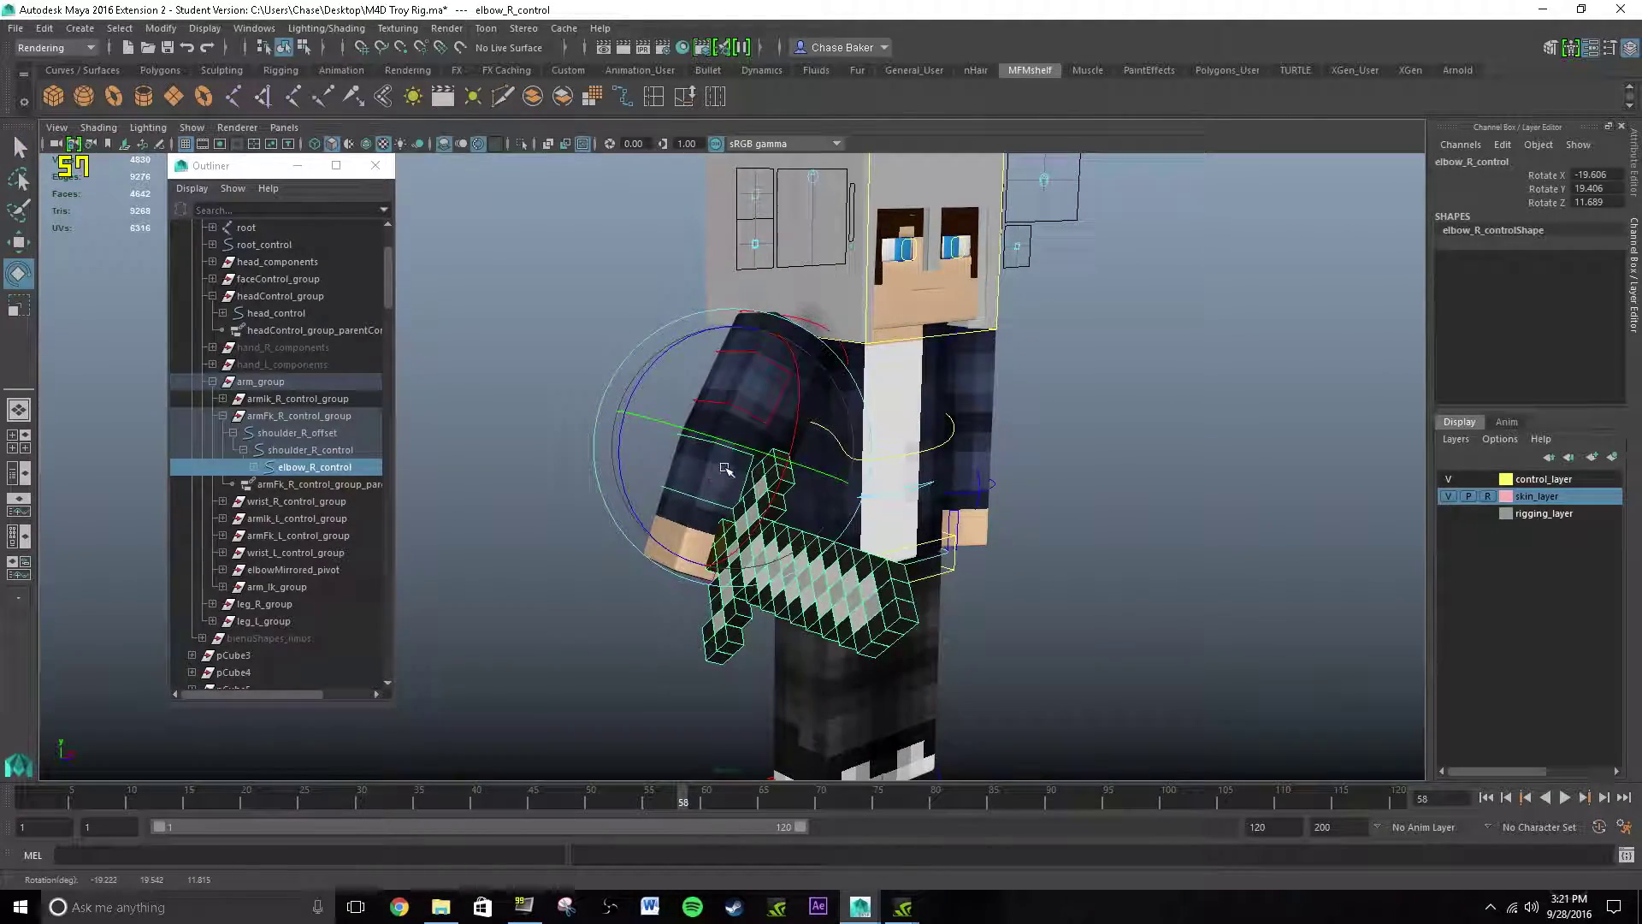
# Undo all test rotations of the right shoulder and elbow controls.
pyautogui.press('q')
pyautogui.hotkey('ctrl', 'z')
pyautogui.hotkey('ctrl', 'z')
pyautogui.hotkey('ctrl', 'z')
pyautogui.hotkey('ctrl', 'z')
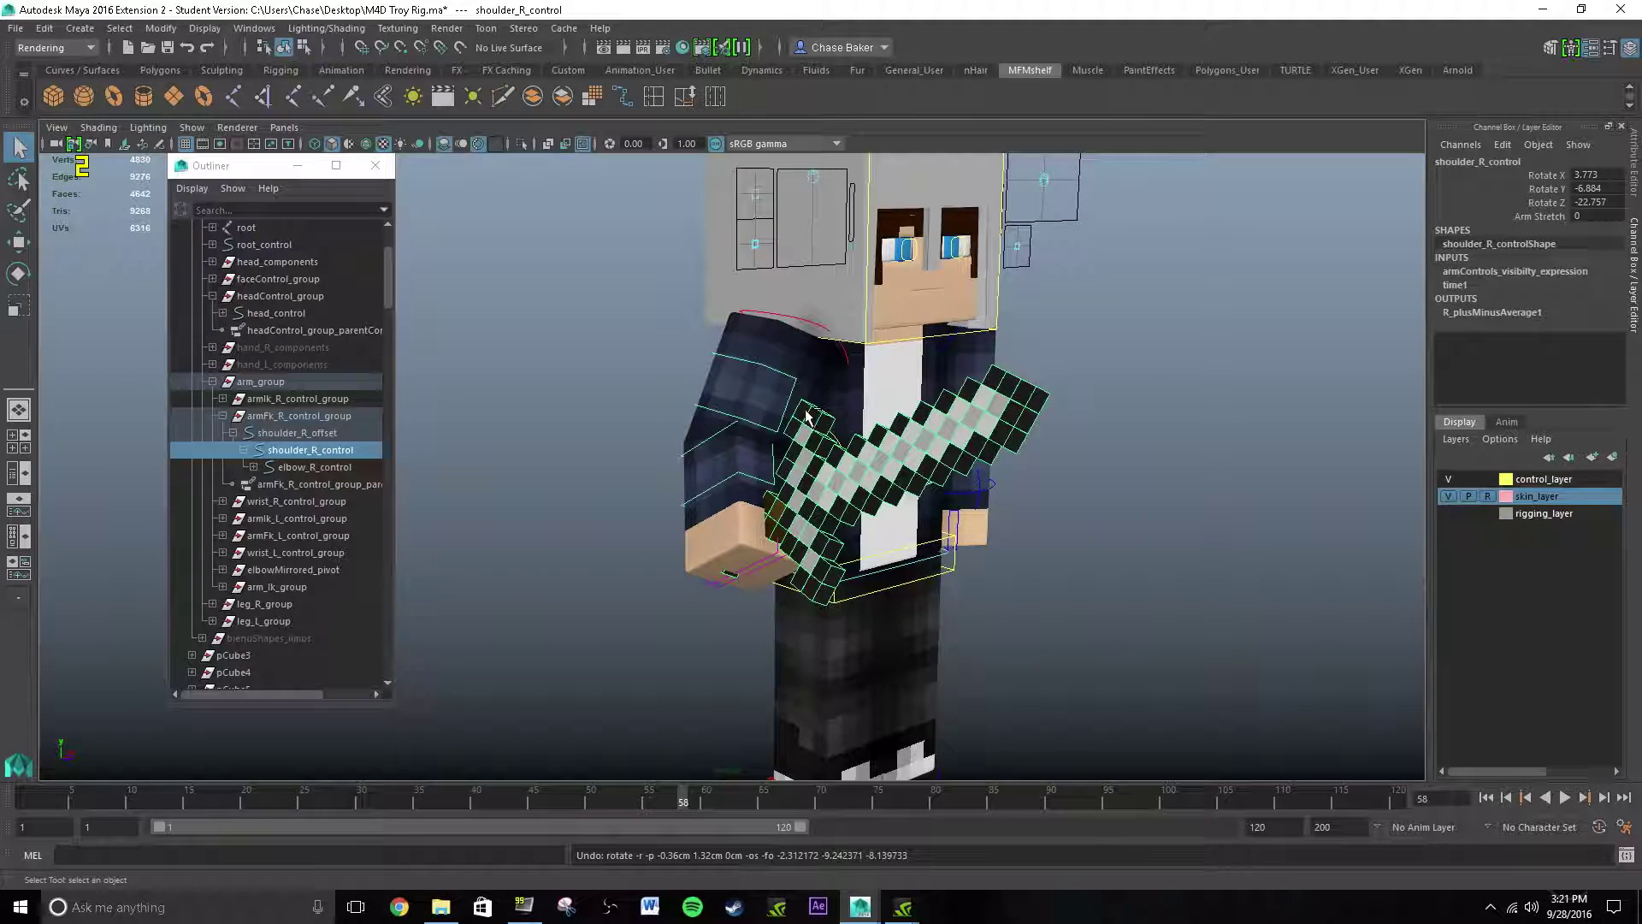
pyautogui.hotkey('ctrl', 'z')
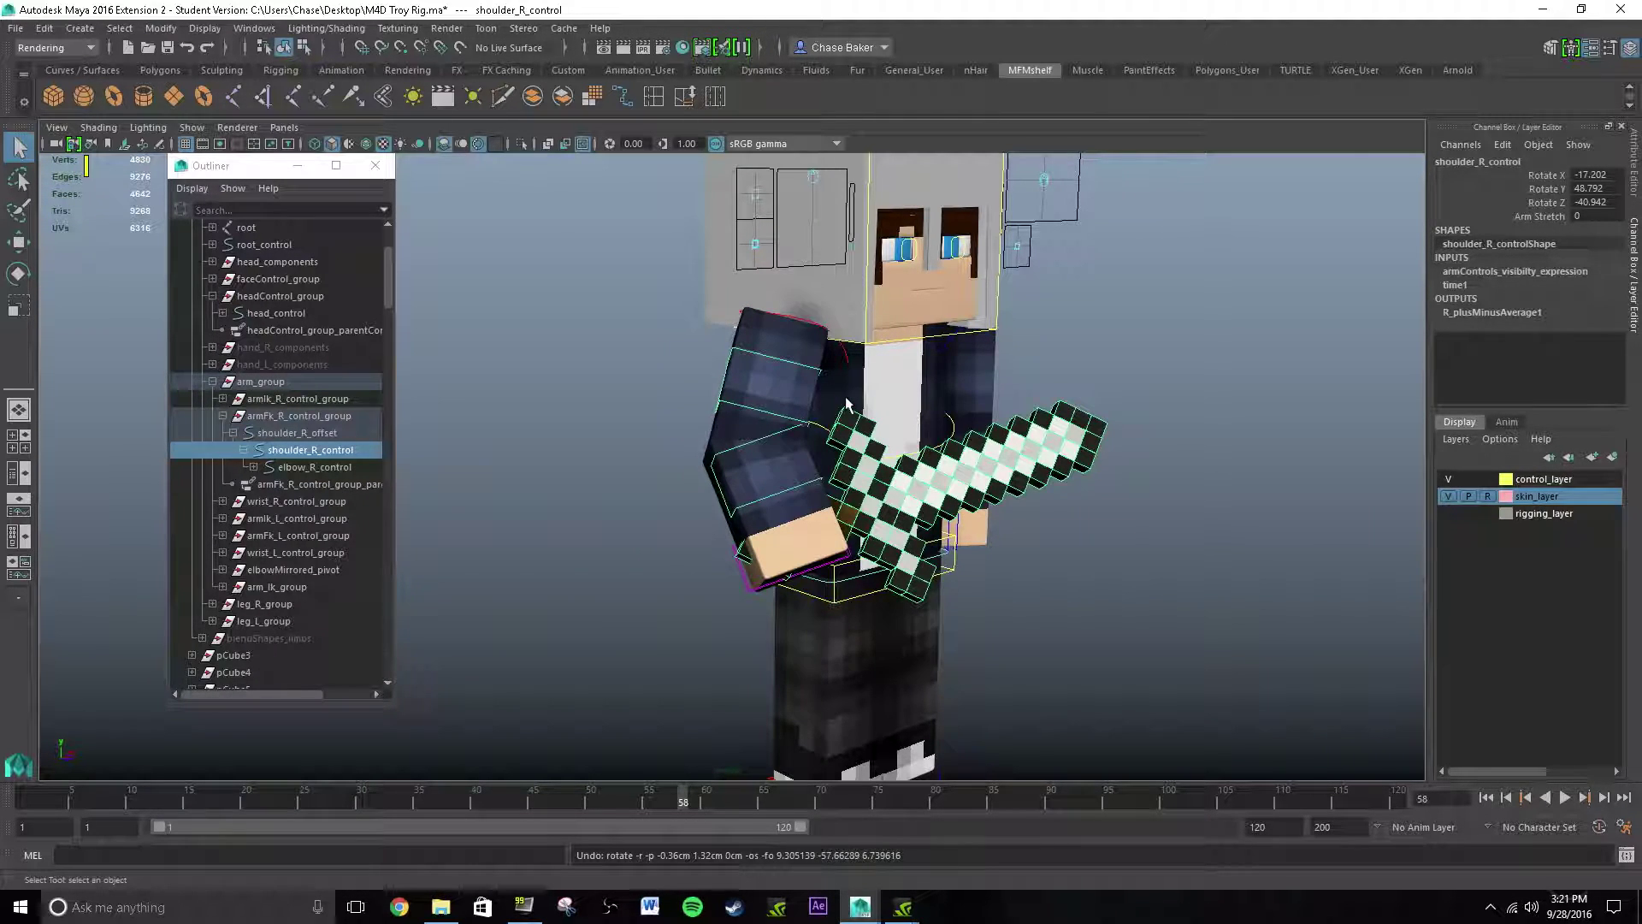
pyautogui.hotkey('ctrl', 'z')
pyautogui.hotkey('ctrl', 'z')
pyautogui.hotkey('ctrl', 'z')
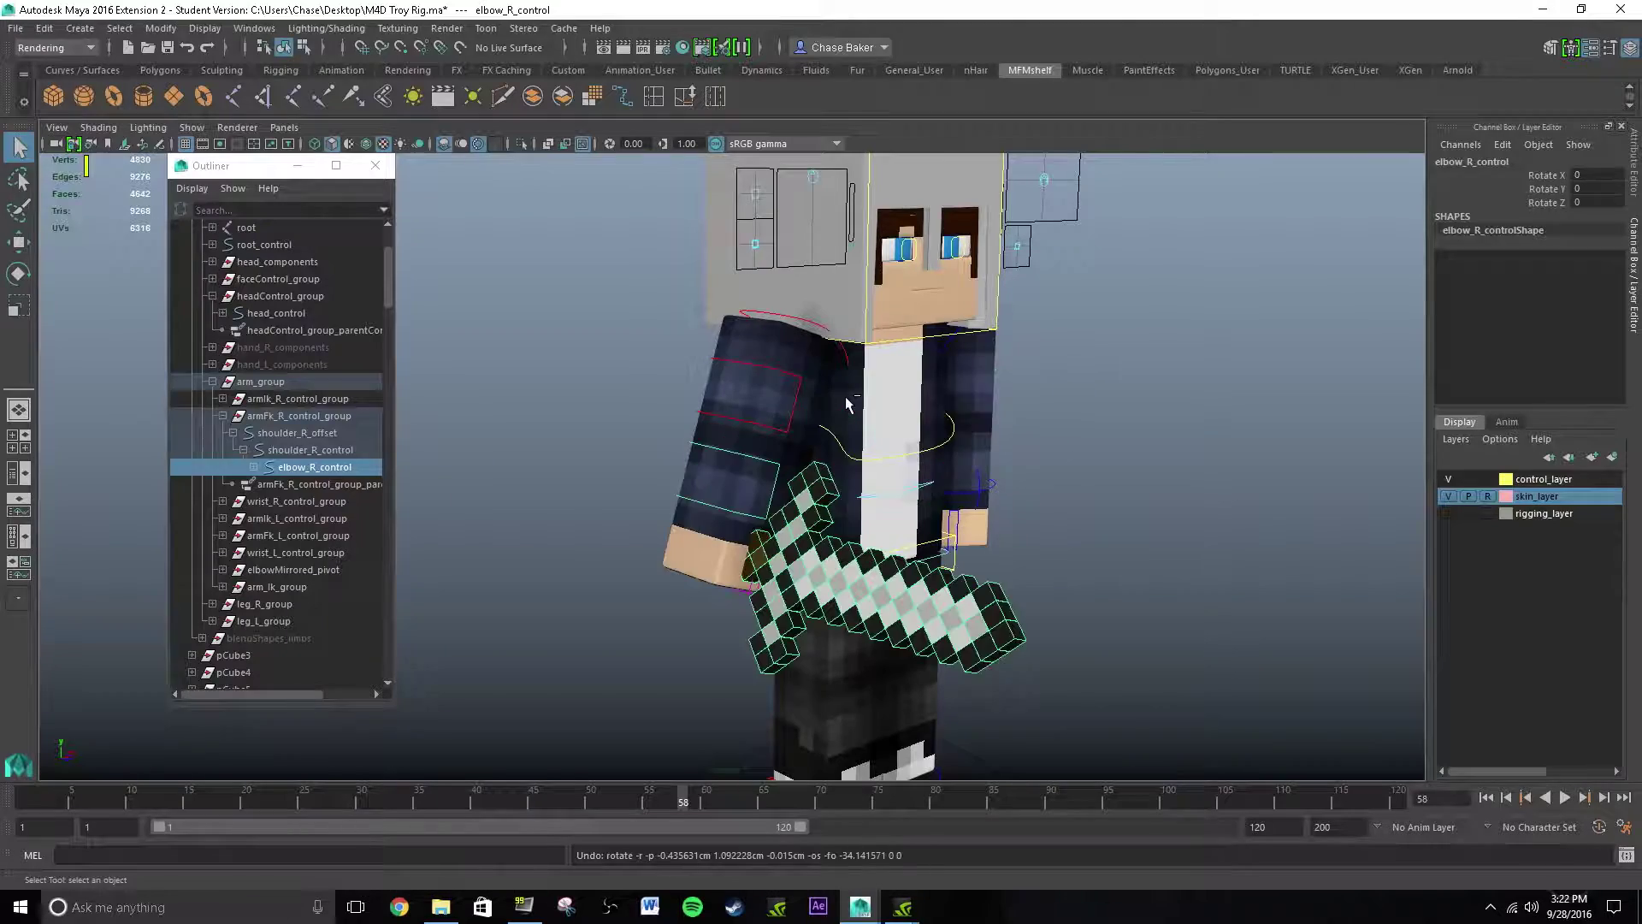
pyautogui.hotkey('ctrl', 'z')
pyautogui.hotkey('ctrl', 'z')
pyautogui.hotkey('ctrl', 'z')
# Test-rotate the torso control and undo the rotation.
pyautogui.keyDown('alt'); pyautogui.moveTo(847, 405); pyautogui.dragTo(836, 550); pyautogui.keyUp('alt')
pyautogui.click(759, 447)
pyautogui.press('e')
pyautogui.press('q')
pyautogui.hotkey('ctrl', 'z')
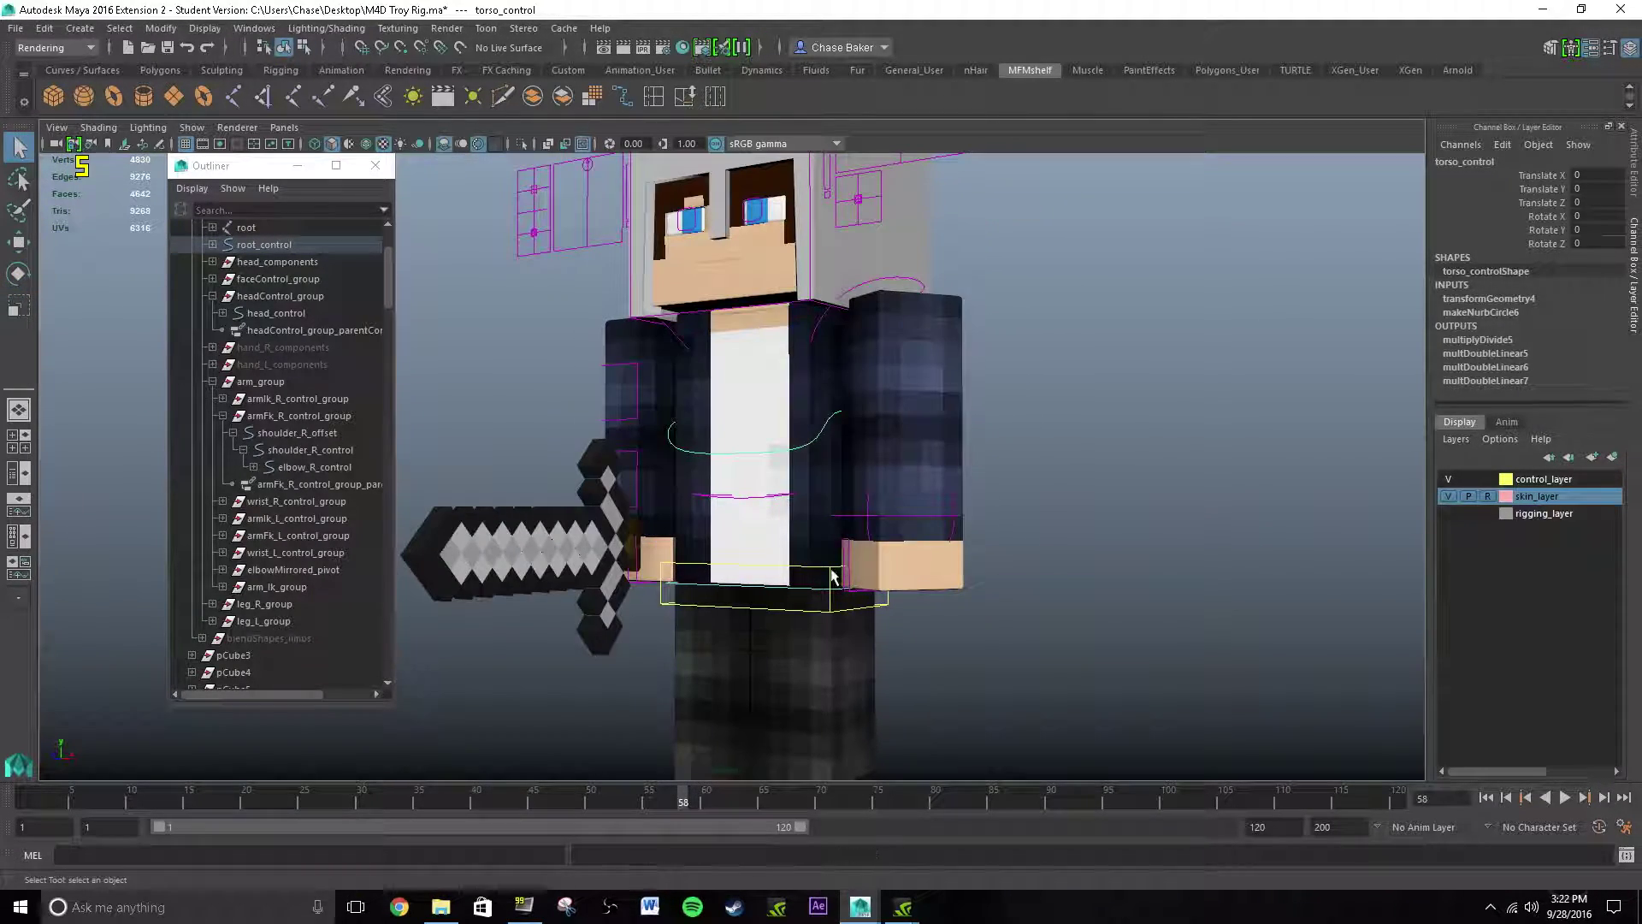
# Test-rotate the whole rig with root_control and undo the rotation.
pyautogui.click(829, 574)
pyautogui.press('e')
pyautogui.moveTo(743, 493); pyautogui.dragTo(769, 454)
pyautogui.hotkey('ctrl', 'z')
pyautogui.press('q')
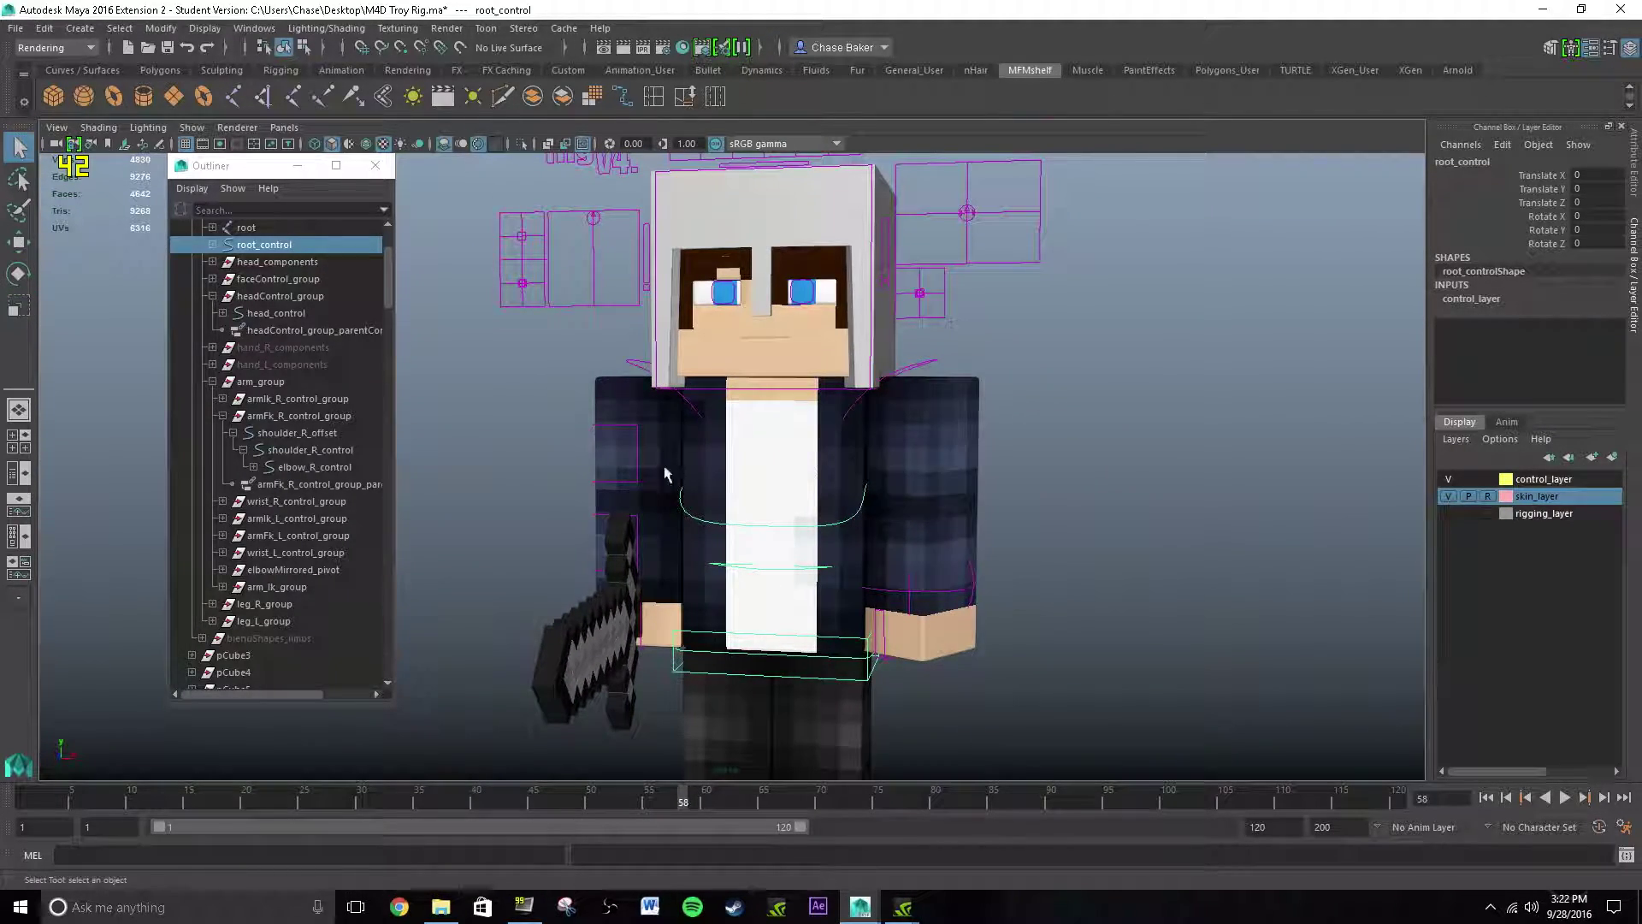
# Clear the root_control selection and inspect the helmet and sword on the character from several angles.
pyautogui.keyDown('alt'); pyautogui.moveTo(768, 358); pyautogui.dragTo(949, 483); pyautogui.keyUp('alt')
pyautogui.keyDown('alt'); pyautogui.moveTo(553, 572); pyautogui.dragTo(650, 342, button='middle'); pyautogui.keyUp('alt')
pyautogui.keyDown('alt'); pyautogui.moveTo(826, 384); pyautogui.dragTo(737, 425, button='middle'); pyautogui.keyUp('alt')
pyautogui.keyDown('alt'); pyautogui.moveTo(738, 425); pyautogui.dragTo(808, 402); pyautogui.keyUp('alt')
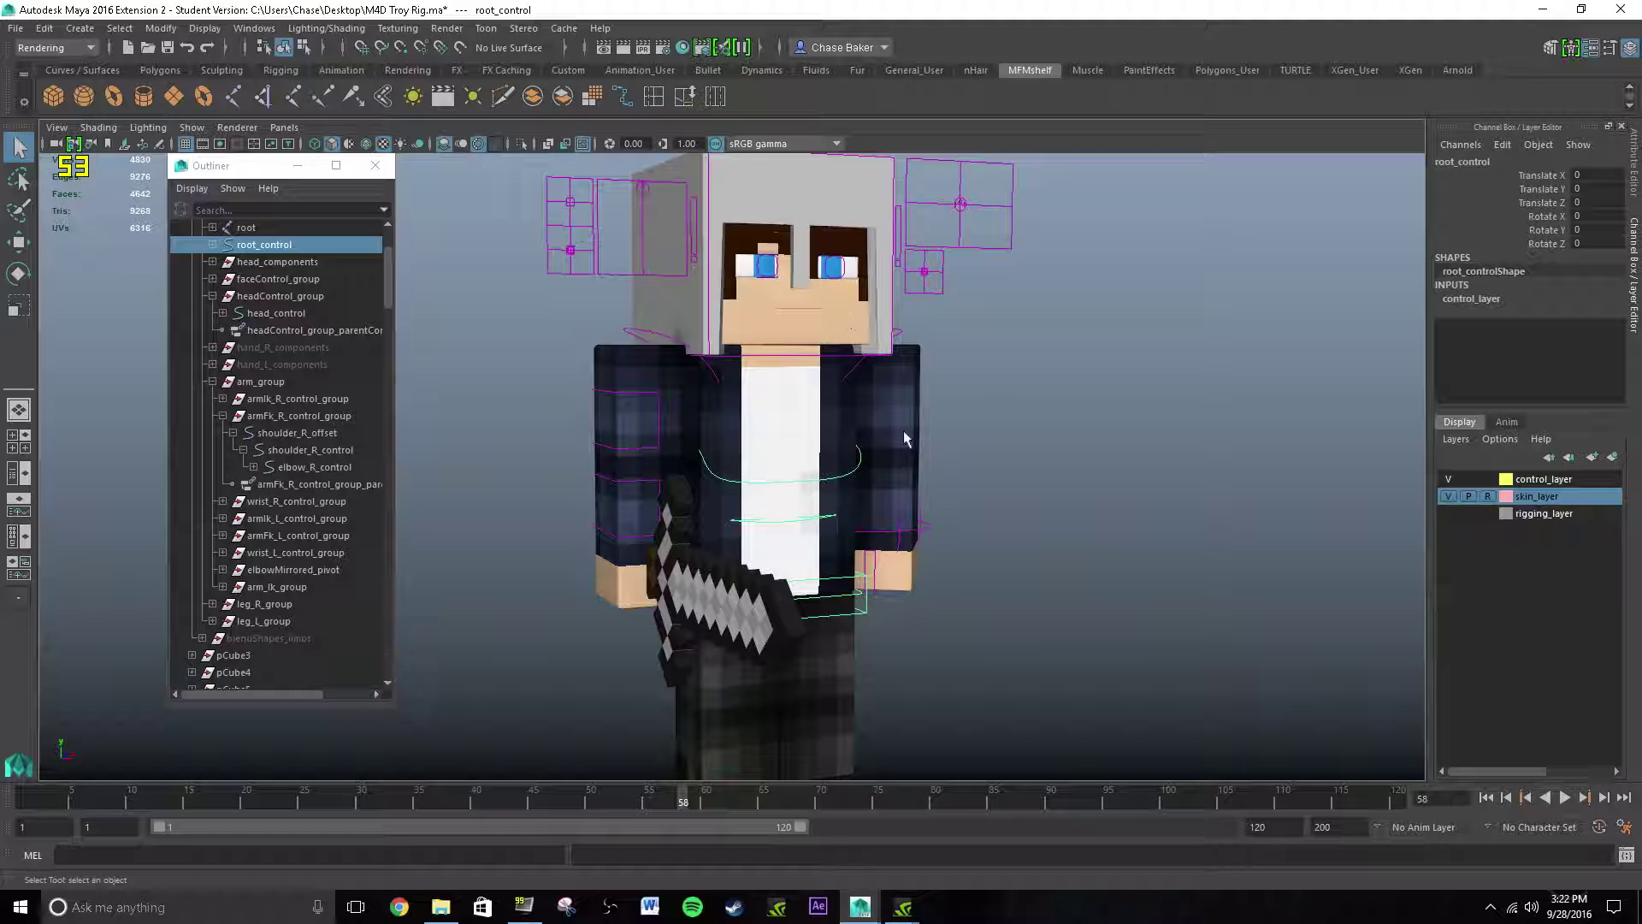
pyautogui.keyDown('alt'); pyautogui.moveTo(731, 449); pyautogui.dragTo(720, 402); pyautogui.keyUp('alt')
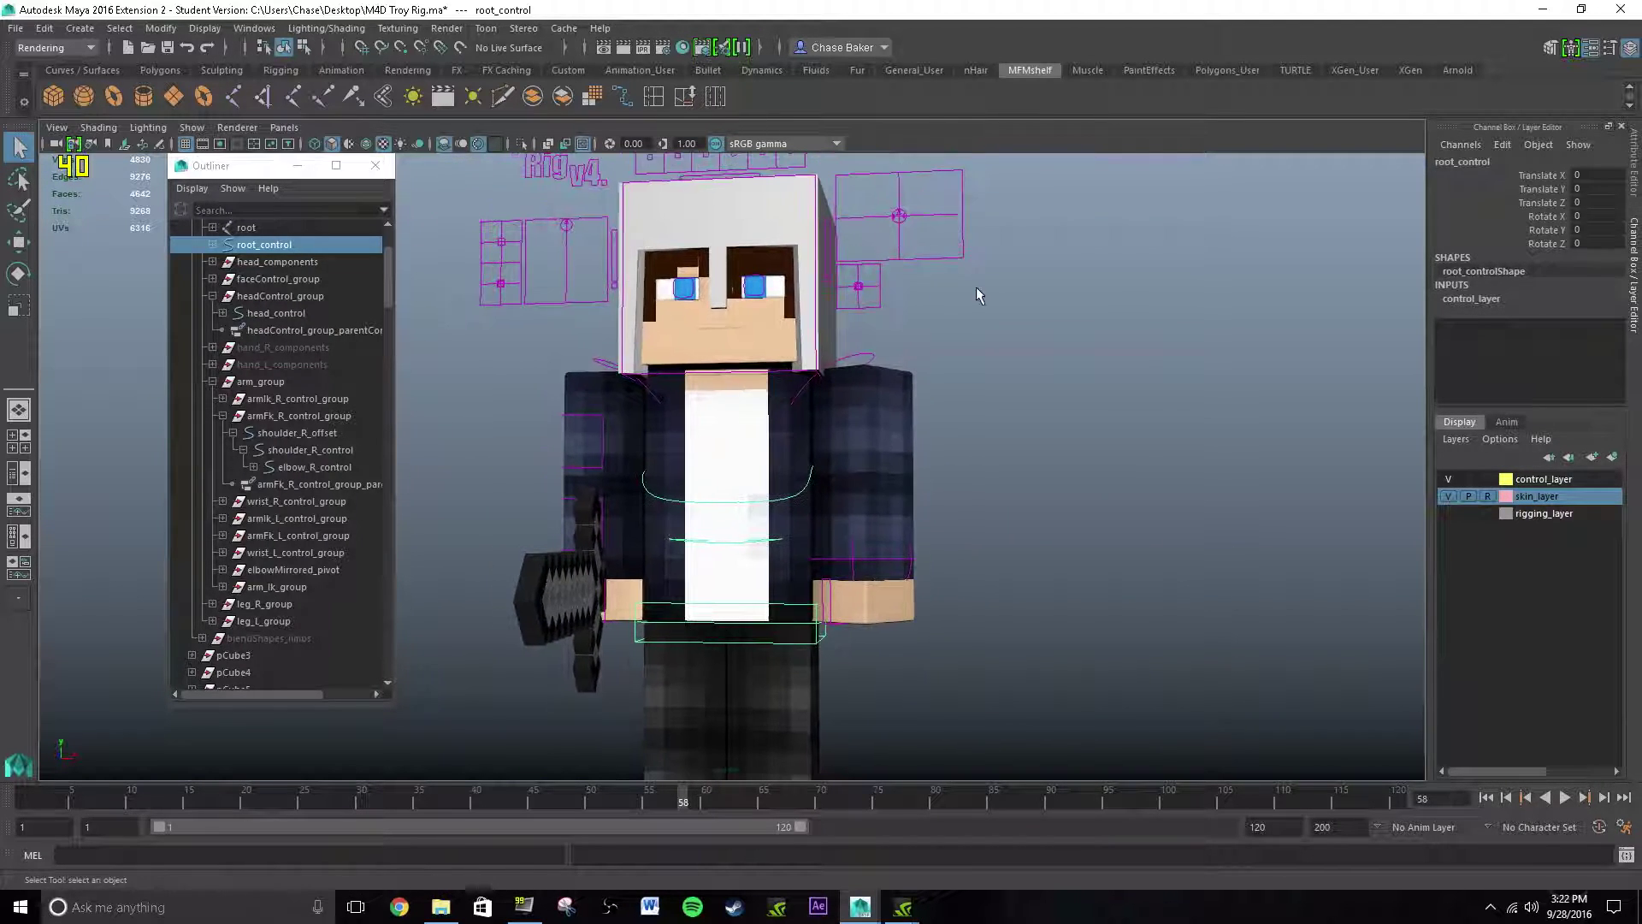
pyautogui.click(979, 290)
pyautogui.keyDown('alt'); pyautogui.moveTo(979, 289); pyautogui.dragTo(761, 310); pyautogui.keyUp('alt')
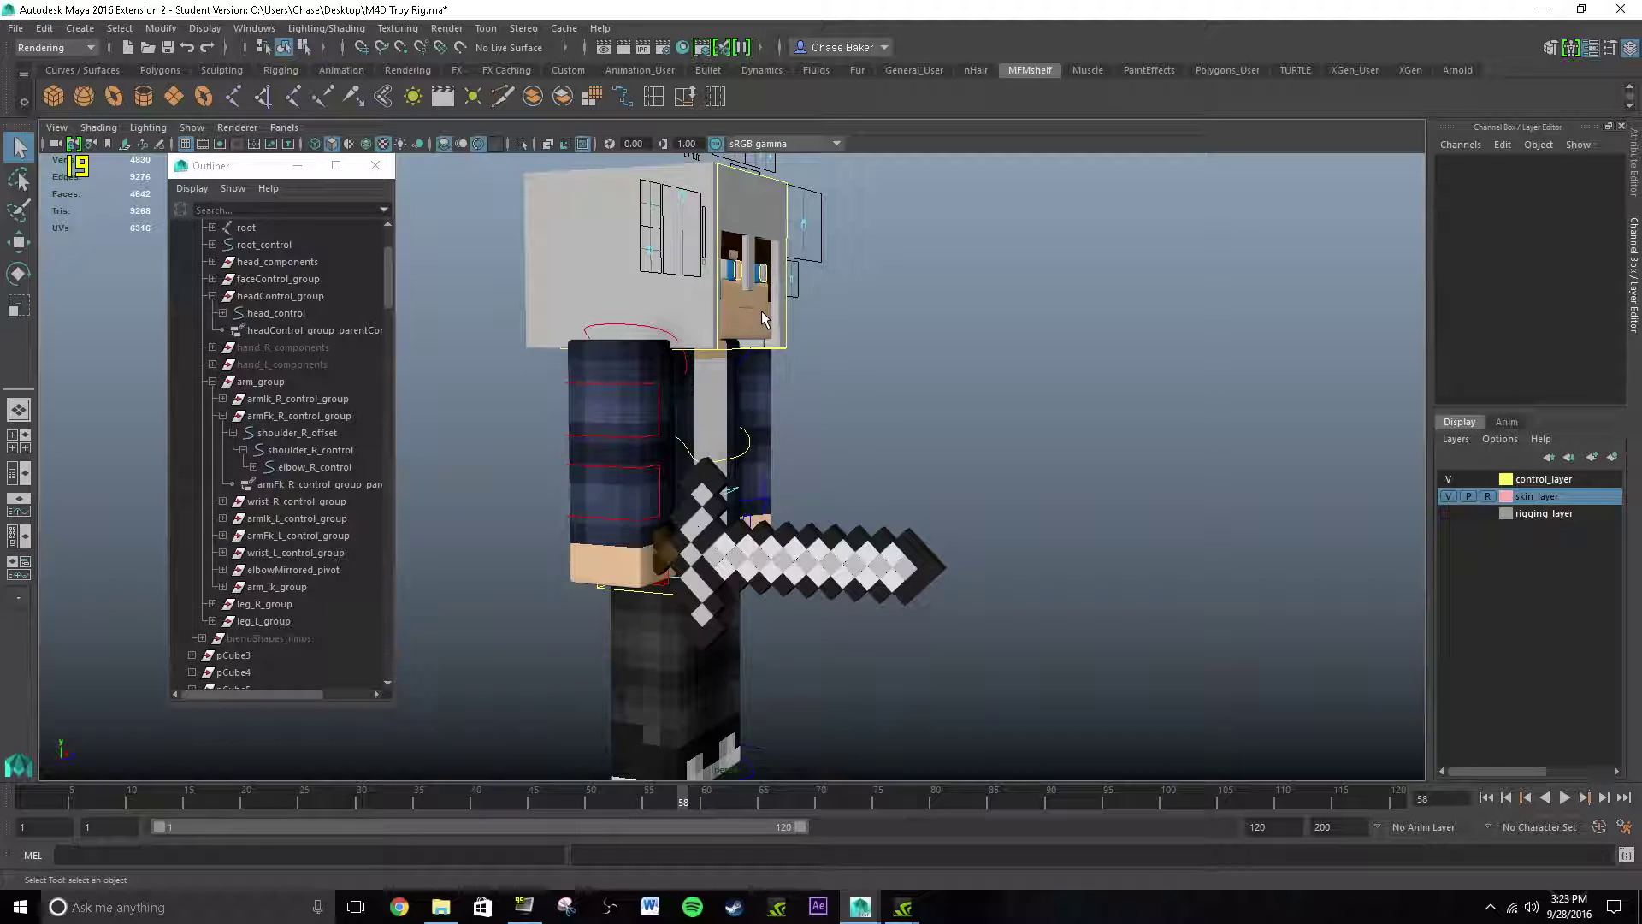
# Try to rescale and move the helmet pCube160 on the head, and undo the changes.
pyautogui.keyDown('alt'); pyautogui.moveTo(726, 314); pyautogui.dragTo(595, 280); pyautogui.keyUp('alt')
pyautogui.press('r')
pyautogui.keyDown('alt'); pyautogui.moveTo(662, 325); pyautogui.dragTo(792, 401); pyautogui.keyUp('alt')
pyautogui.press('w')
pyautogui.hotkey('ctrl', 'z')
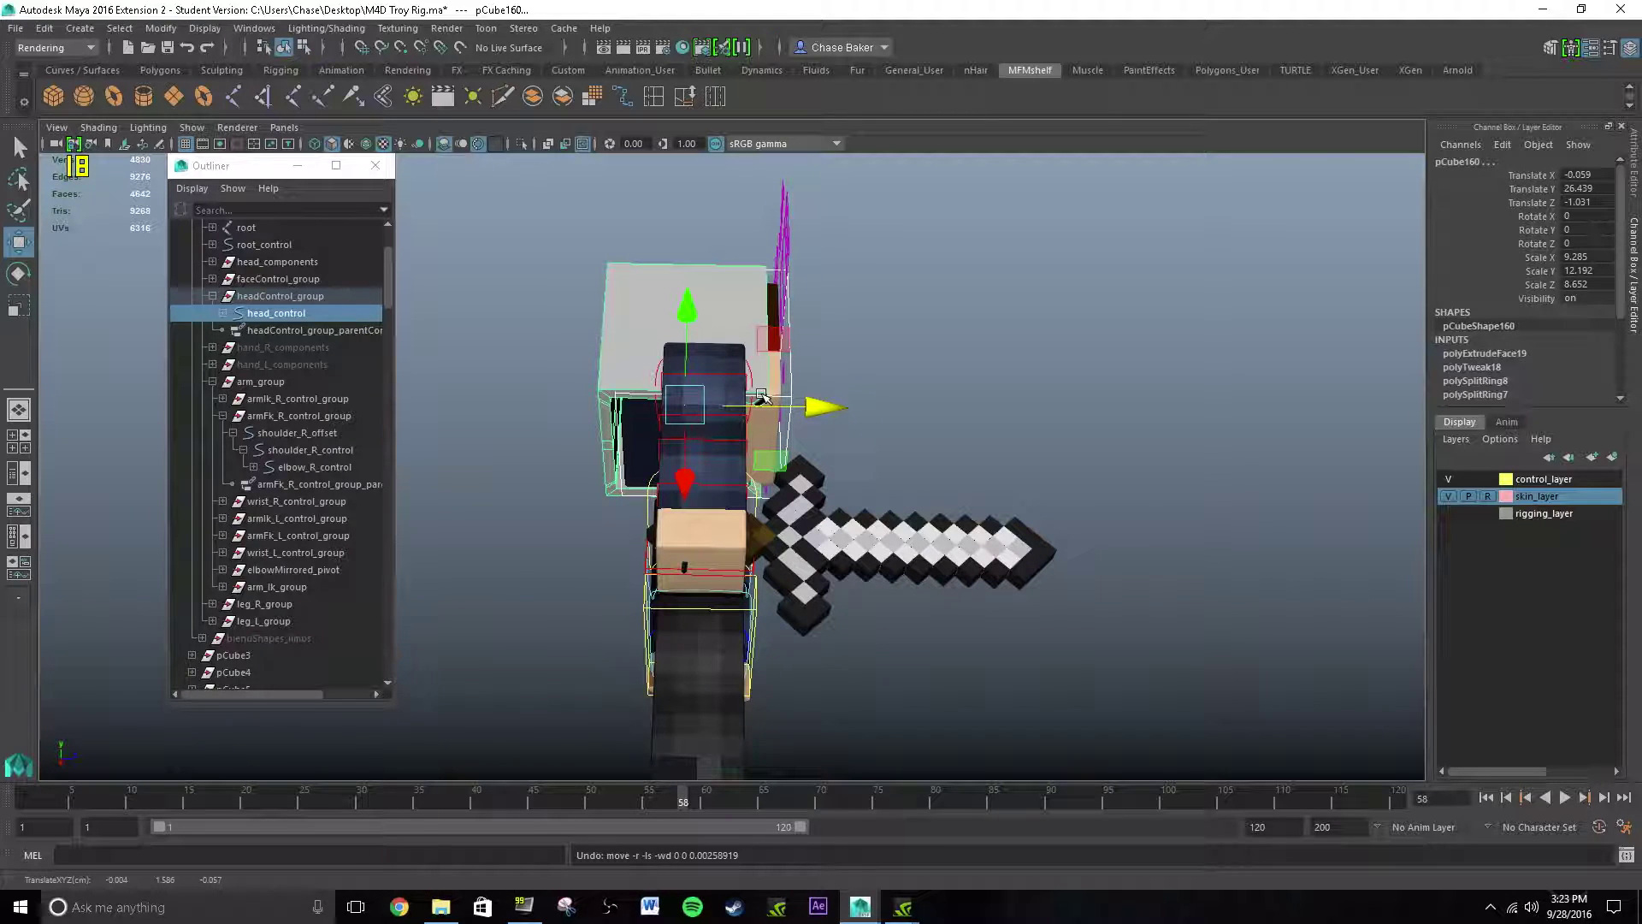
pyautogui.hotkey('ctrl', 'z')
# Scale the helmet pCube160 along Z, reposition it over the head, and clear the selection.
pyautogui.press('q')
pyautogui.click(585, 294)
pyautogui.press('r')
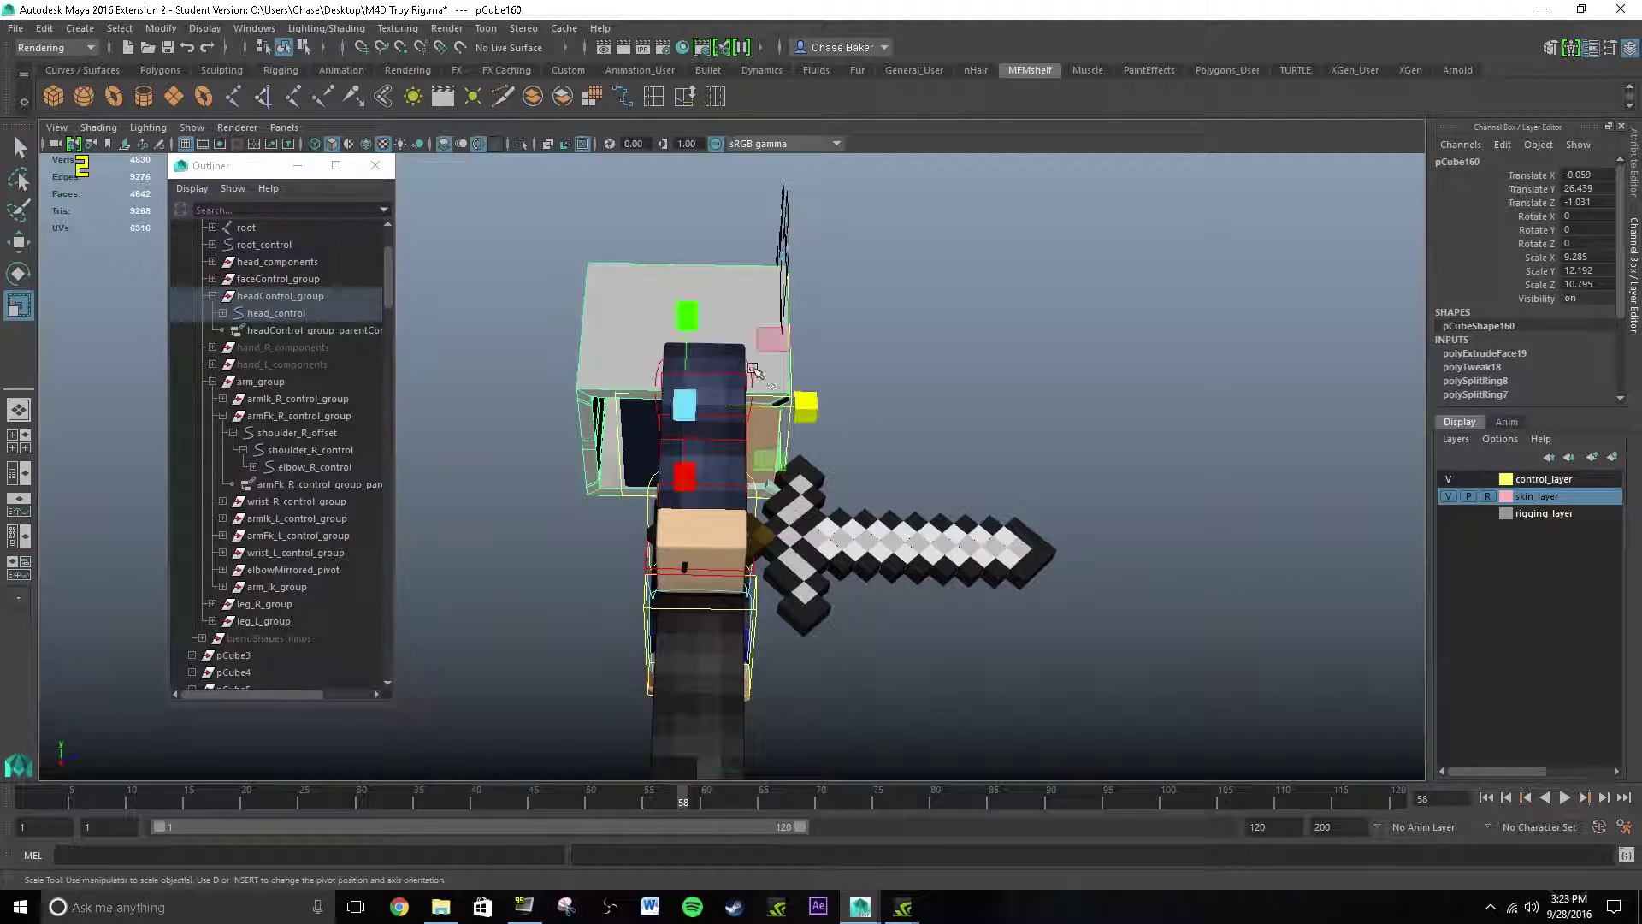
pyautogui.moveTo(804, 406); pyautogui.dragTo(752, 428)
pyautogui.press('w')
pyautogui.moveTo(854, 371); pyautogui.dragTo(845, 331)
pyautogui.press('q')
pyautogui.click(946, 367)
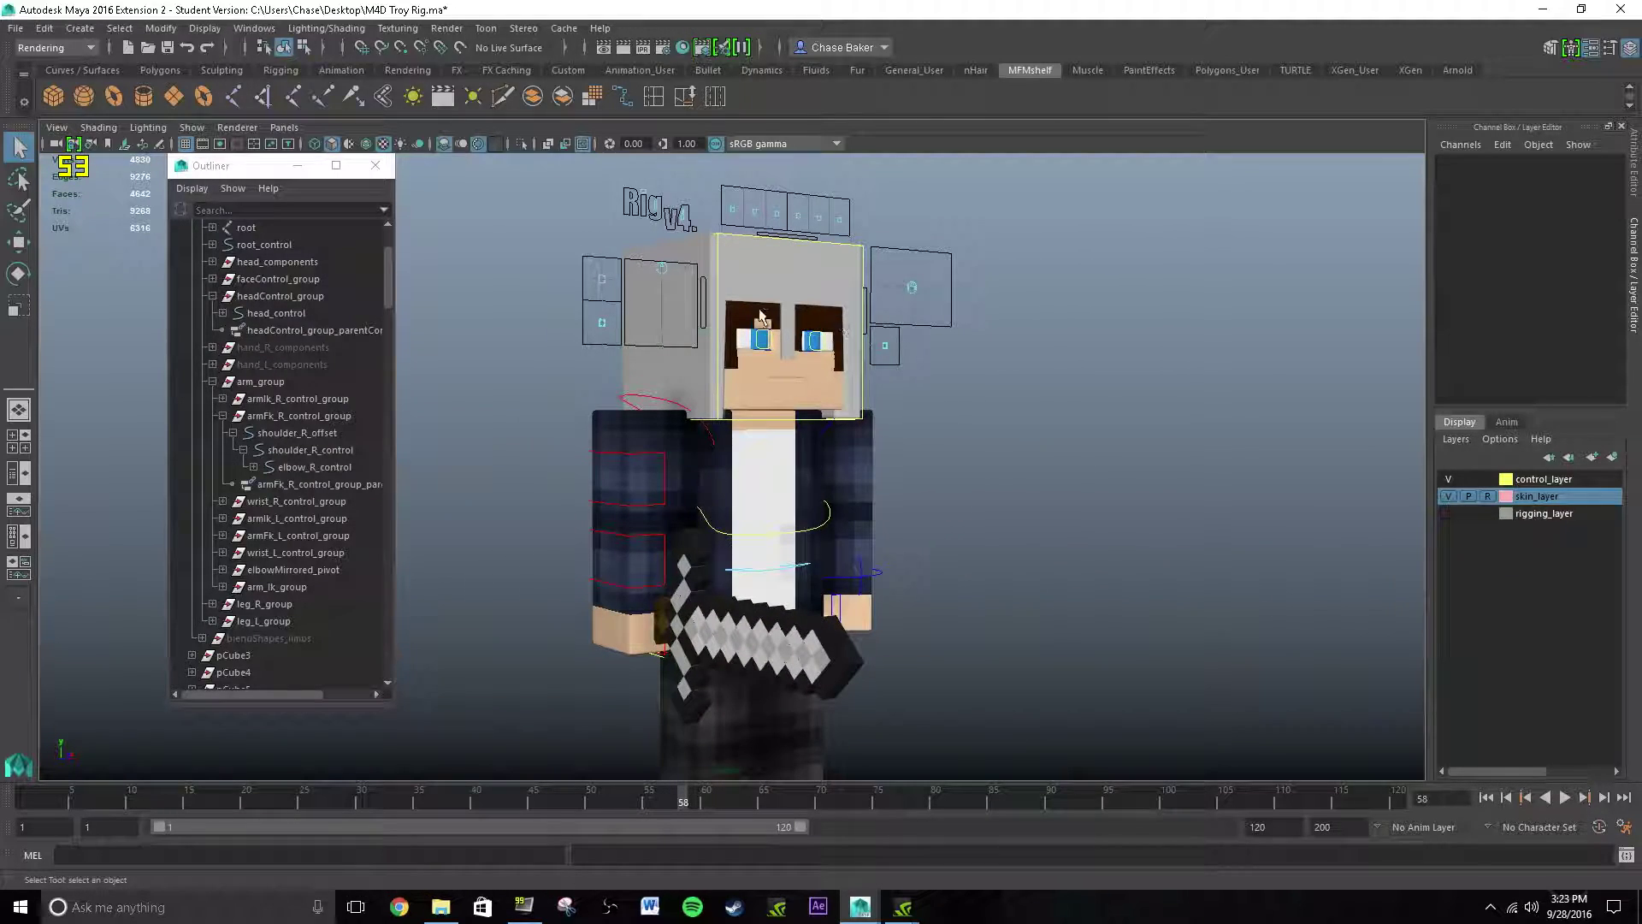
pyautogui.moveTo(780, 291)
pyautogui.keyDown('alt'); pyautogui.mouseDown()
pyautogui.moveTo(736, 304)
pyautogui.moveTo(810, 284)
pyautogui.mouseUp(); pyautogui.keyUp('alt')
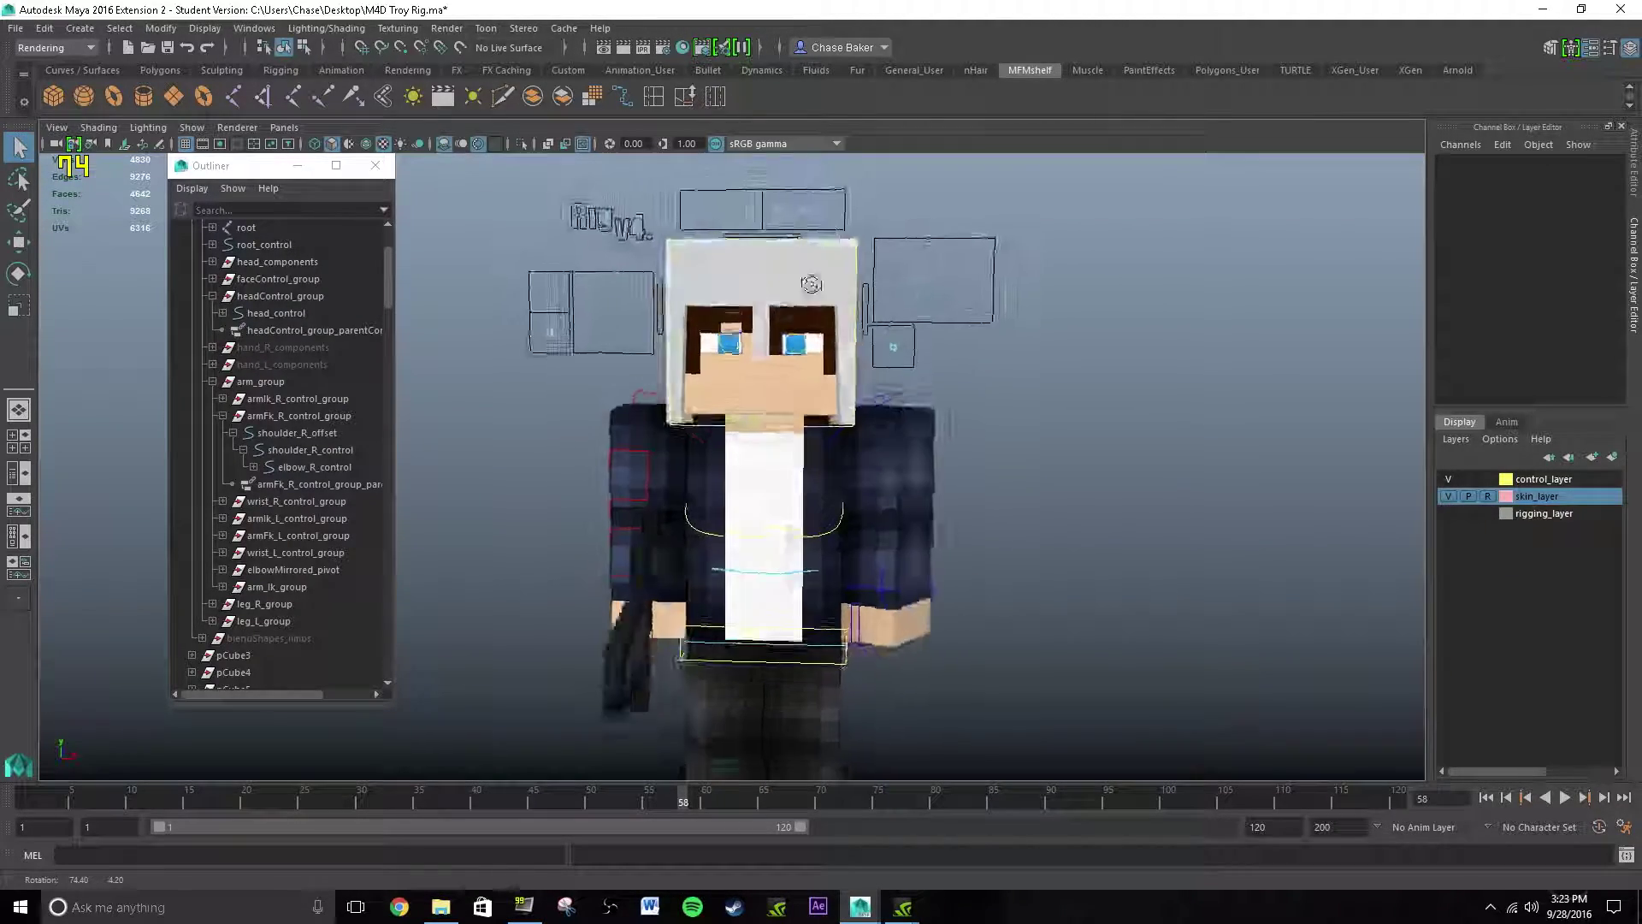
pyautogui.keyDown('alt'); pyautogui.moveTo(691, 291); pyautogui.dragTo(859, 352); pyautogui.keyUp('alt')
pyautogui.click(897, 278)
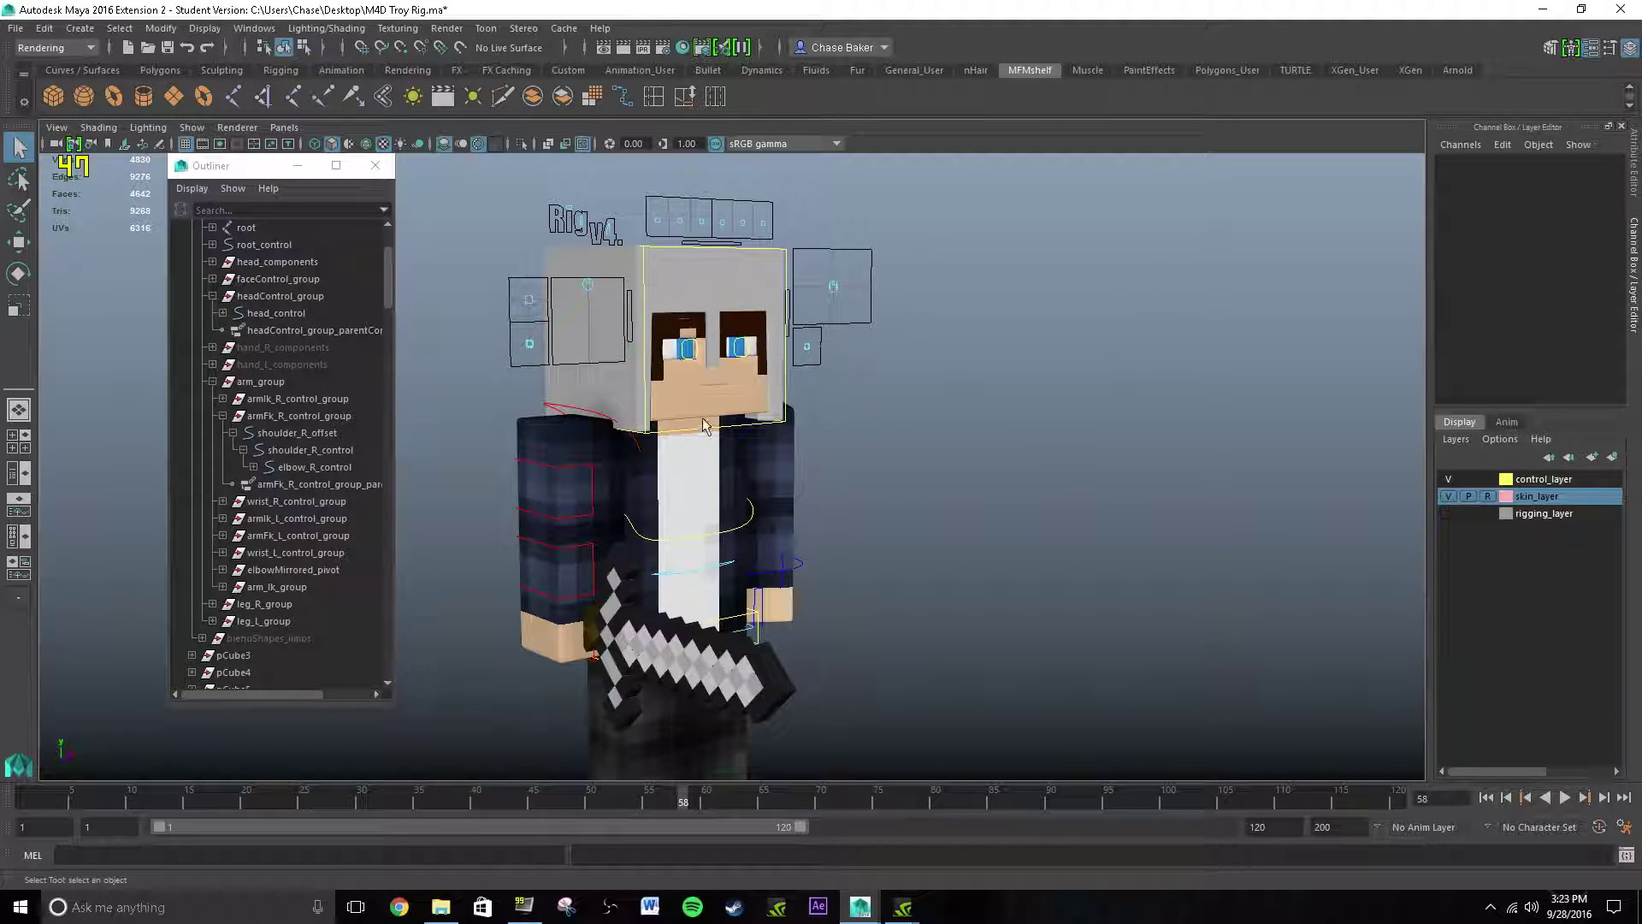